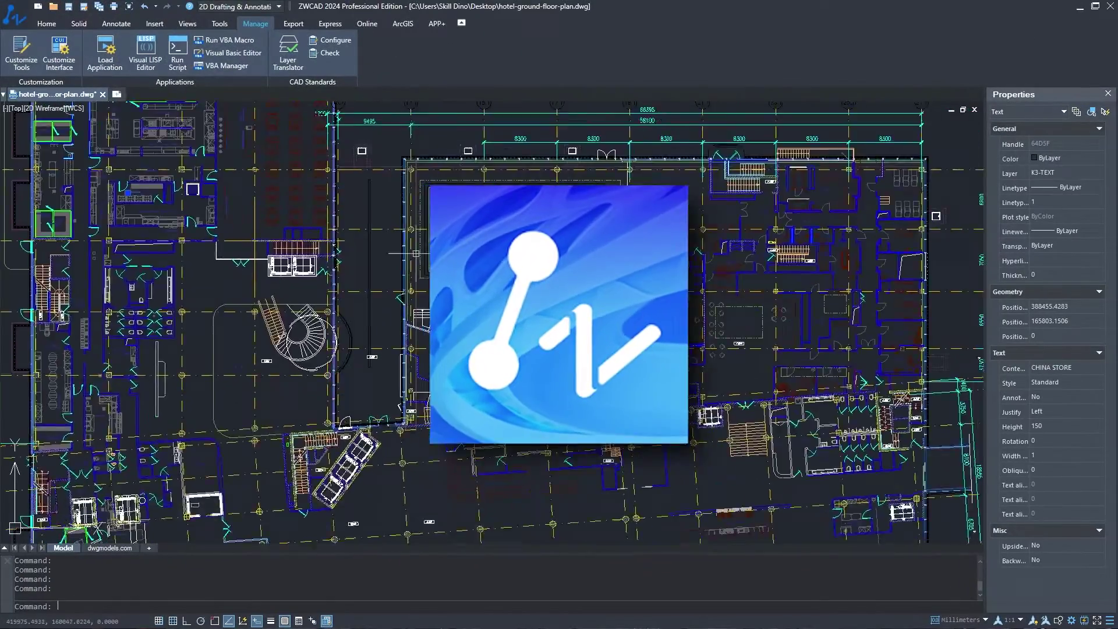
scroll(466, 330, "down", 2)
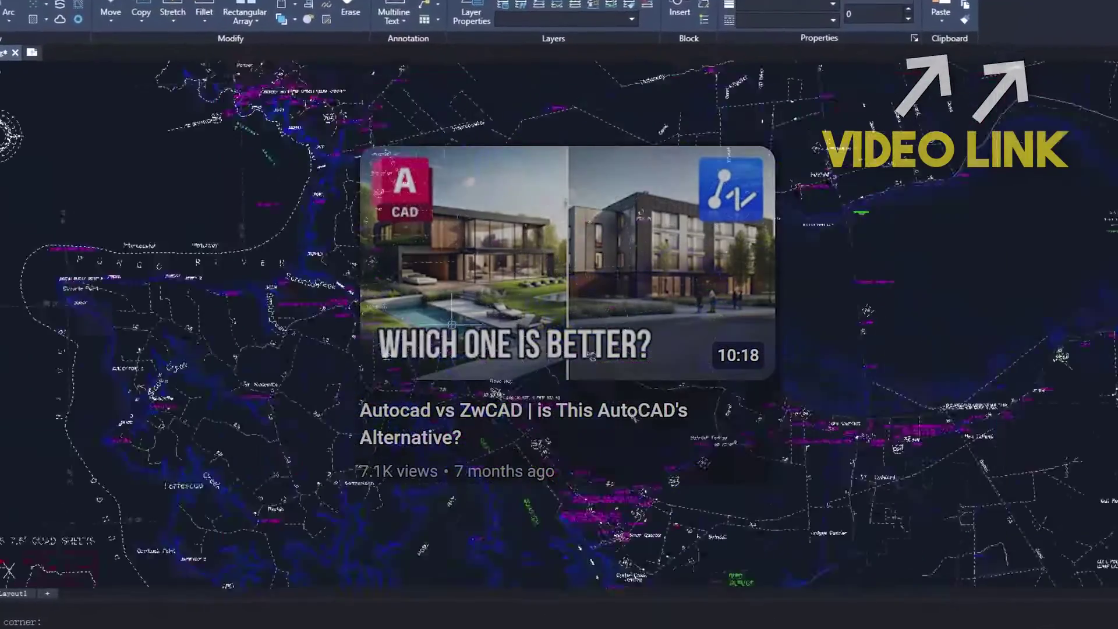
scroll(670, 312, "down", 9)
middle_click_drag(309, 413, 413, 358)
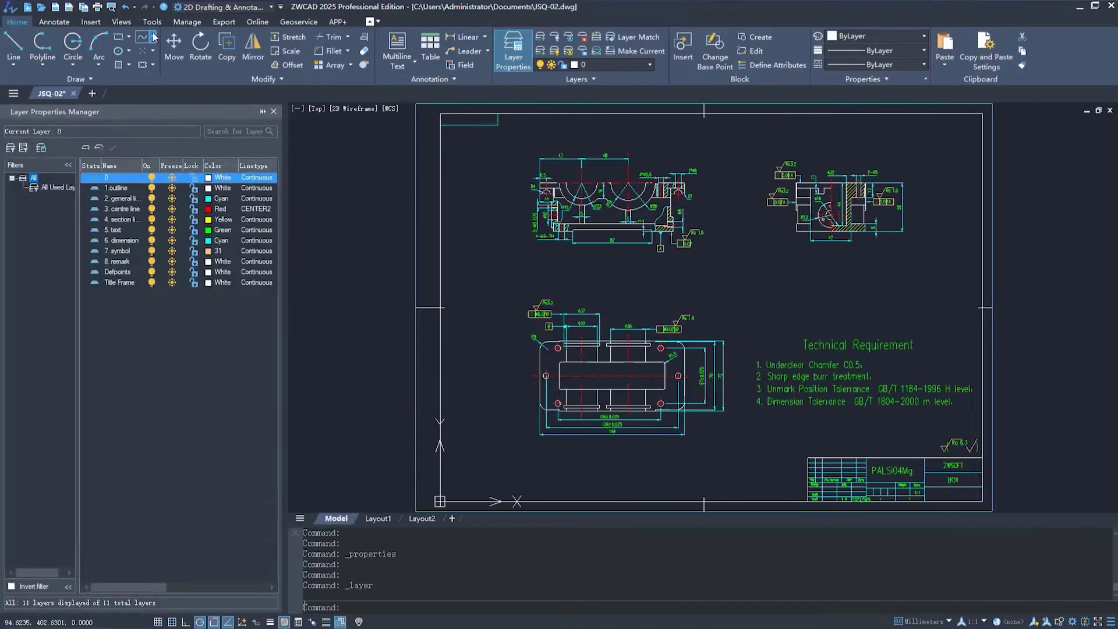
Step: Open the Properties palette in the JSQ-02 drawing and dock it together with the Layer Properties Manager
left_click(591, 52)
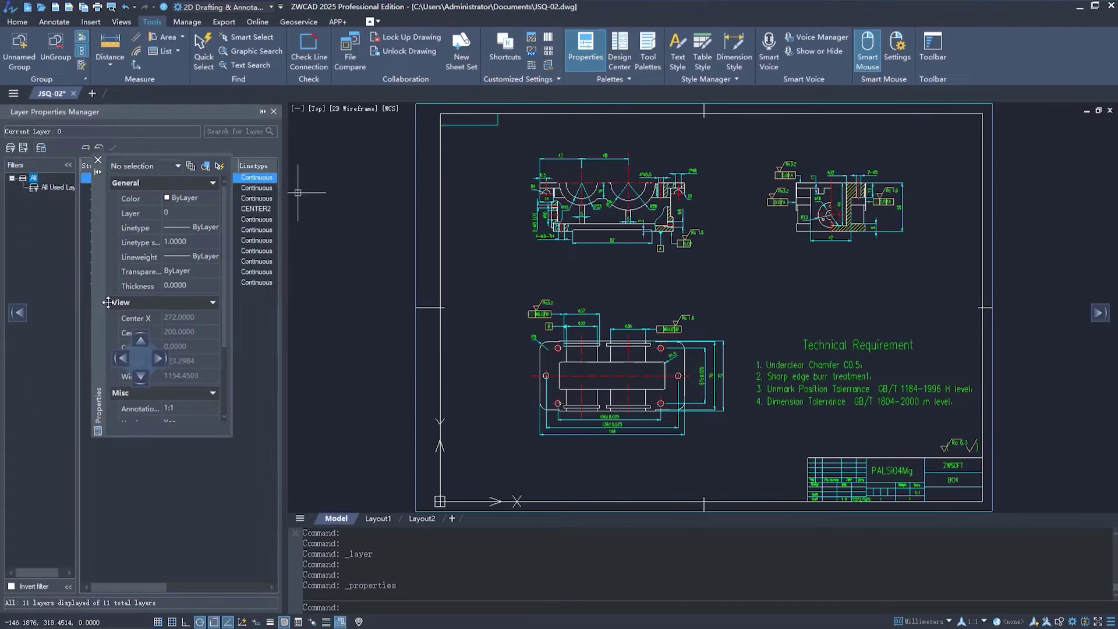
left_click(144, 178)
key("Escape")
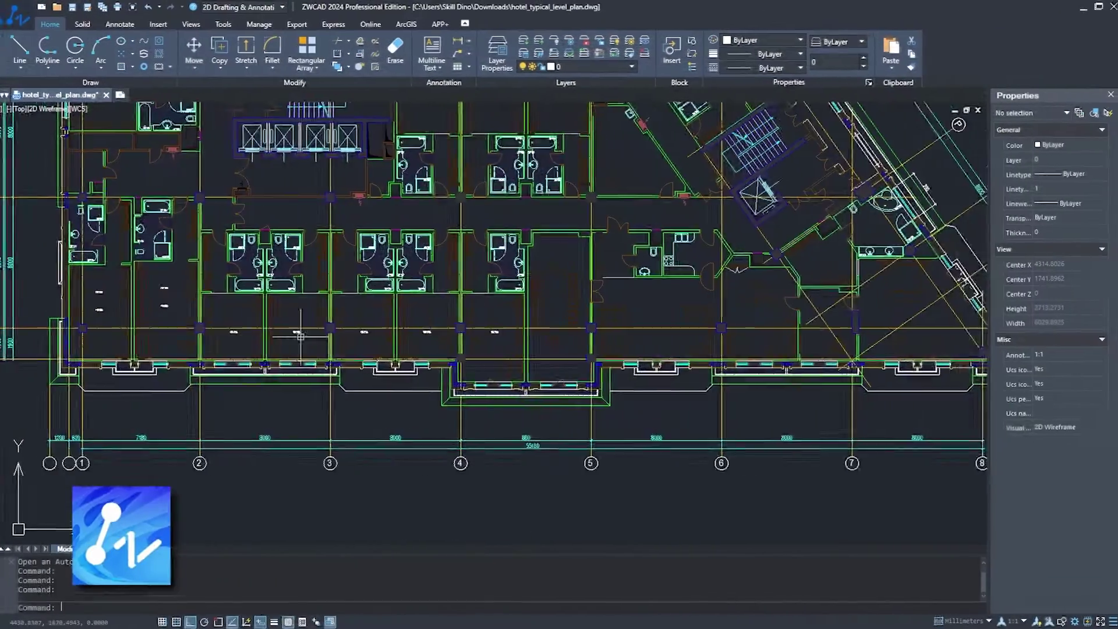
middle_click_drag(252, 337, 452, 419)
middle_click_drag(394, 277, 369, 479)
middle_click_drag(415, 176, 395, 490)
middle_click_drag(500, 363, 315, 377)
middle_click_drag(546, 425, 522, 371)
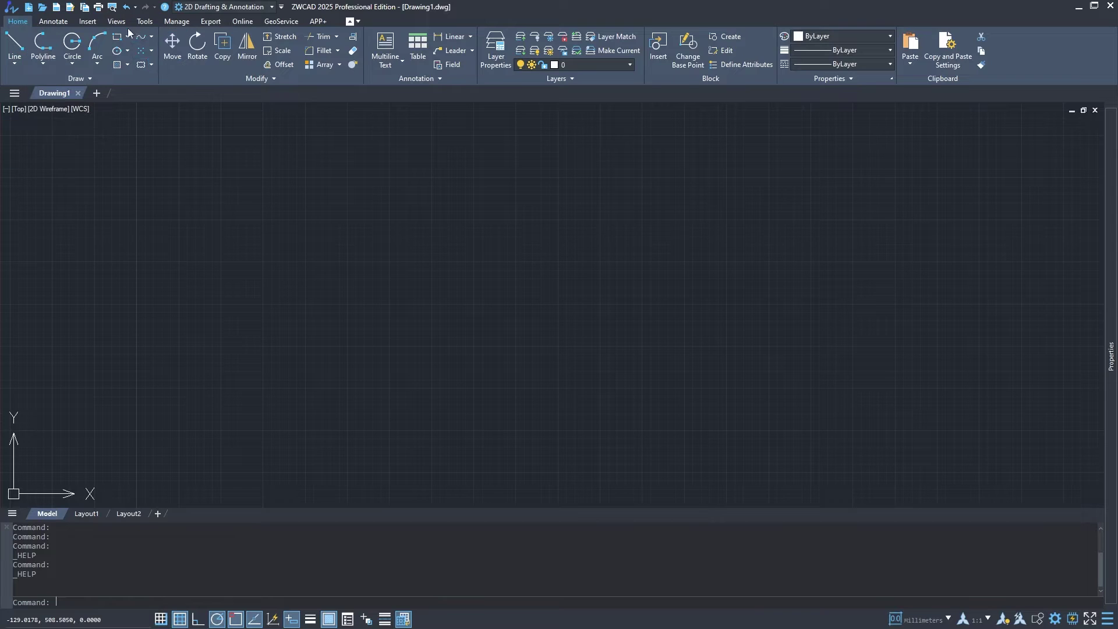
Step: Detach the Draw panel from the ribbon as a floating panel and return it to its place
left_click_drag(75, 78, 146, 207)
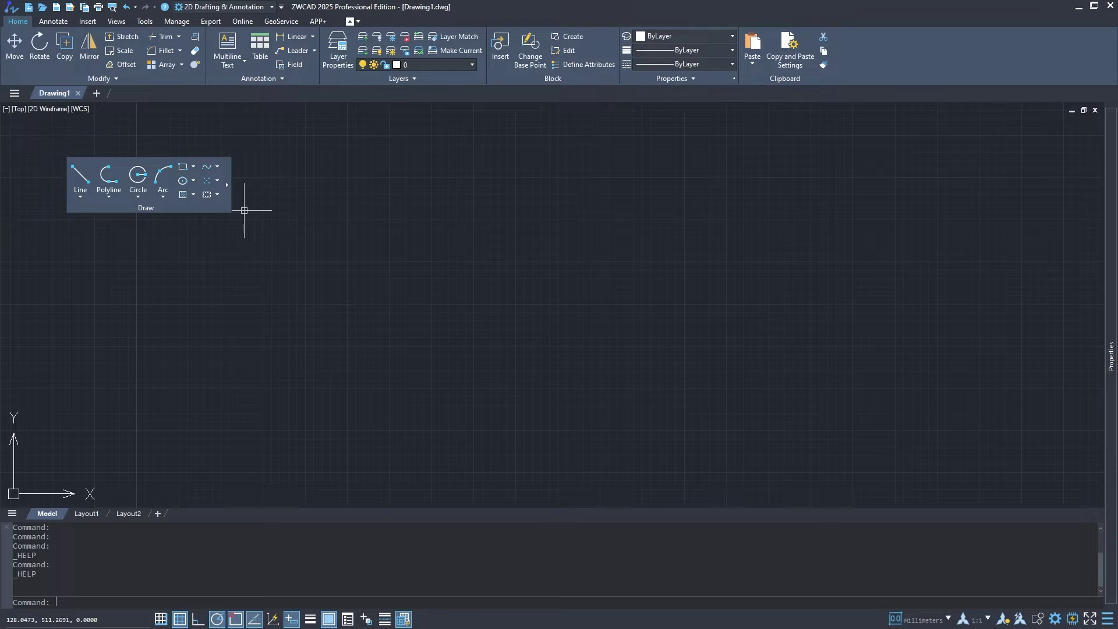
left_click_drag(210, 169, 166, 39)
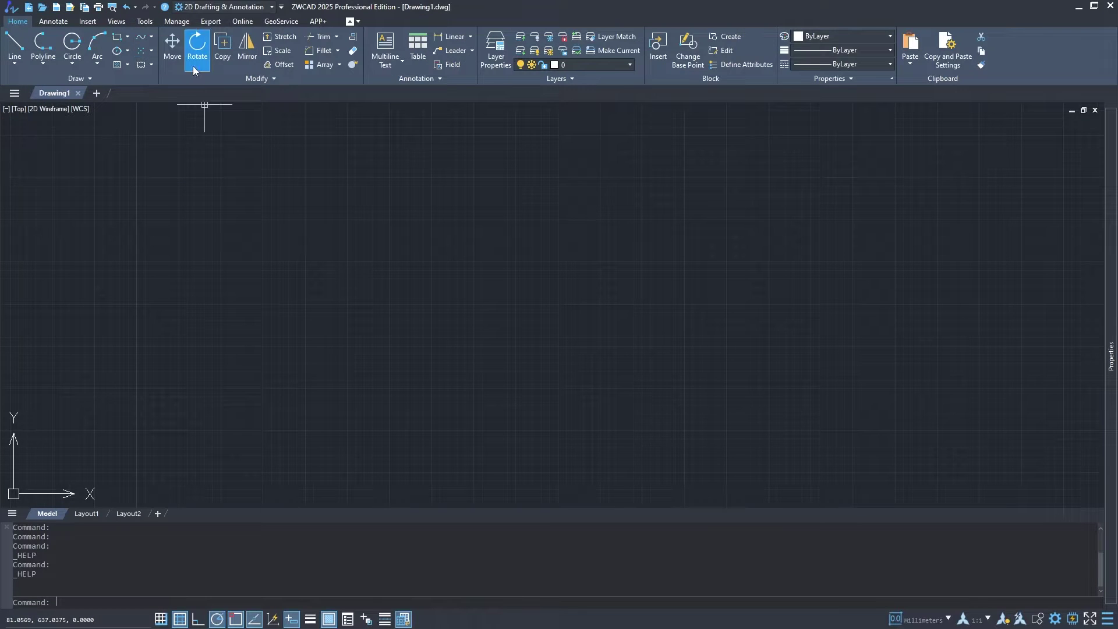
Step: Detach the Modify, Draw, Layers and Annotation ribbon panels and arrange them as a floating stack over the empty drawing
left_click_drag(257, 79, 321, 234)
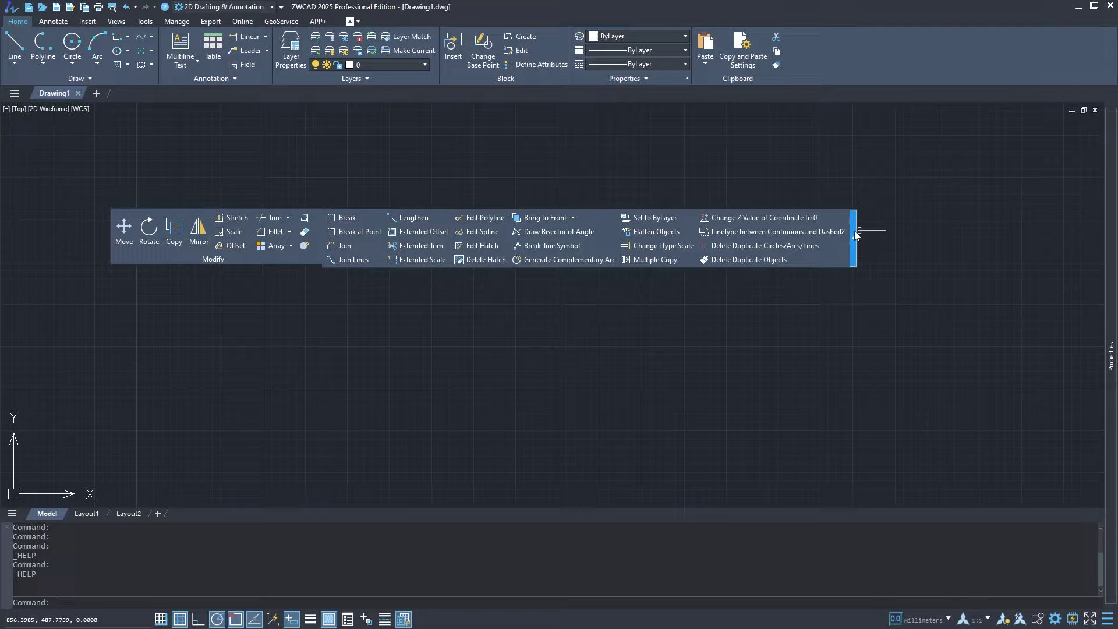
mouse_move(153, 66)
left_mouse_down()
mouse_move(191, 217)
mouse_move(186, 192)
left_mouse_up()
left_click_drag(279, 38, 190, 263)
left_click_drag(53, 78, 164, 370)
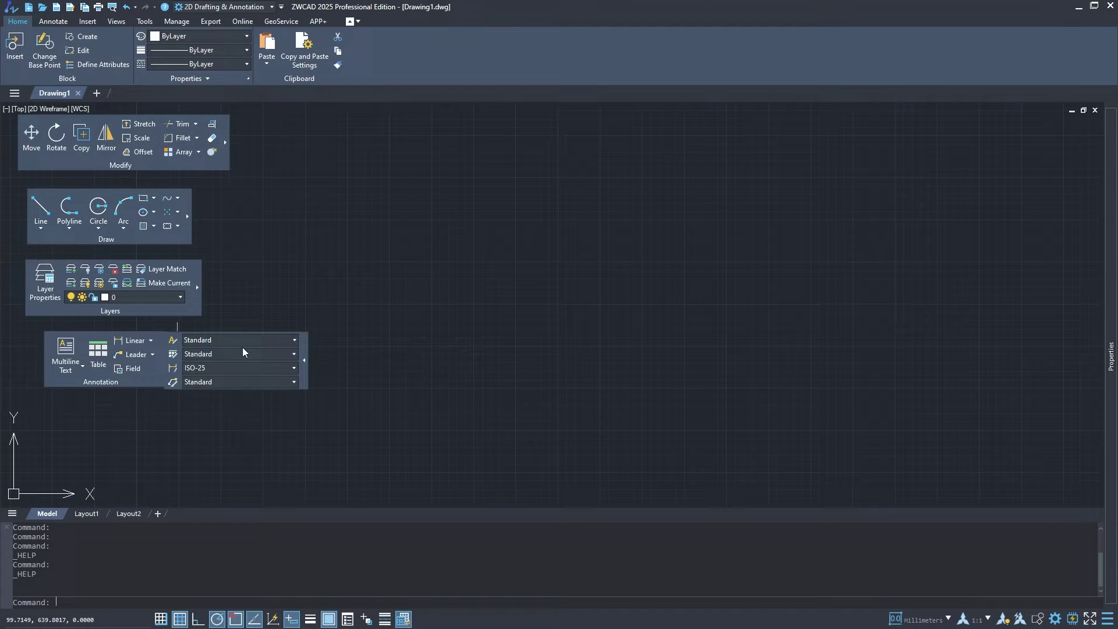
Step: Return the floating Modify, Draw, Layers and Annotation panels to the ribbon
left_click(229, 135)
left_click(199, 202)
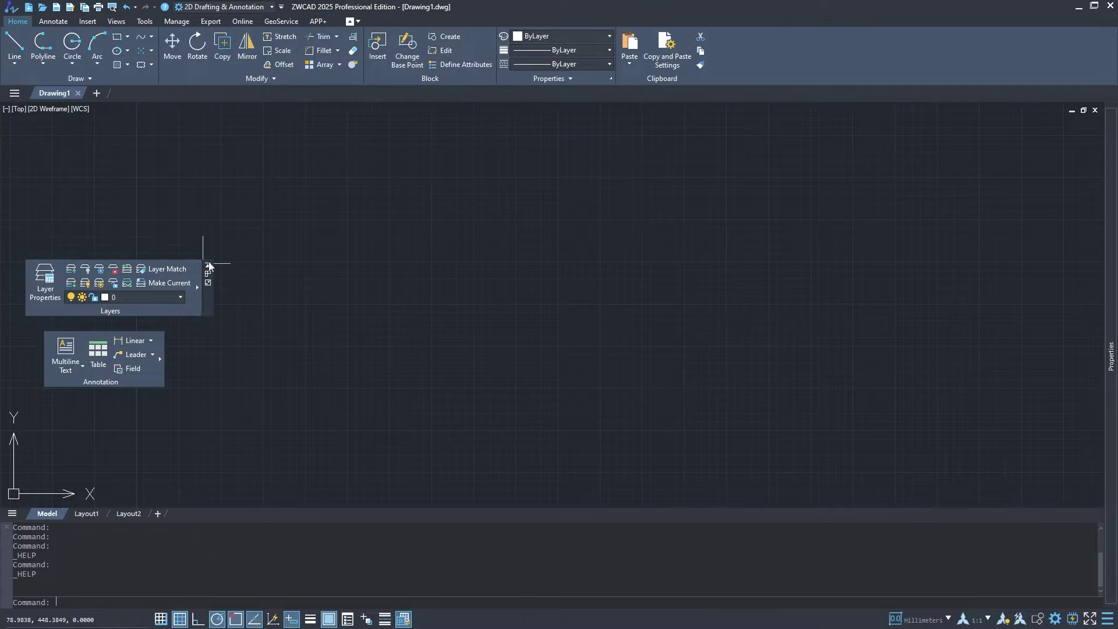
left_click(208, 274)
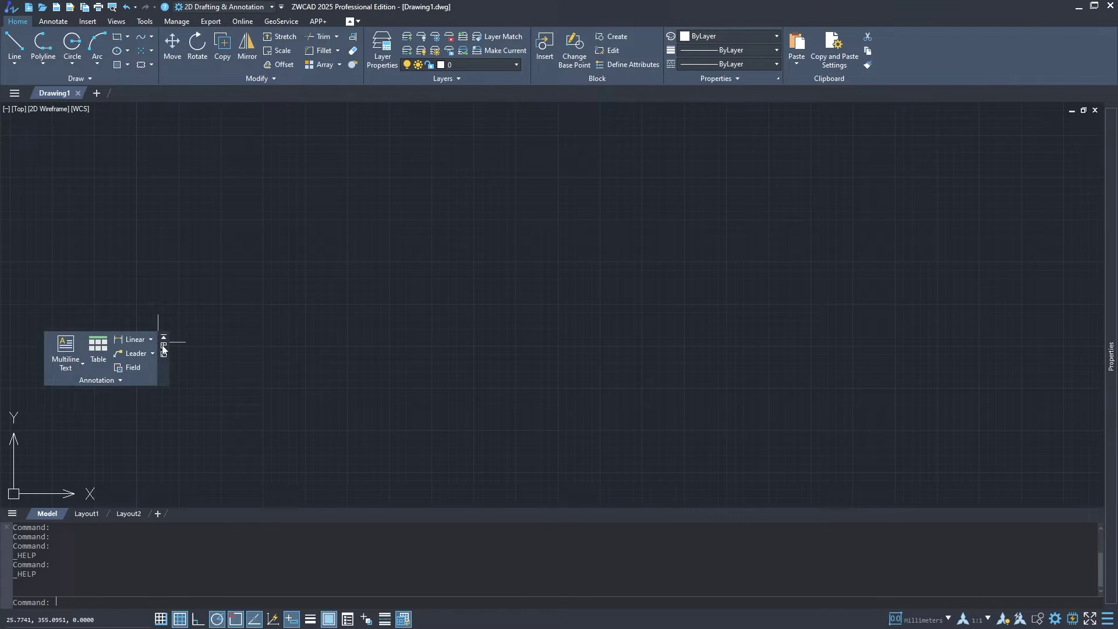
left_click(96, 341)
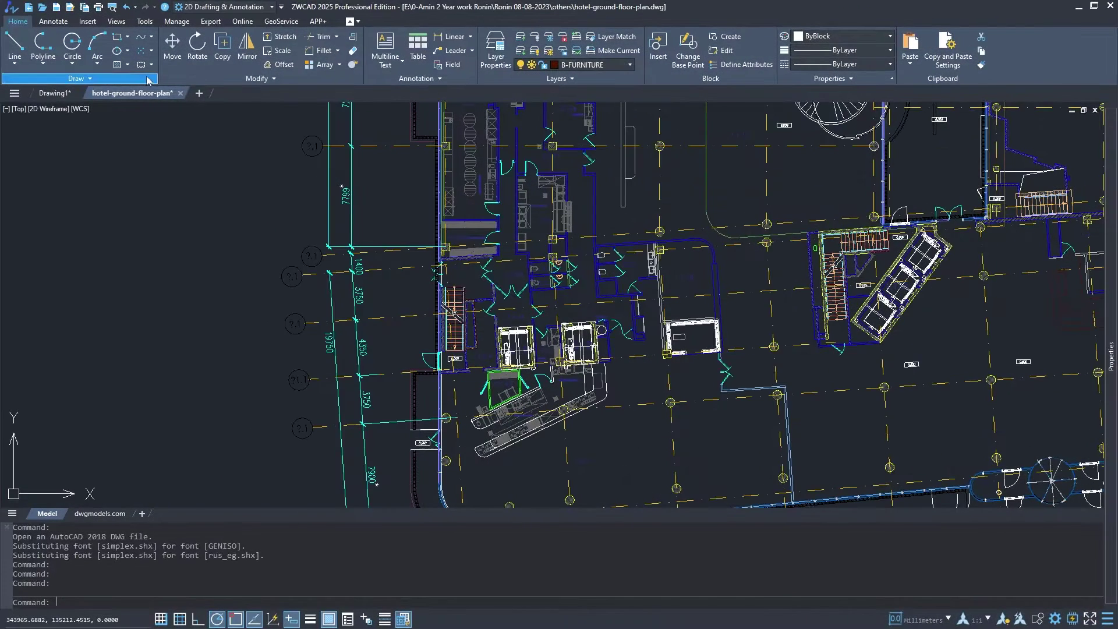
Step: Open the Layer Properties Manager in hotel-ground-floor-plan and keep it auto-hidden along the side of the drawing area
left_click(495, 49)
left_click(270, 112)
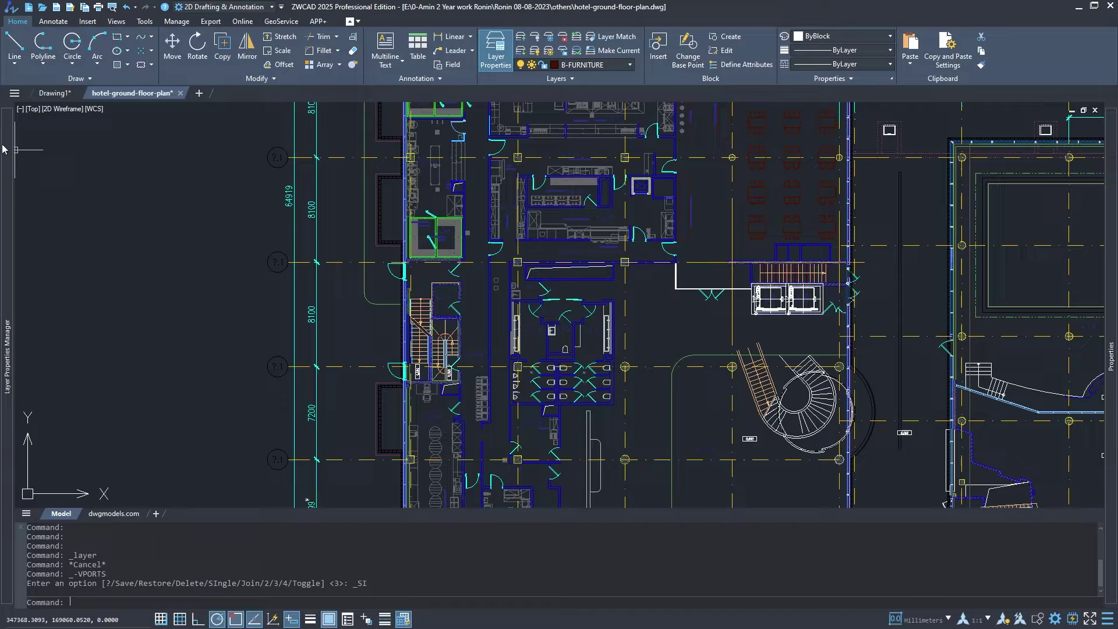
mouse_move(3, 149)
left_click_drag(91, 107, 19, 313)
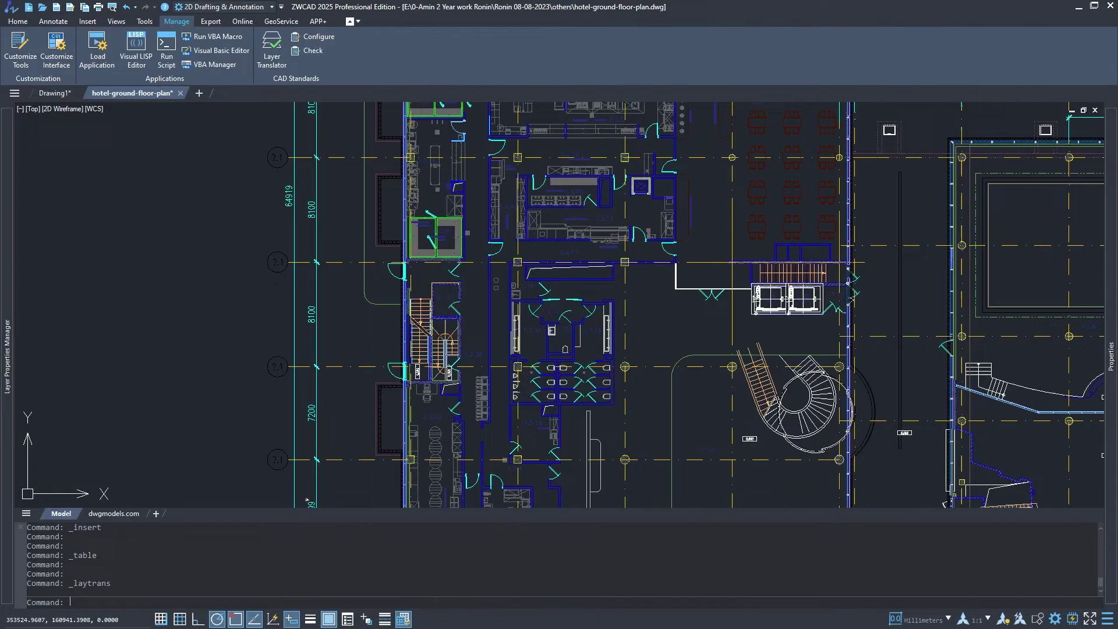
Step: Show the Properties palette and dock it beside the auto-hidden Layer Properties Manager
left_click(145, 21)
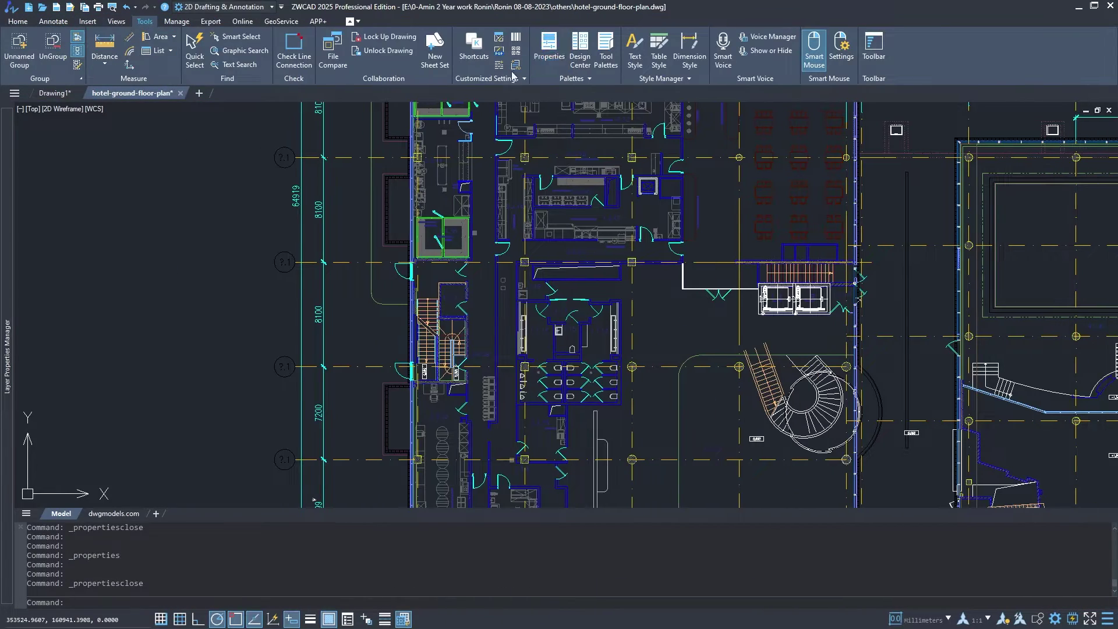
left_click(542, 58)
left_click_drag(1018, 116, 253, 151)
mouse_move(282, 205)
left_mouse_down()
mouse_move(350, 233)
mouse_move(7, 314)
mouse_move(16, 319)
left_mouse_up()
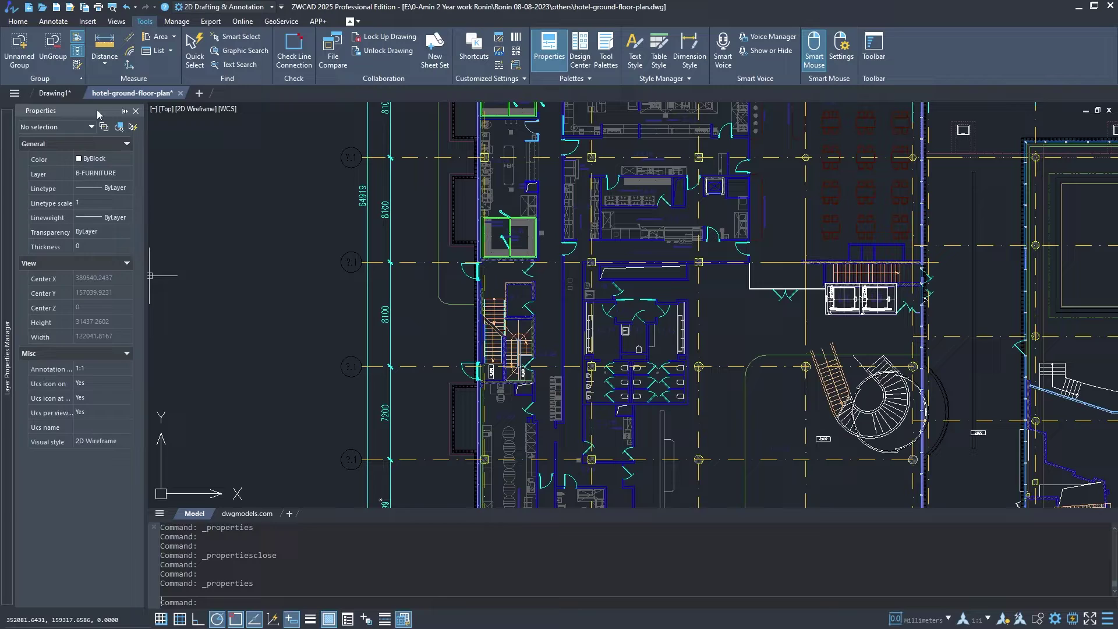
Step: Dock the Layer Properties Manager below the Properties palette and widen the shared docking area
mouse_move(10, 344)
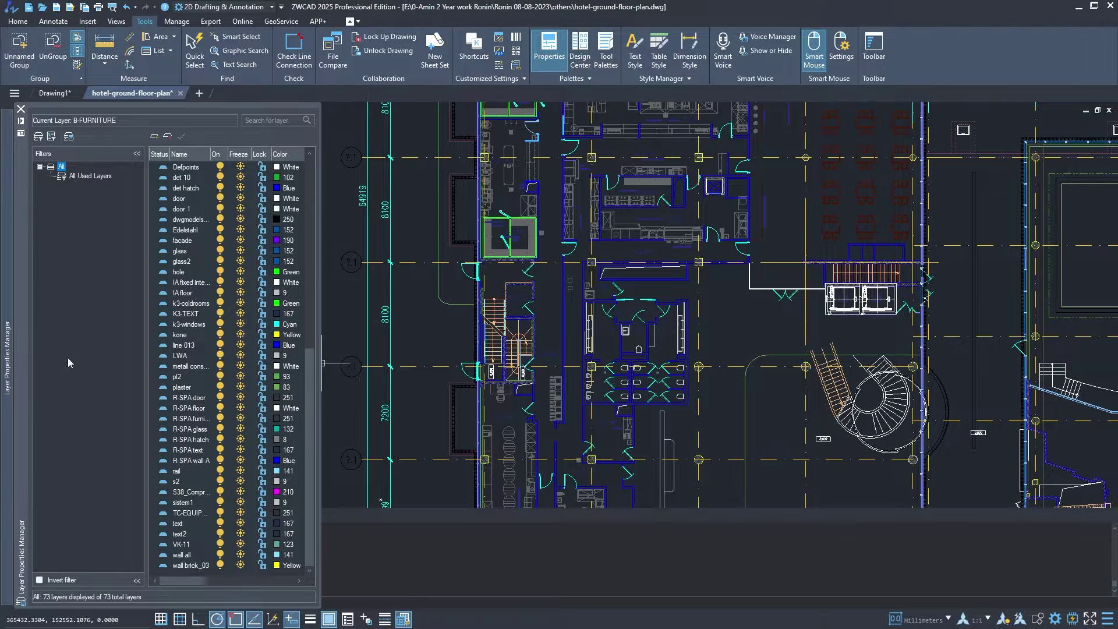
left_click_drag(24, 344, 68, 373)
left_click_drag(131, 366, 170, 364)
left_click(177, 109)
left_click_drag(169, 275, 281, 354)
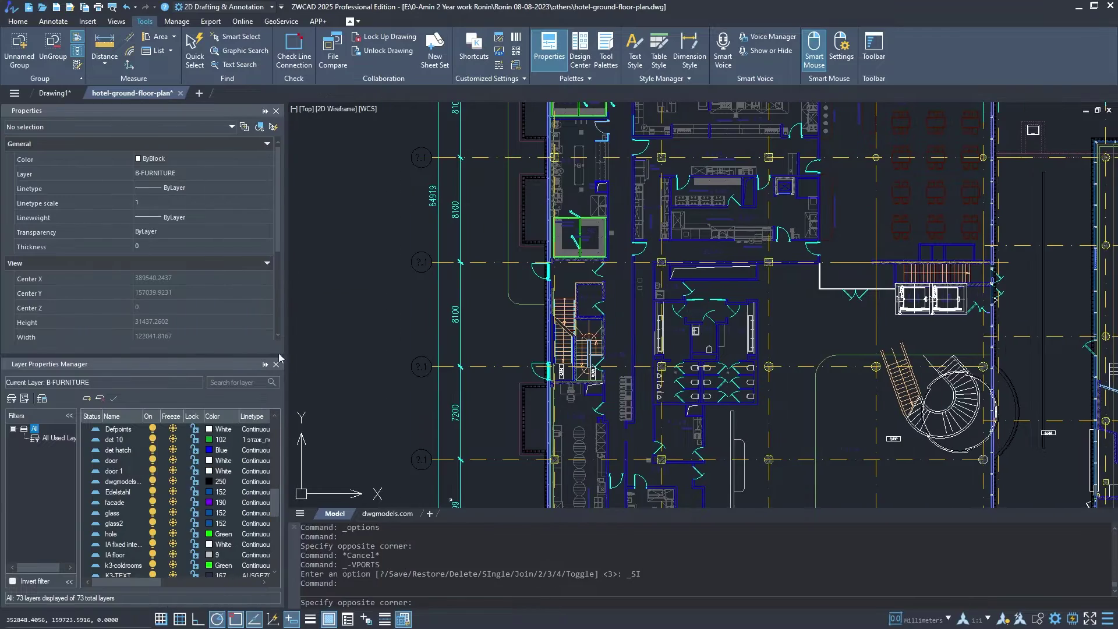
Step: Auto-hide both docked palettes and pull the Layer Properties Manager out as a floating palette over the floor plan
left_click(262, 365)
left_click(262, 112)
mouse_move(7, 209)
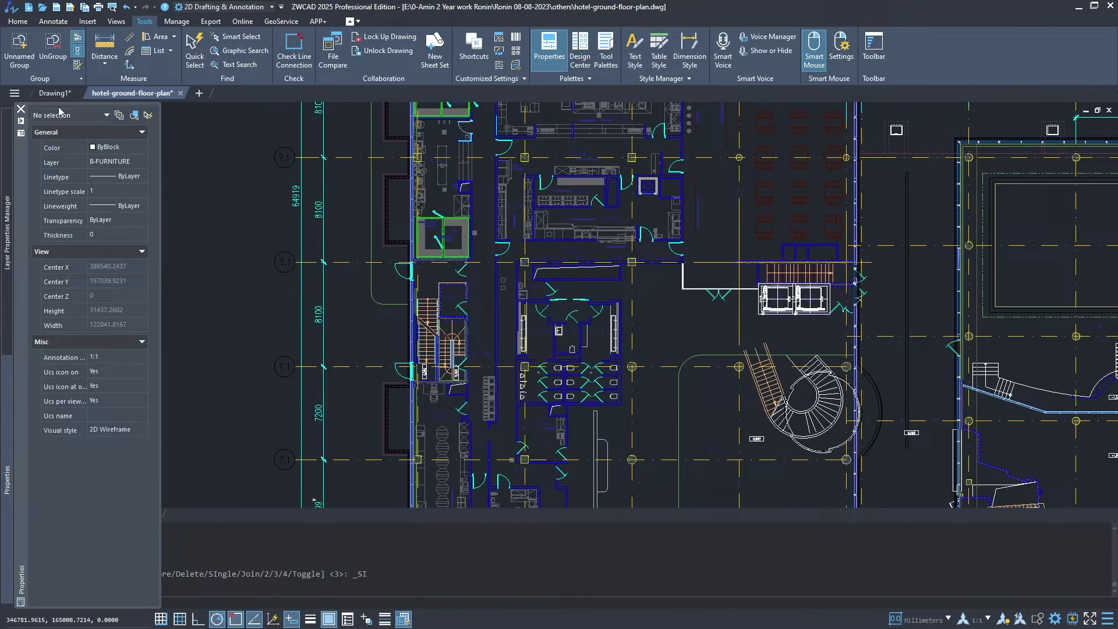
left_click_drag(21, 192, 202, 424)
Step: Pull the auto-hidden Properties palette out as a floating palette and shorten its height
mouse_move(11, 353)
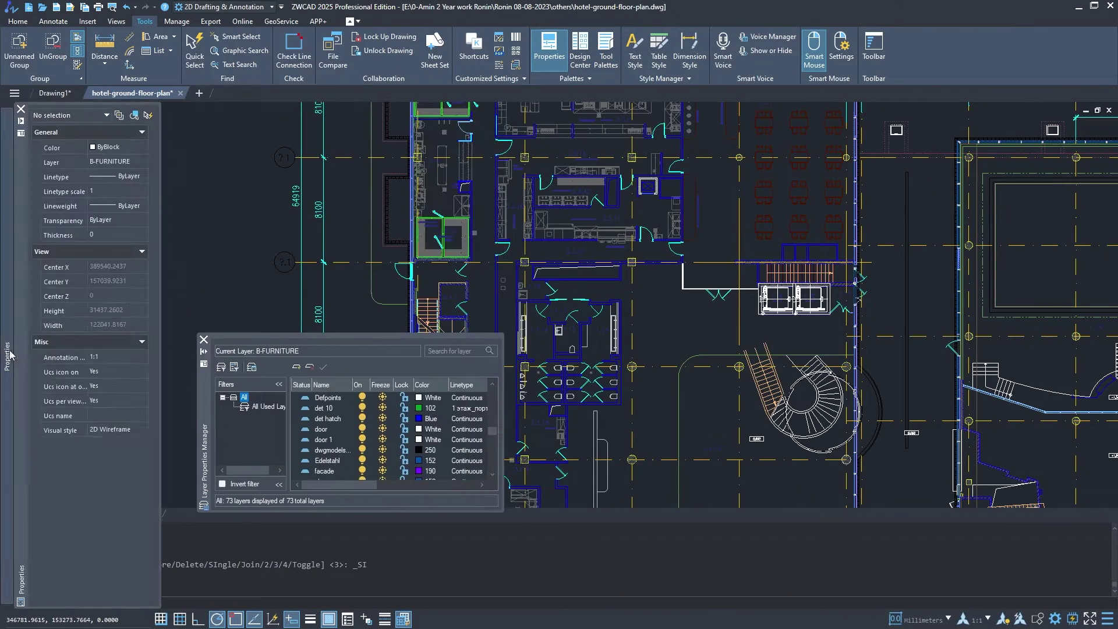
left_click_drag(18, 142, 133, 148)
left_click_drag(210, 616, 210, 272)
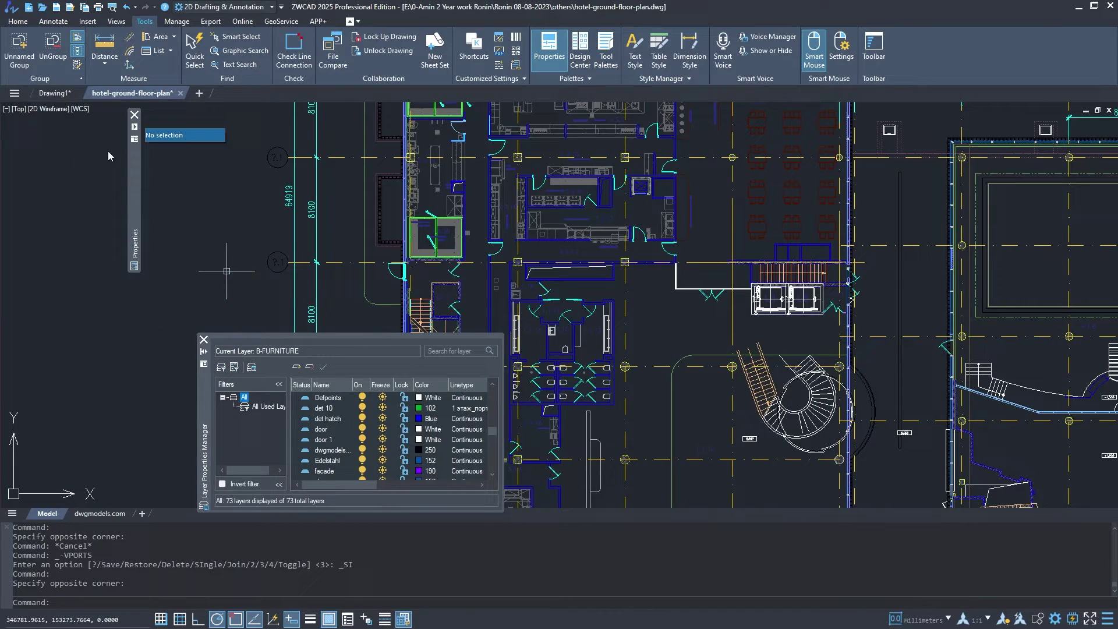
Step: Dock the floating Layer Properties Manager back at the side of the drawing area and auto-hide it
left_click_drag(203, 368, 39, 330)
left_click(41, 313)
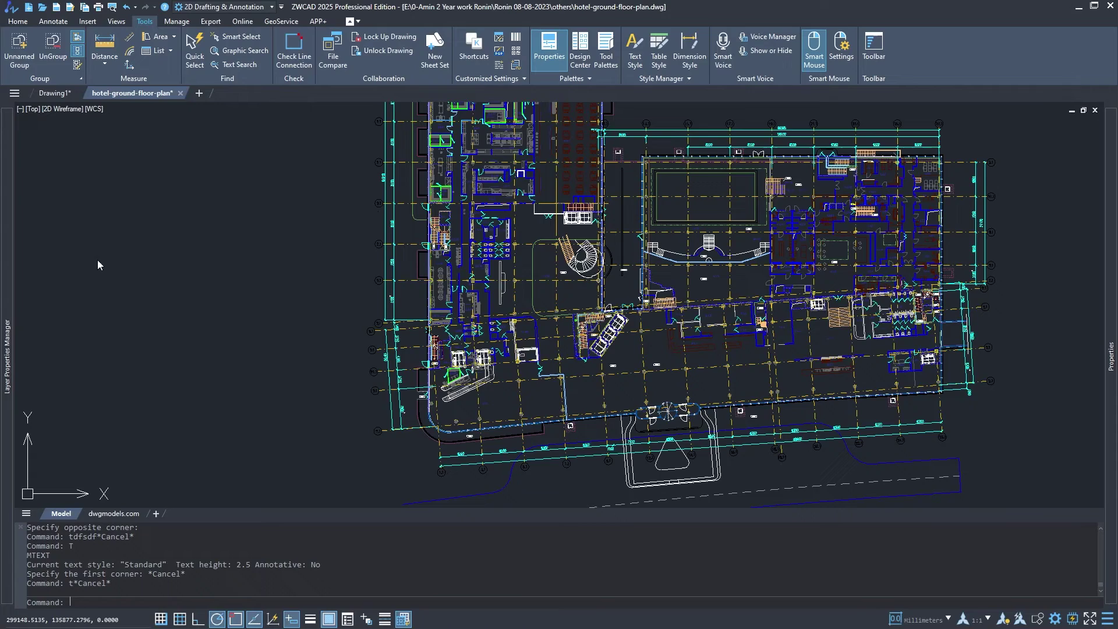
Step: Detach the hotel-ground-floor-plan drawing into its own floating window and reposition it over the main window
left_click_drag(133, 95, 570, 159)
left_click(895, 161)
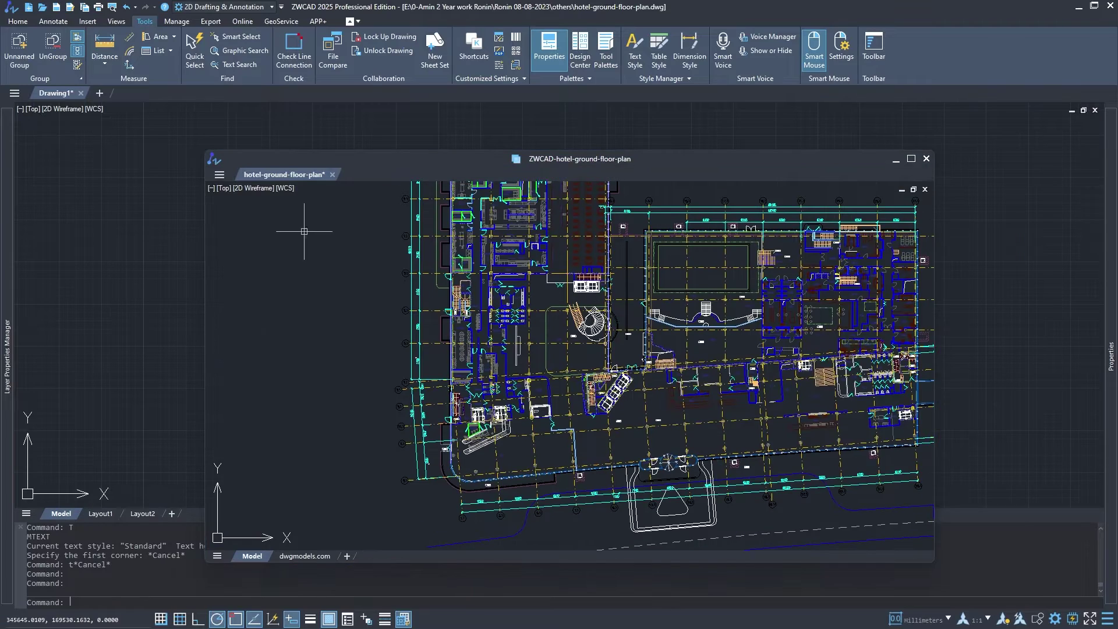
left_click_drag(371, 155, 492, 126)
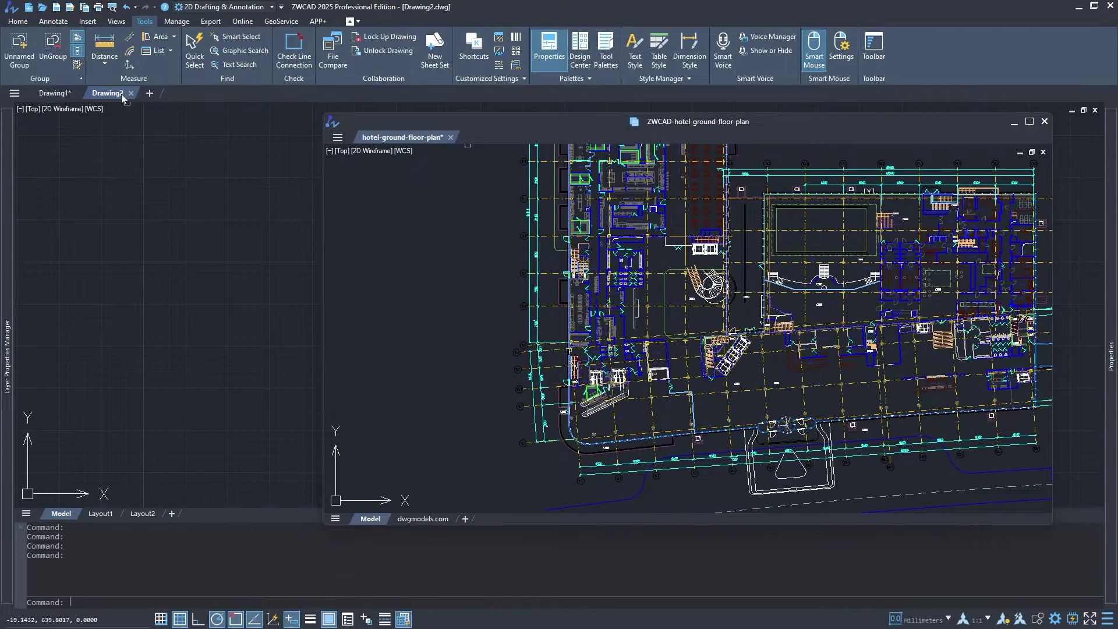
Step: Detach Drawing2 into its own floating window and merge both floating drawings back into the main window
left_click_drag(123, 96, 373, 193)
left_click_drag(619, 124, 630, 97)
left_click_drag(371, 191, 375, 98)
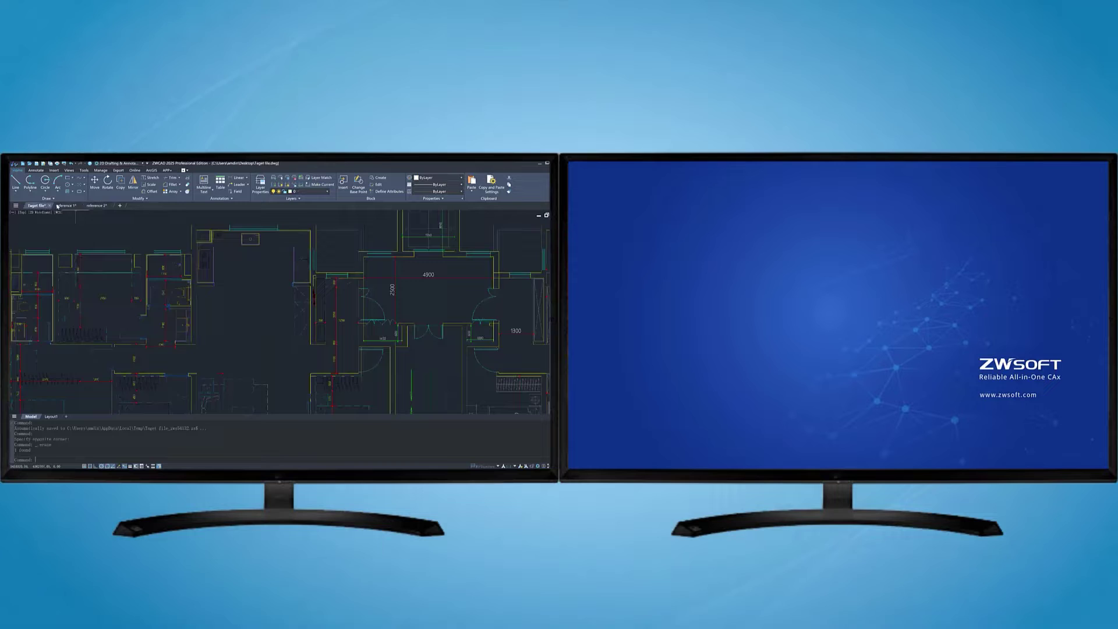
Step: Move the reference 1 and reference 2 drawings into one floating window on the second monitor and maximize it
left_click_drag(291, 245, 832, 249)
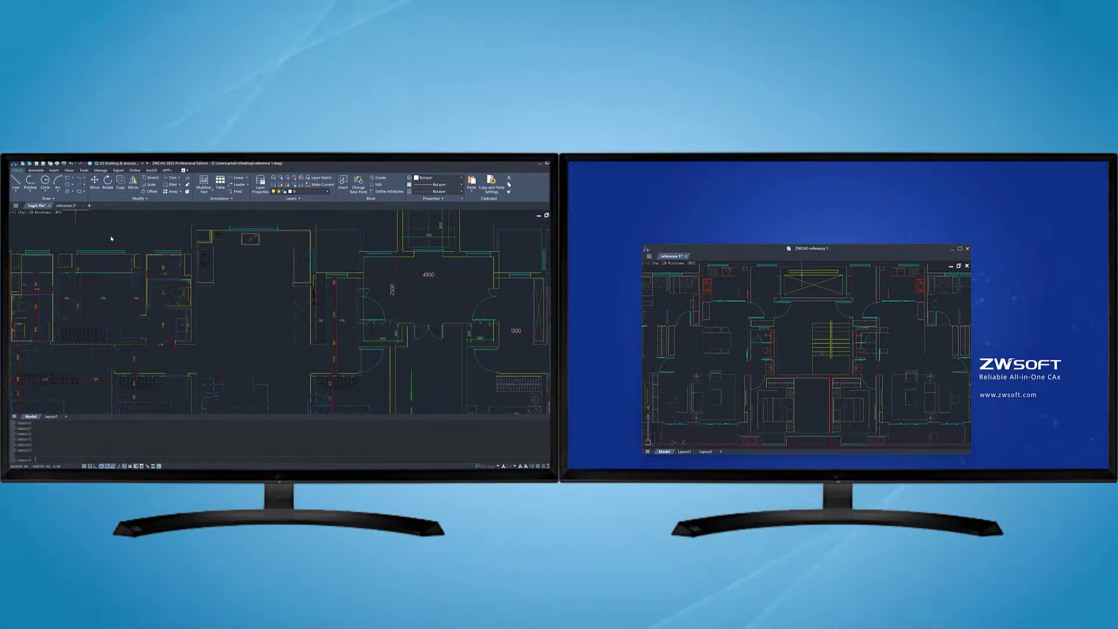
left_click_drag(65, 205, 687, 255)
double_click(686, 249)
Step: Select furniture in the reference 1 plan with a crossing window
left_click(727, 330)
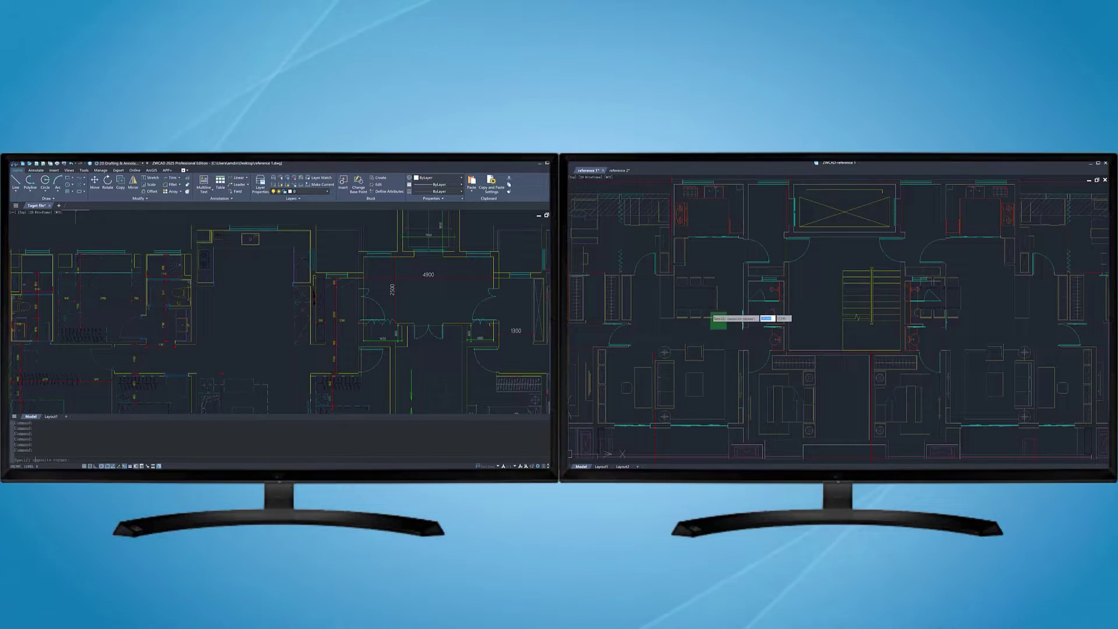
left_click(677, 274)
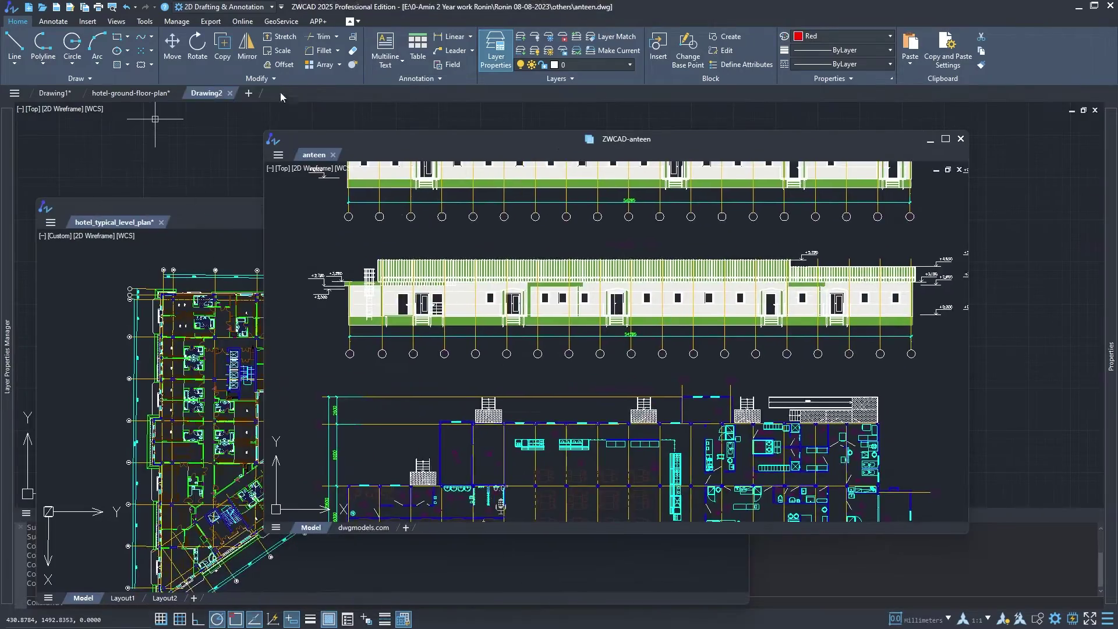
Step: Detach the hotel-ground-floor-plan drawing into its own floating window and reposition the floating anteen window
left_click_drag(131, 93, 745, 48)
left_click_drag(345, 136, 297, 144)
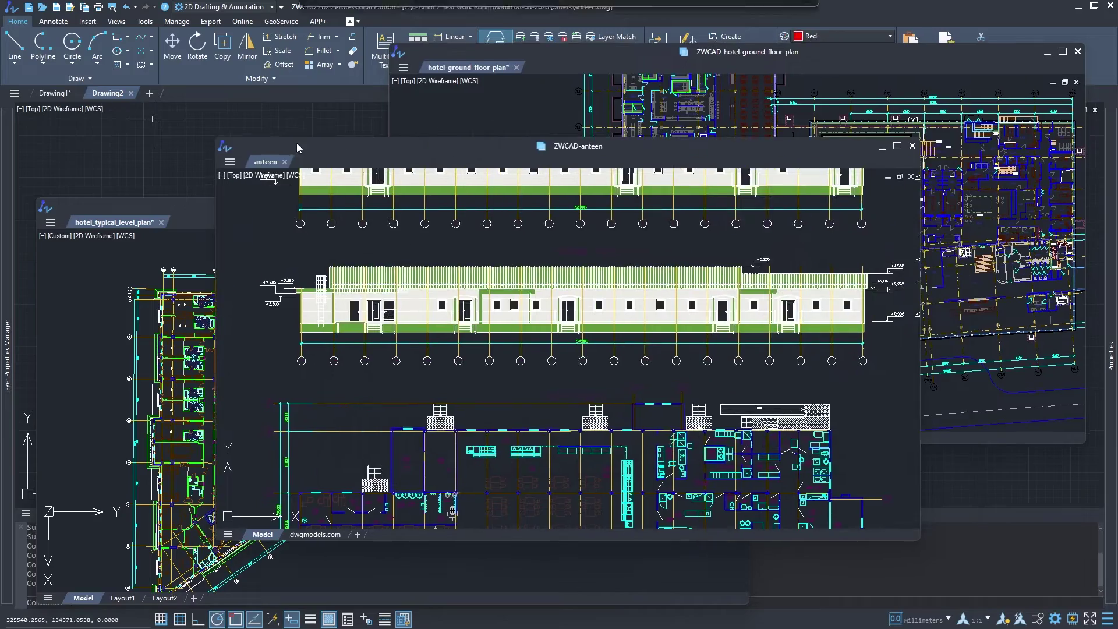
Step: Enlarge the floating anteen, hotel-ground-floor-plan and hotel_typical_level_plan windows to full screen one by one and inspect the plans
left_click(897, 146)
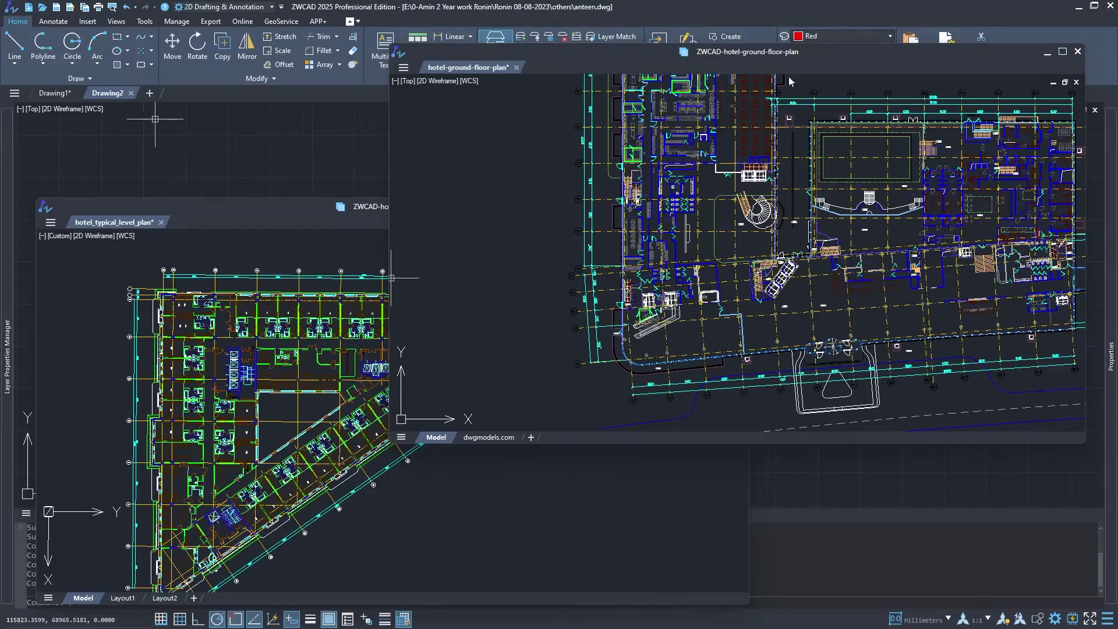
left_click(1051, 54)
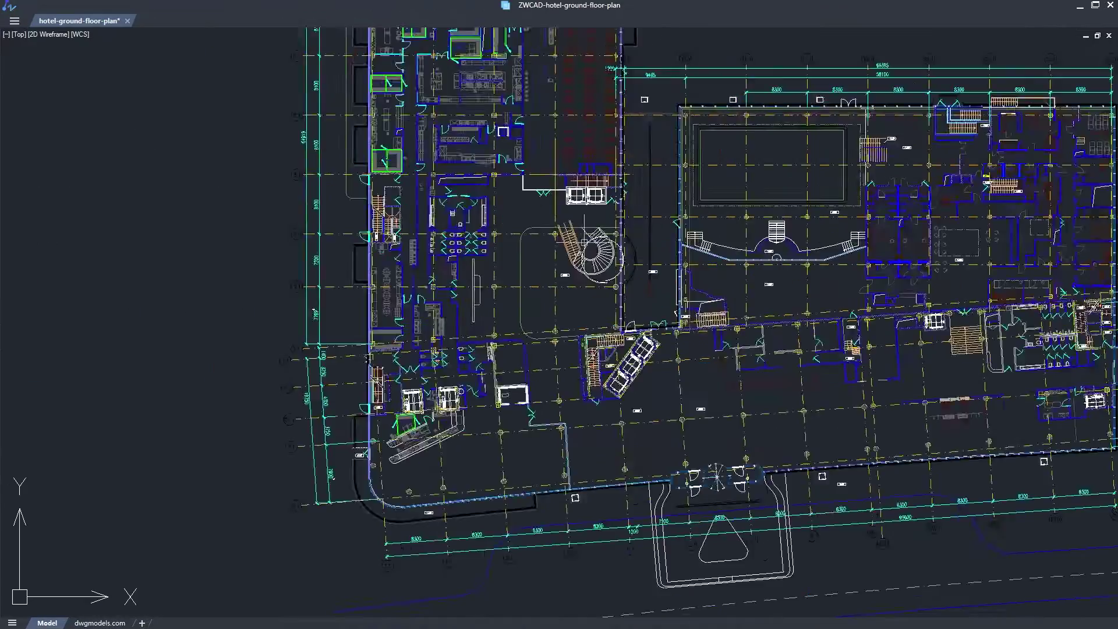
scroll(869, 143, "down", 5)
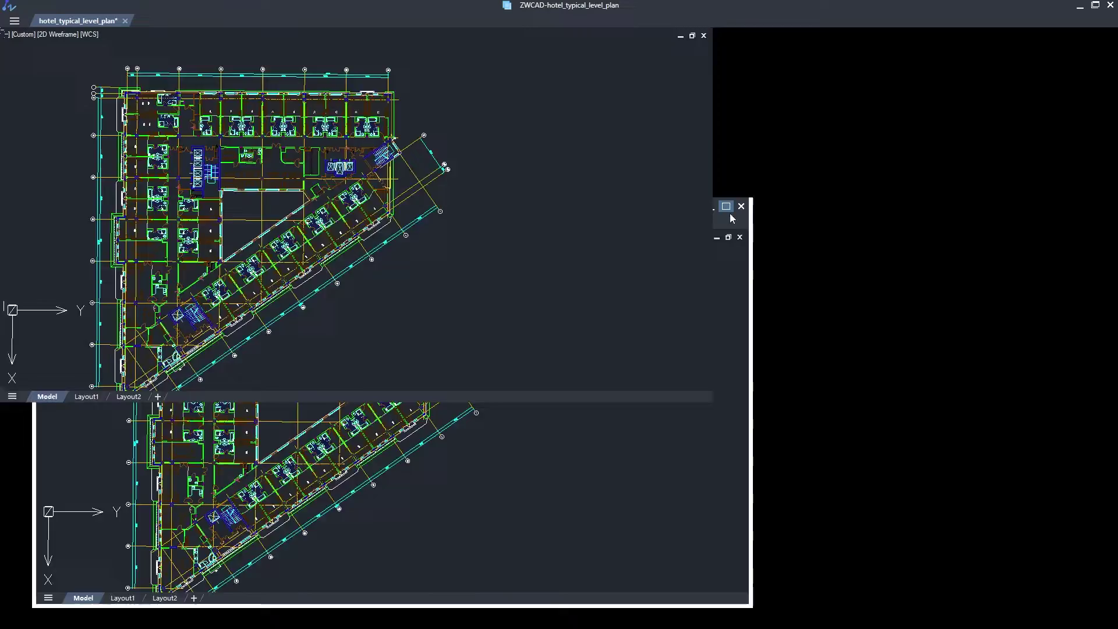
left_click(726, 207)
scroll(560, 315, "up", 3)
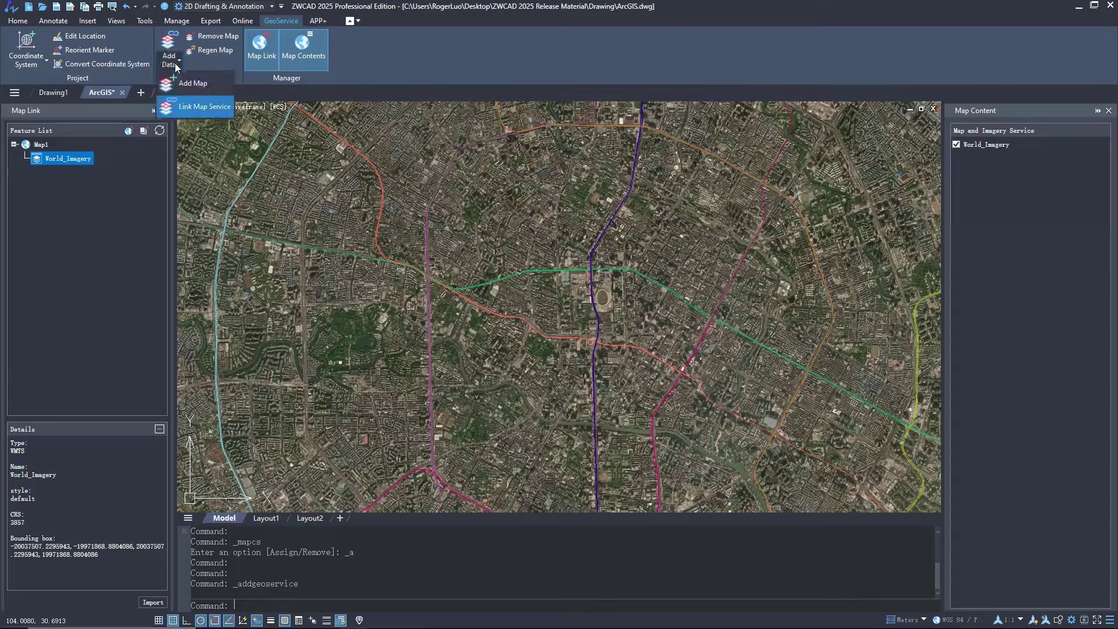
Step: Add the Image Map - Bing service to the ArcGIS drawing and capture a map image covering the colored route network
left_click(193, 83)
left_click(641, 440)
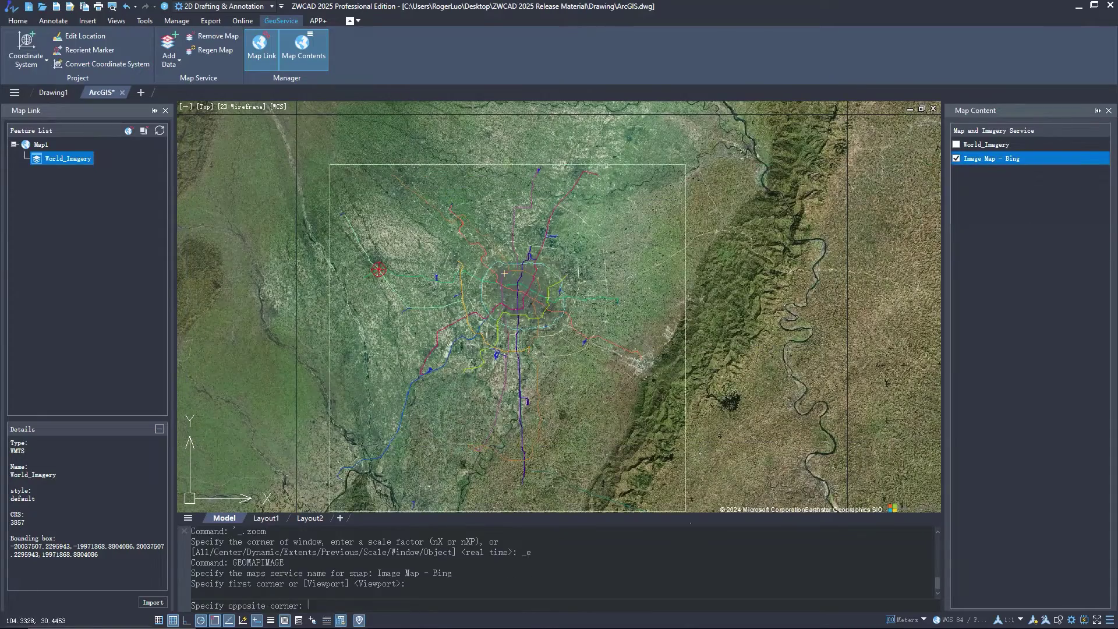
left_click(692, 502)
right_click(691, 502)
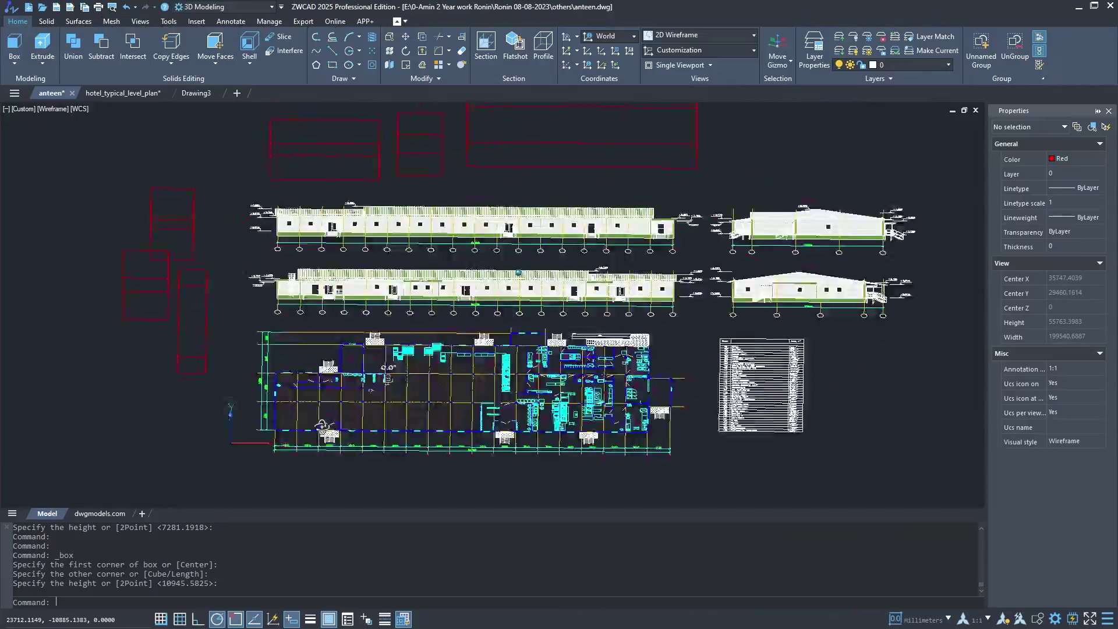
Step: Orbit the anteen drawing in 3D to view its floor plan and elevations from an angle
mouse_move(373, 373)
middle_mouse_down("shift")
mouse_move(316, 383)
mouse_move(374, 372)
mouse_move(462, 520)
mouse_move(439, 396)
mouse_move(455, 369)
middle_mouse_up("shift")
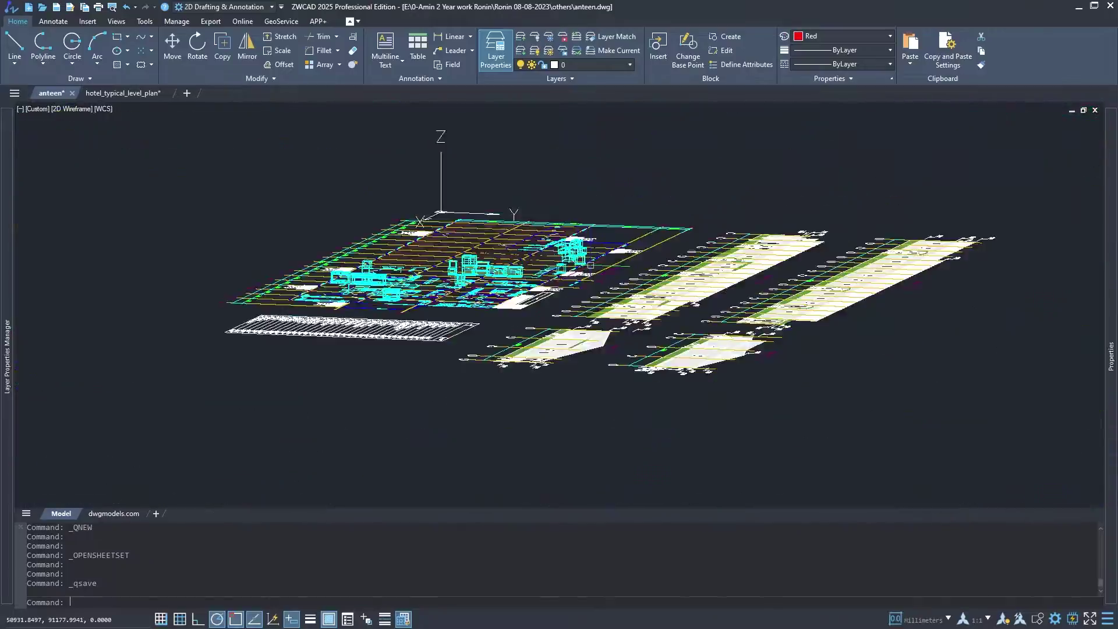
mouse_move(590, 265)
middle_mouse_down("shift")
mouse_move(616, 470)
mouse_move(577, 285)
mouse_move(669, 349)
mouse_move(597, 400)
mouse_move(604, 440)
mouse_move(567, 304)
middle_mouse_up("shift")
scroll(599, 415, "down", 4)
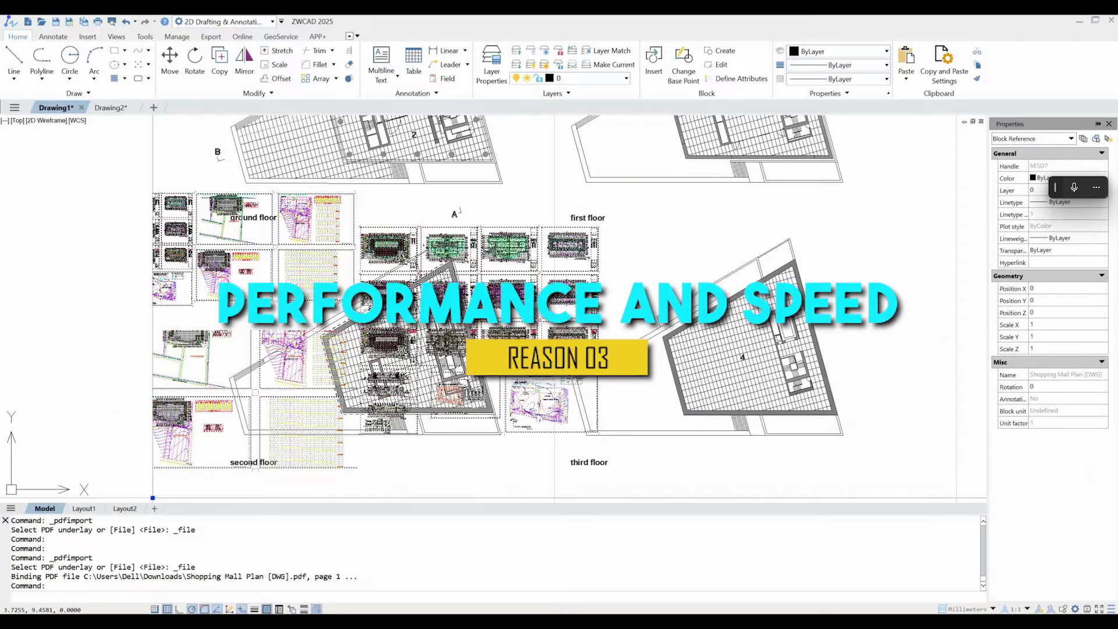
Step: Move the imported Shopping Mall Plan block away from the overlapping floor plans to an empty area beside them
left_click(170, 61)
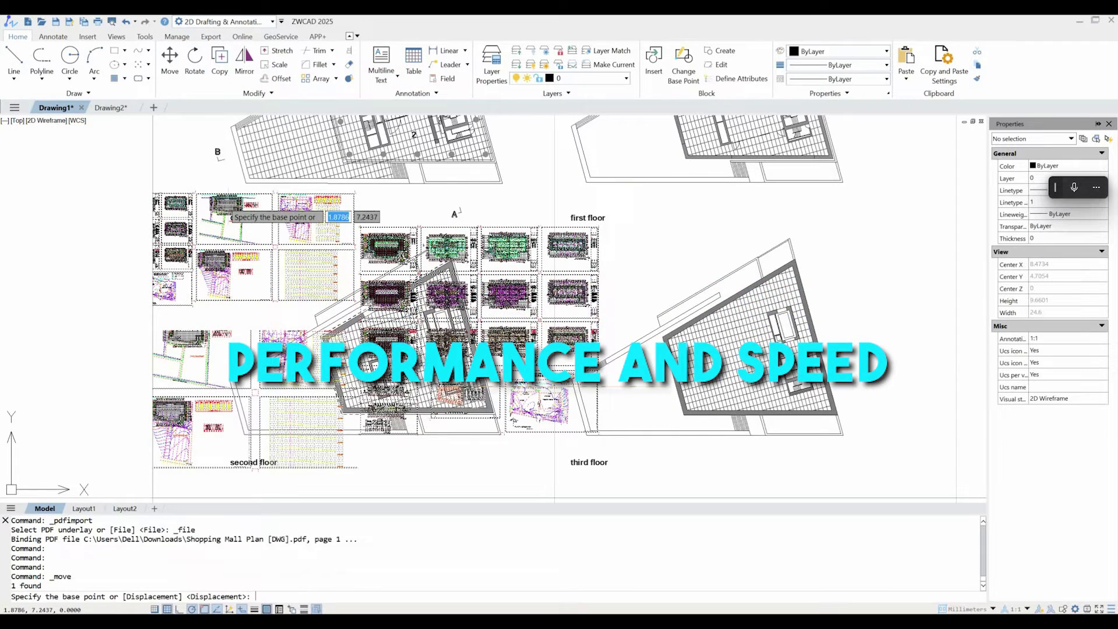
left_click(228, 207)
scroll(223, 235, "down", 10)
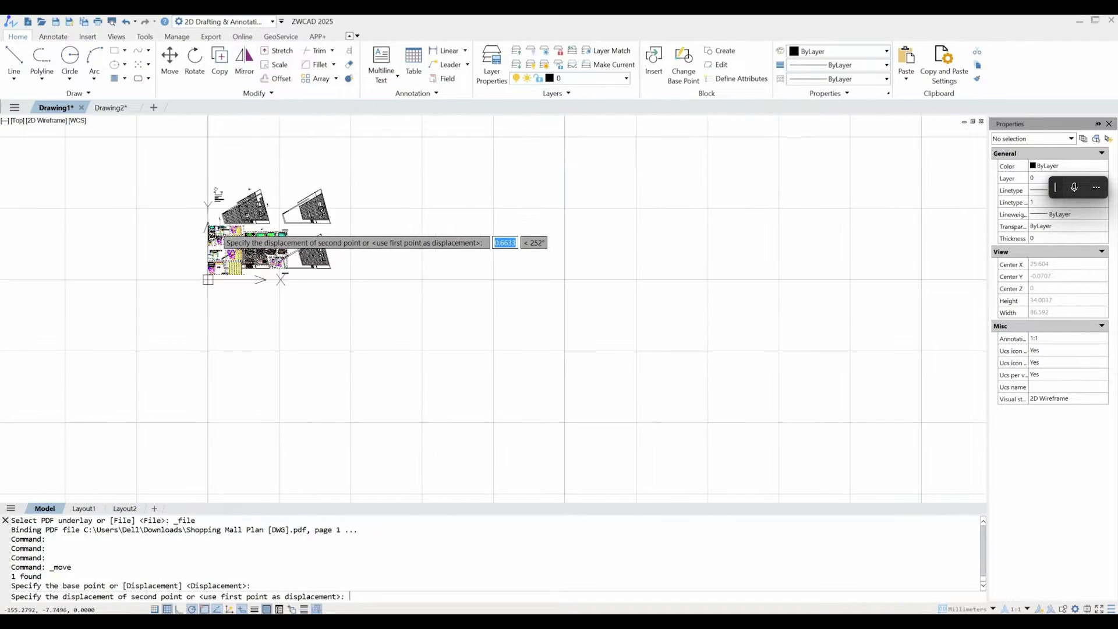
left_click(485, 183)
Step: Examine the roof plan, site plan and floor plan sheets of the moved shopping mall block up close
scroll(504, 254, "up", 15)
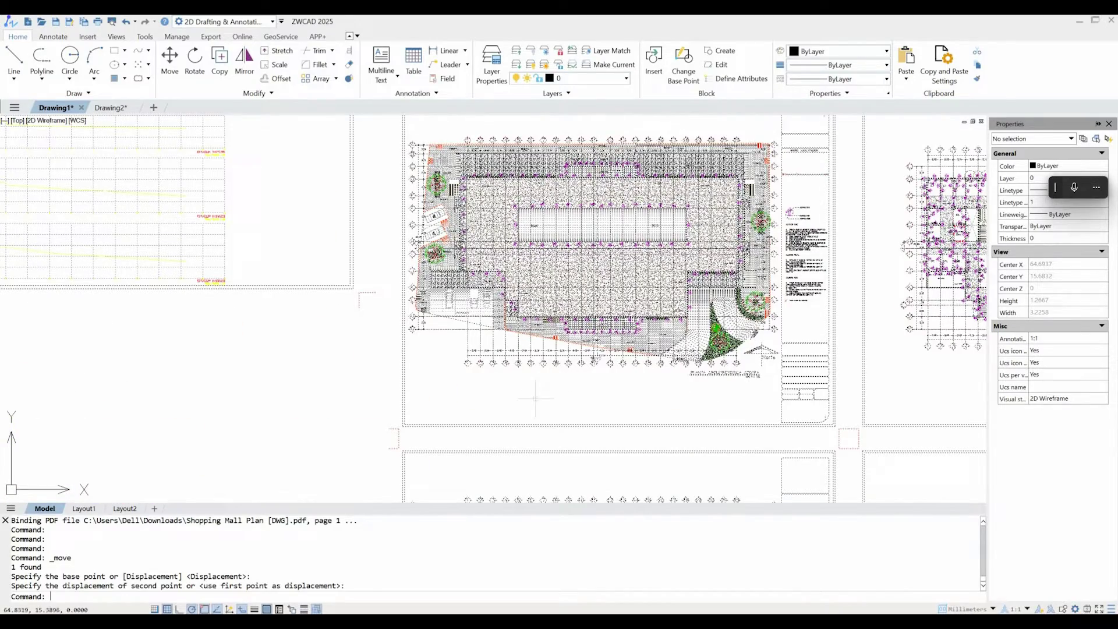
scroll(535, 398, "down", 5)
scroll(198, 299, "up", 3)
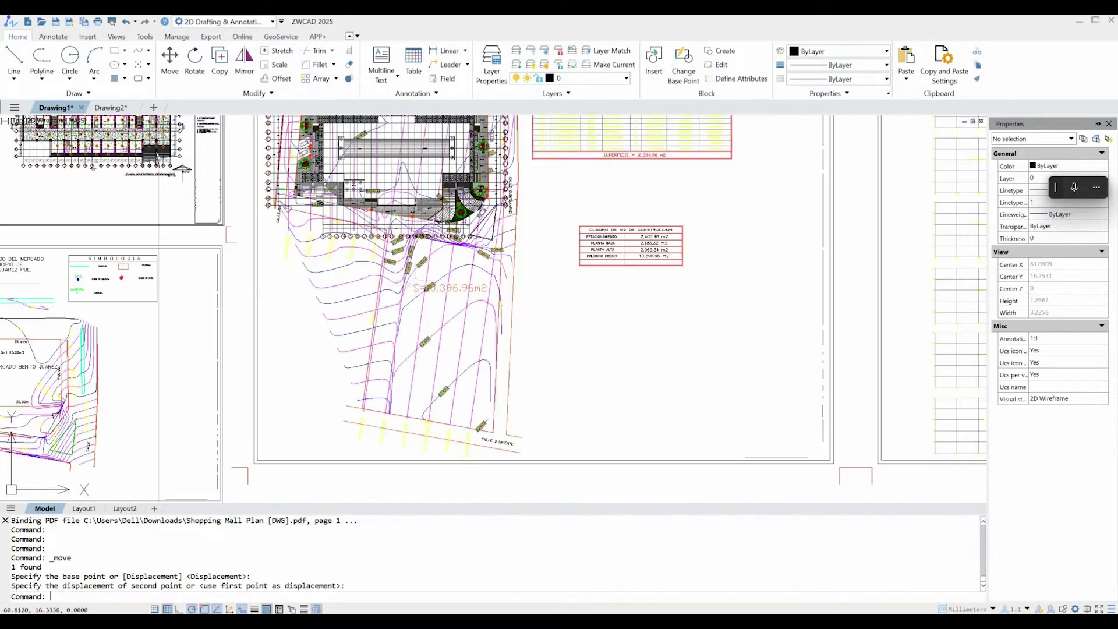
scroll(412, 280, "down", 4)
scroll(360, 194, "up", 4)
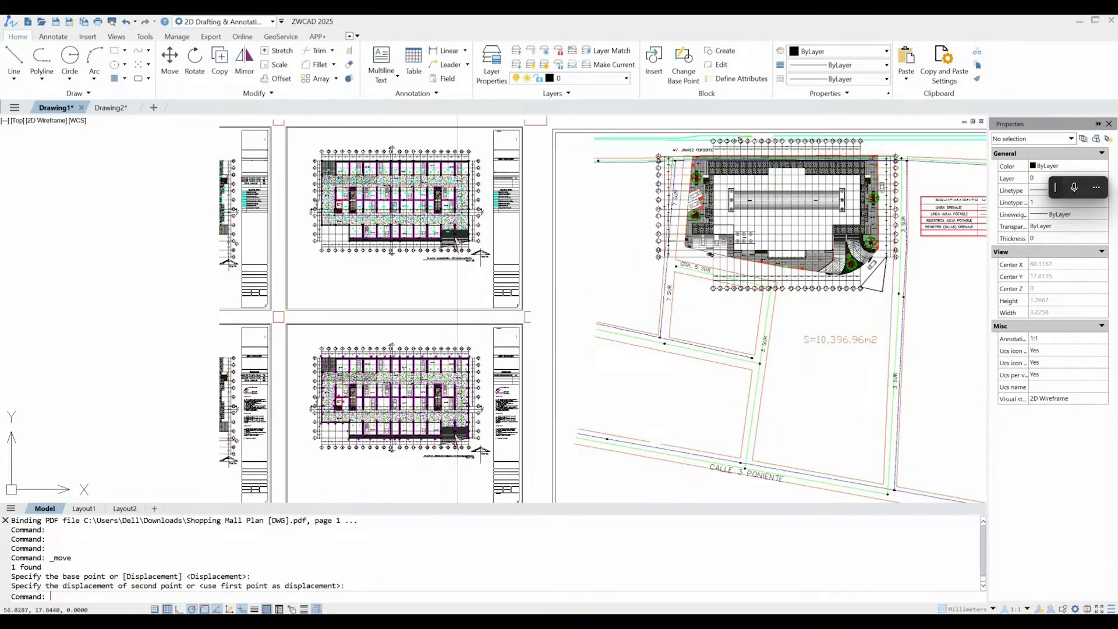
scroll(363, 199, "down", 5)
scroll(422, 275, "down", 2)
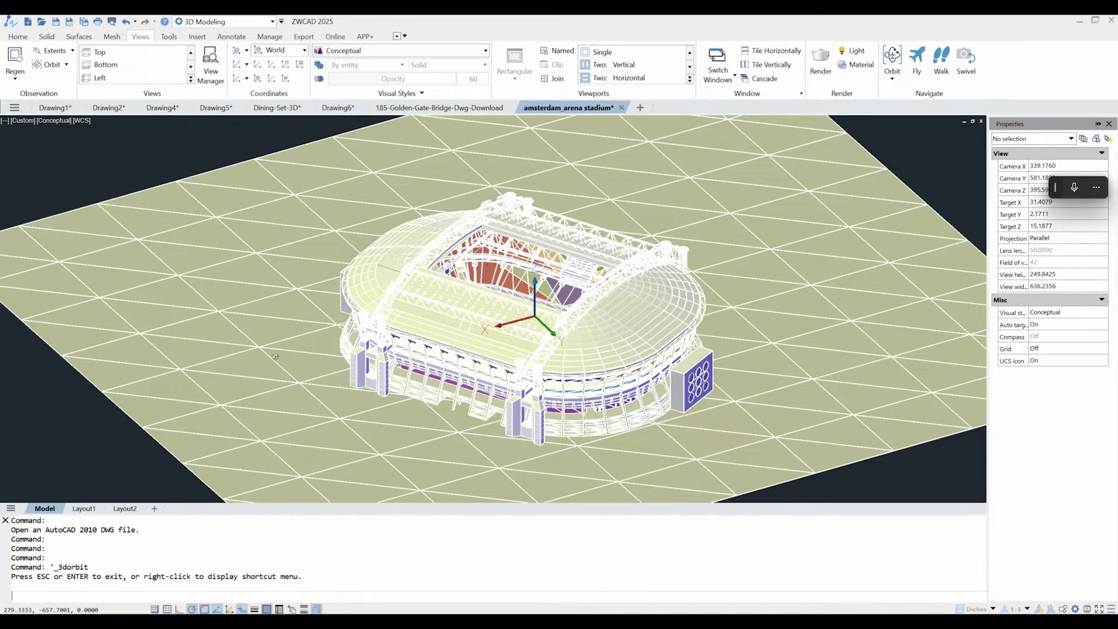
Step: Orbit the stadium model, and select the bridge block in the 185-Golden-Gate-Bridge-Dwg-Download drawing
left_click_drag(10, 413, 529, 401)
left_click(425, 109)
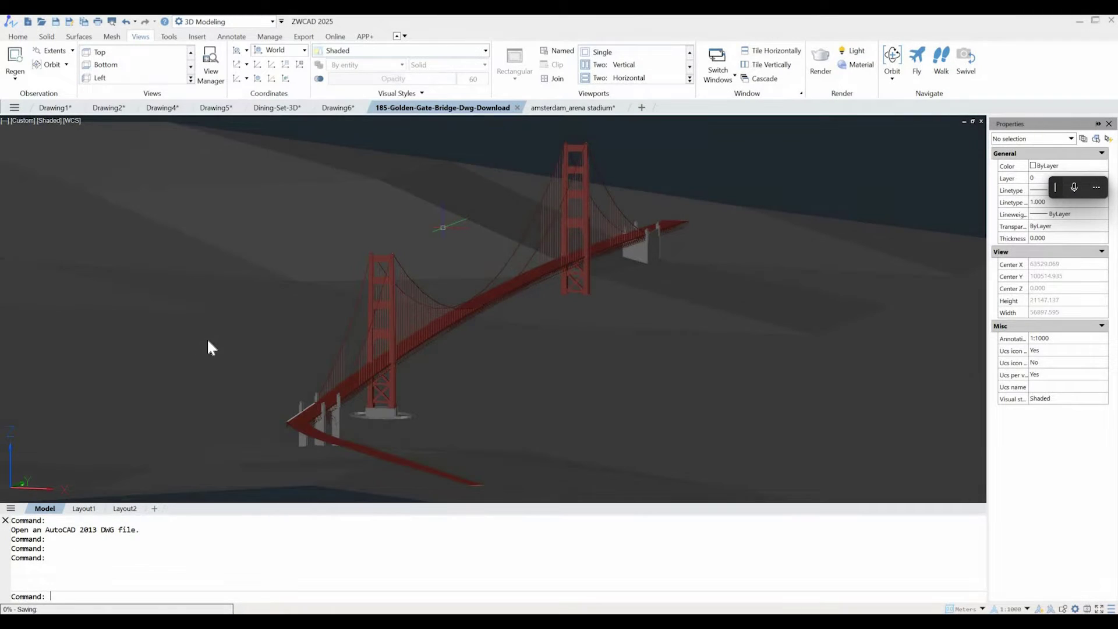
left_click(204, 344)
scroll(217, 348, "down", 6)
left_click(238, 427)
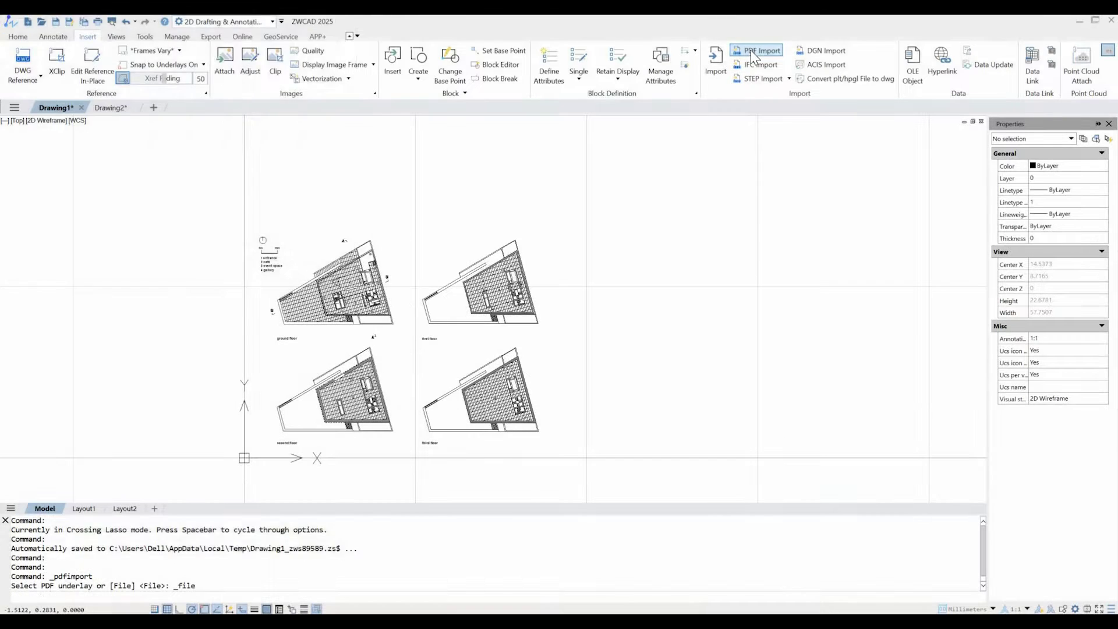
Step: Import page 1 of Shopping Mall Plan [DWG].pdf into Drawing1 as a block at scale 1, using the PDF layers
left_click(754, 51)
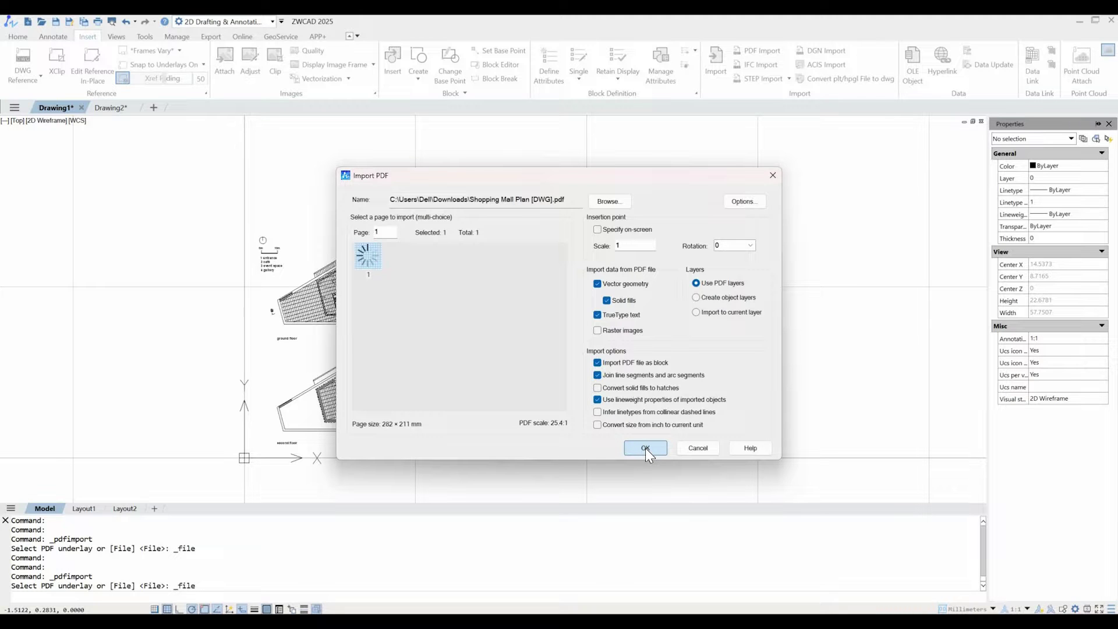
left_click(646, 449)
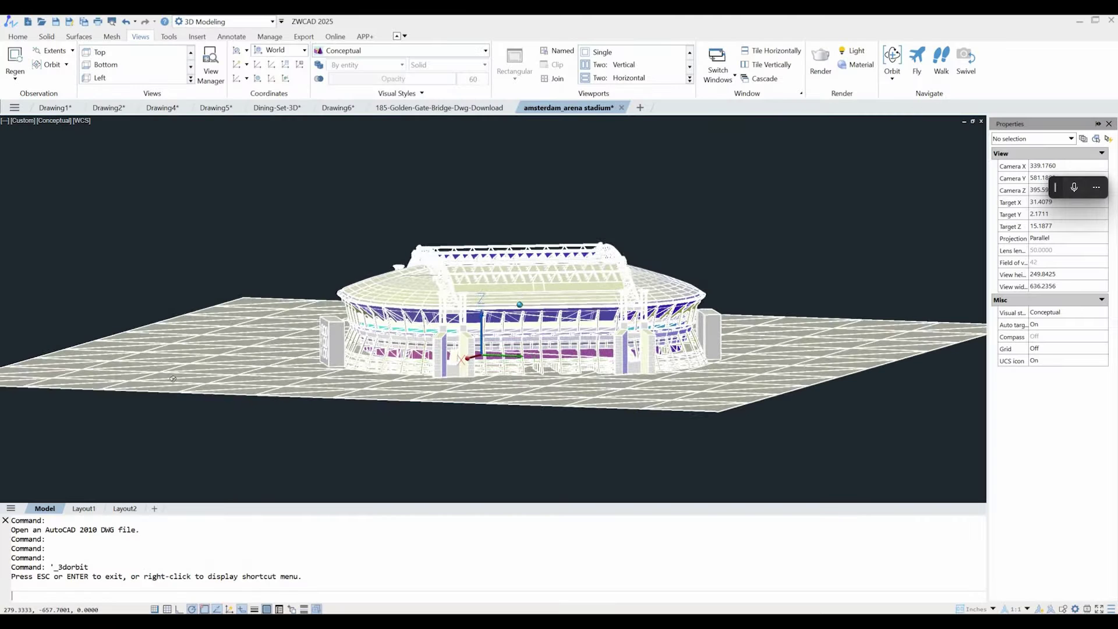
Step: Orbit the stadium model to a new side, and select the UNIC crane model in Drawing7 with a crossing window
mouse_move(171, 378)
left_mouse_down()
mouse_move(516, 352)
mouse_move(527, 402)
left_mouse_up()
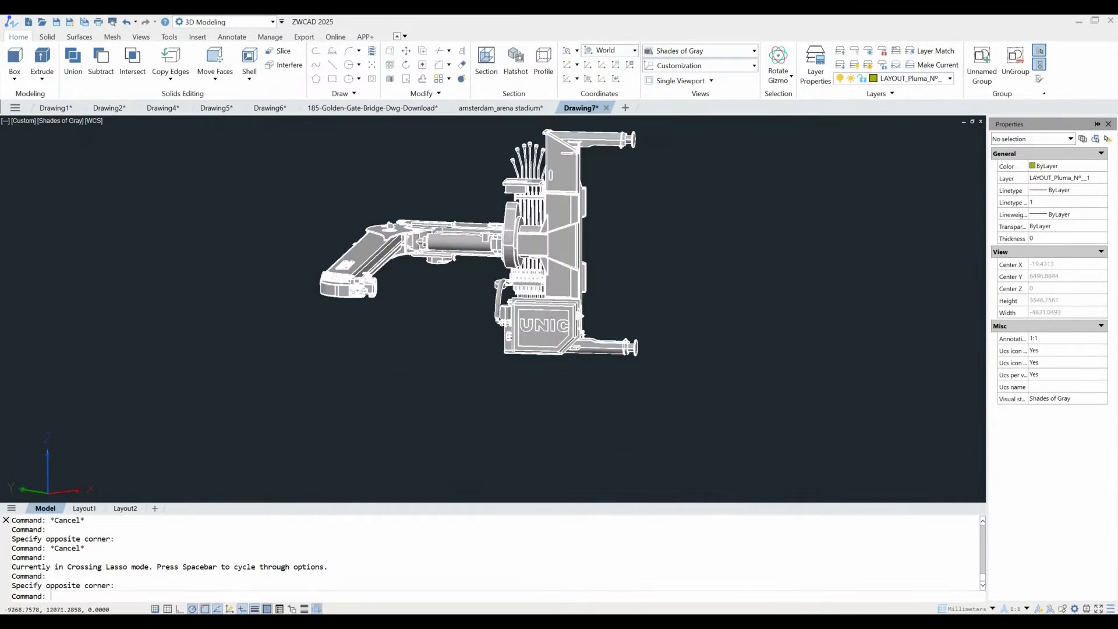
middle_click_drag(757, 302, 762, 316)
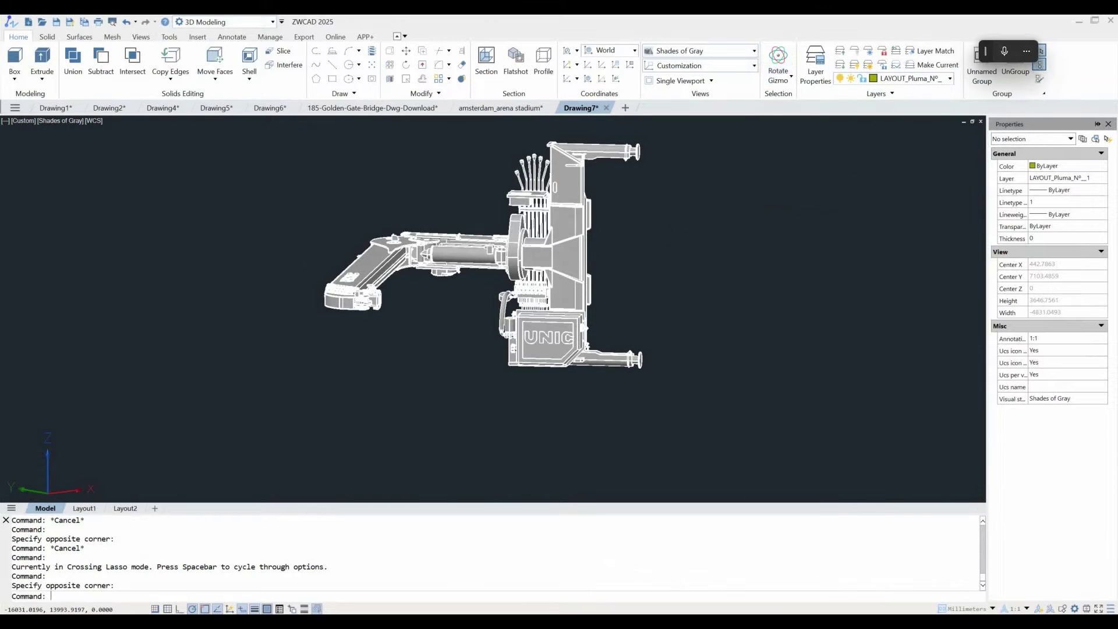
scroll(633, 279, "down", 4)
left_click(659, 337)
left_click(465, 198)
left_click(556, 241)
scroll(579, 286, "up", 5)
scroll(508, 239, "down", 2)
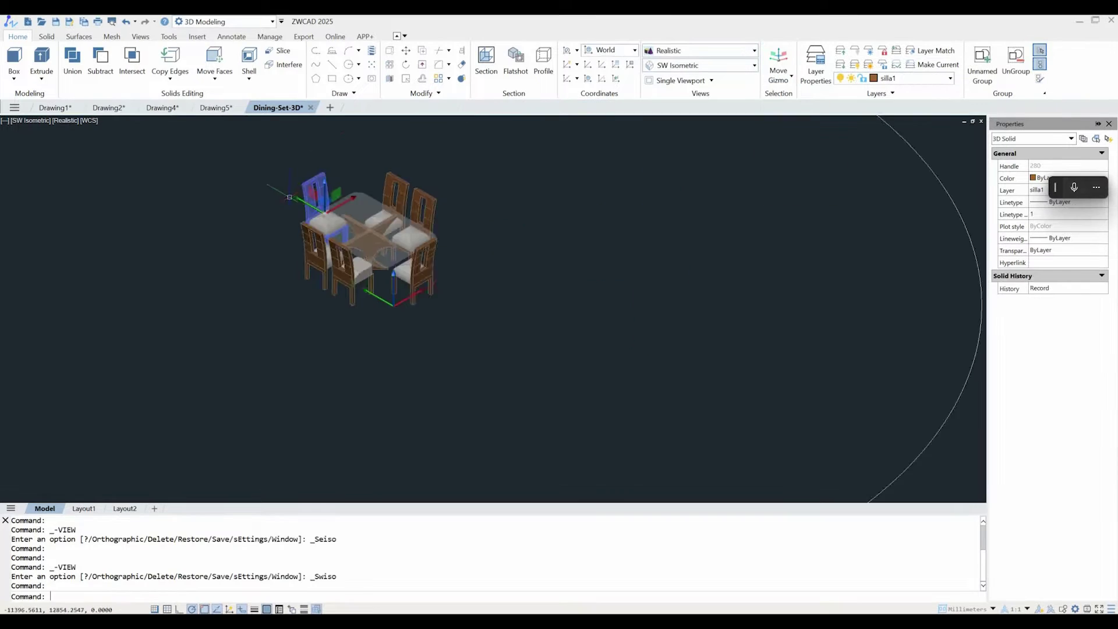
Step: Examine the dining table and chairs up close in the Dining-Set-3D drawing, picking out the front chair
scroll(400, 267, "up", 5)
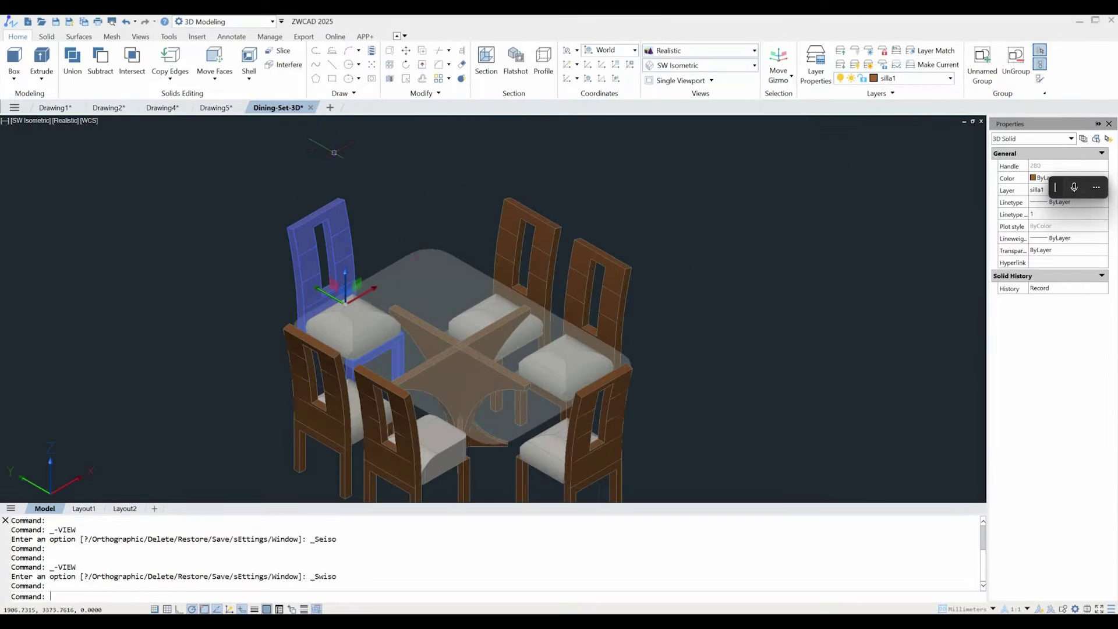
scroll(400, 267, "up", 5)
left_click(498, 347)
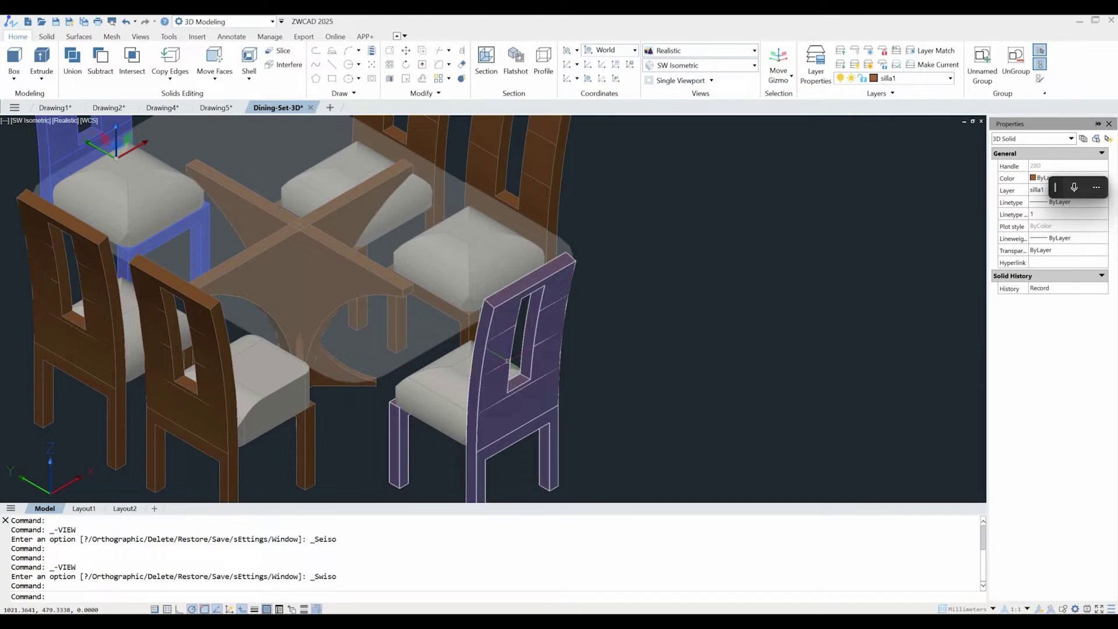
scroll(468, 338, "down", 4)
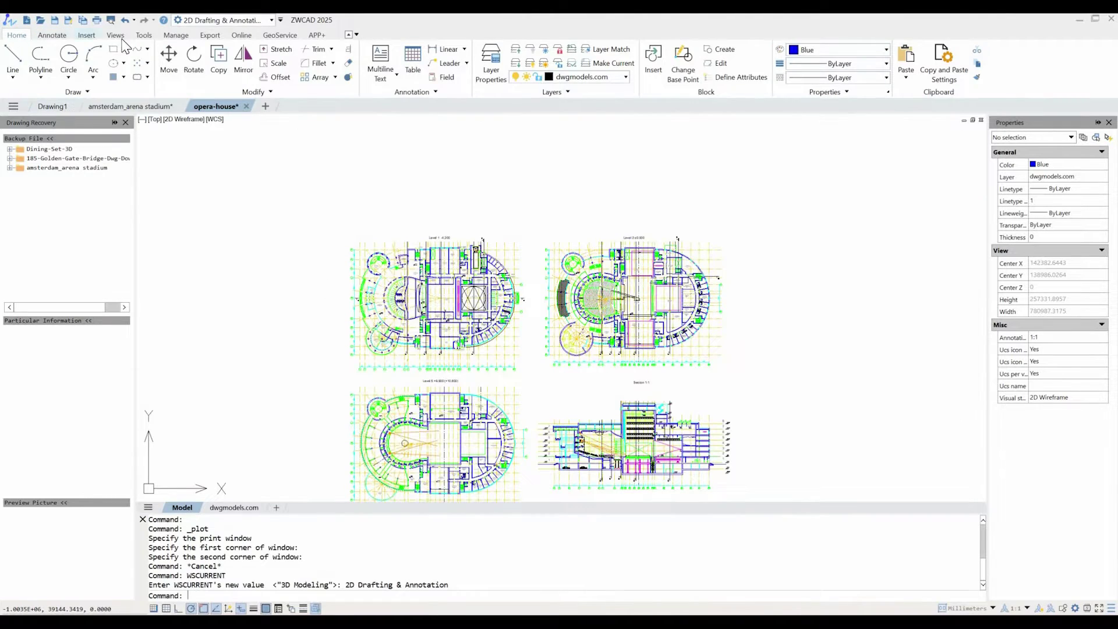
Step: Start plotting the opera-house drawing and specify a print window around its plans
left_click(210, 35)
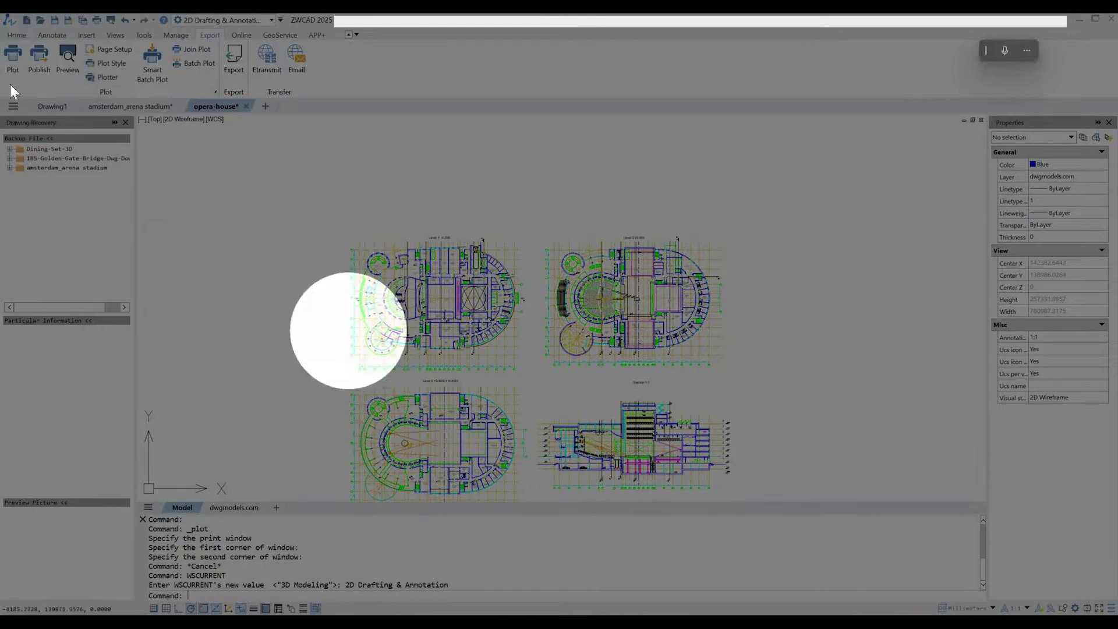
left_click(336, 271)
left_click(16, 63)
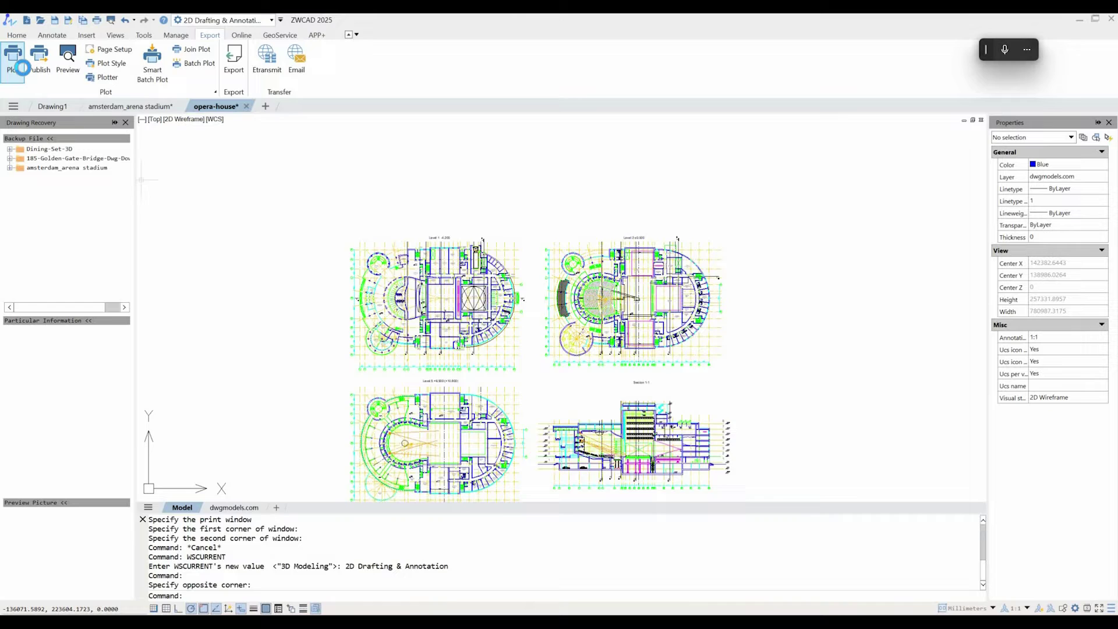
left_click(371, 383)
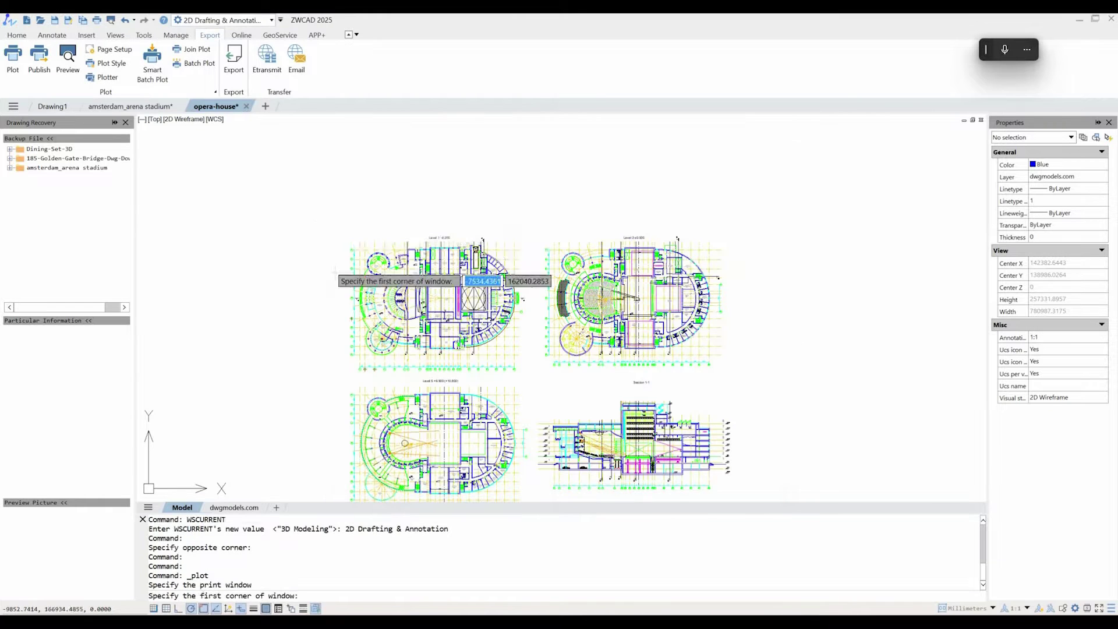
scroll(327, 230, "down", 3)
left_click(324, 228)
left_click(606, 434)
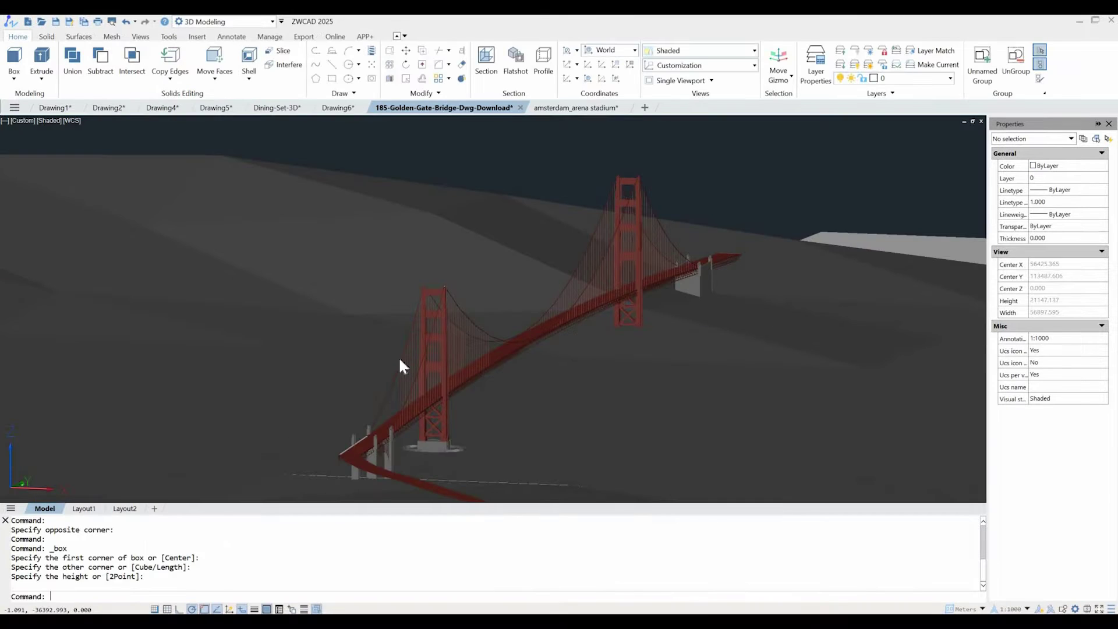
Step: Examine the shaded Golden Gate Bridge model, from the overall span to the roadway bend and piers
scroll(477, 364, "up", 3)
scroll(477, 364, "down", 3)
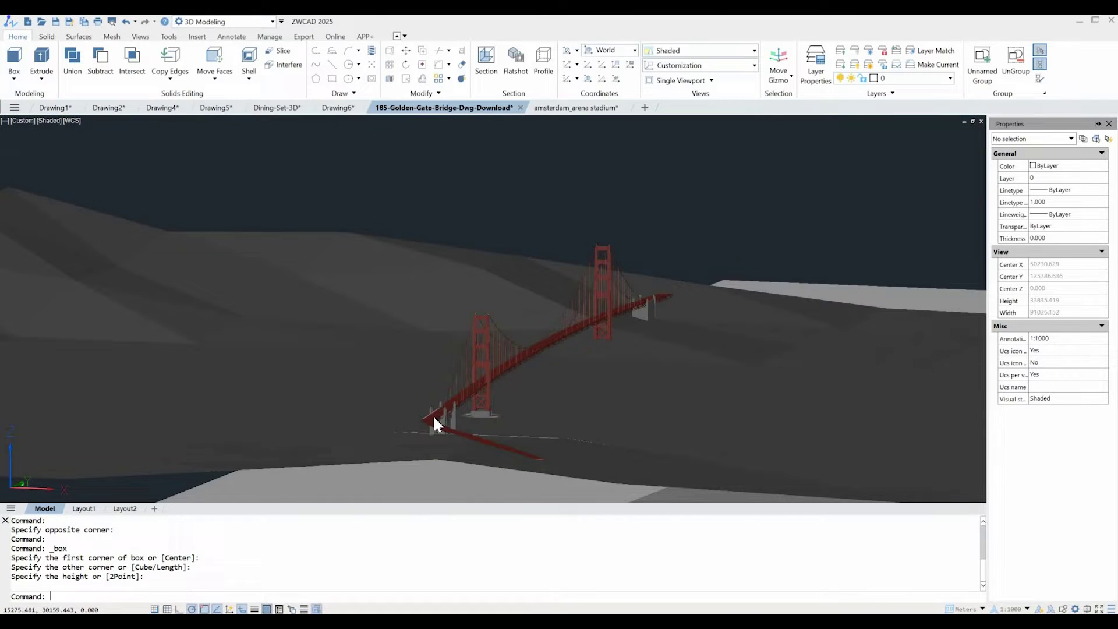
scroll(435, 420, "up", 6)
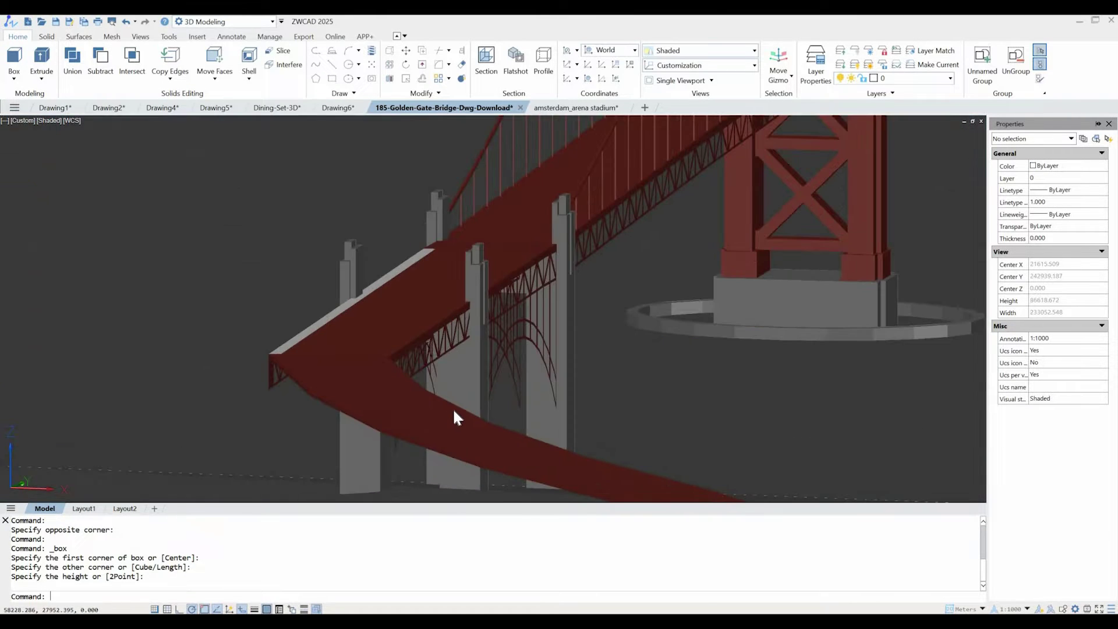
scroll(456, 410, "down", 5)
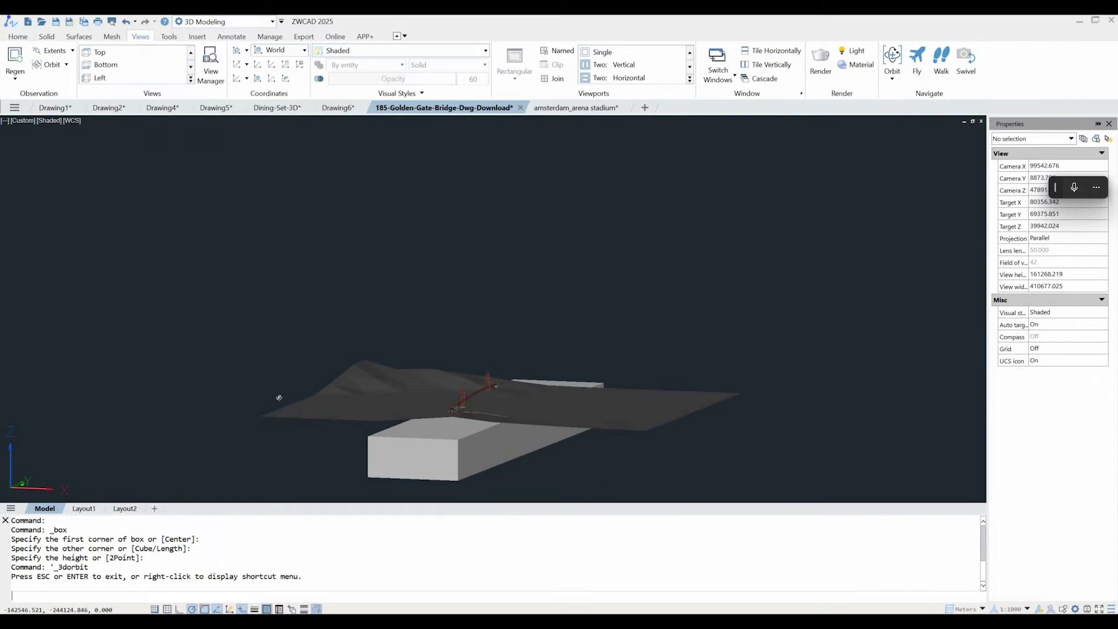
Step: Orbit the Golden Gate Bridge model with its terrain, and select the whole bridge block
left_click_drag(254, 391, 254, 393)
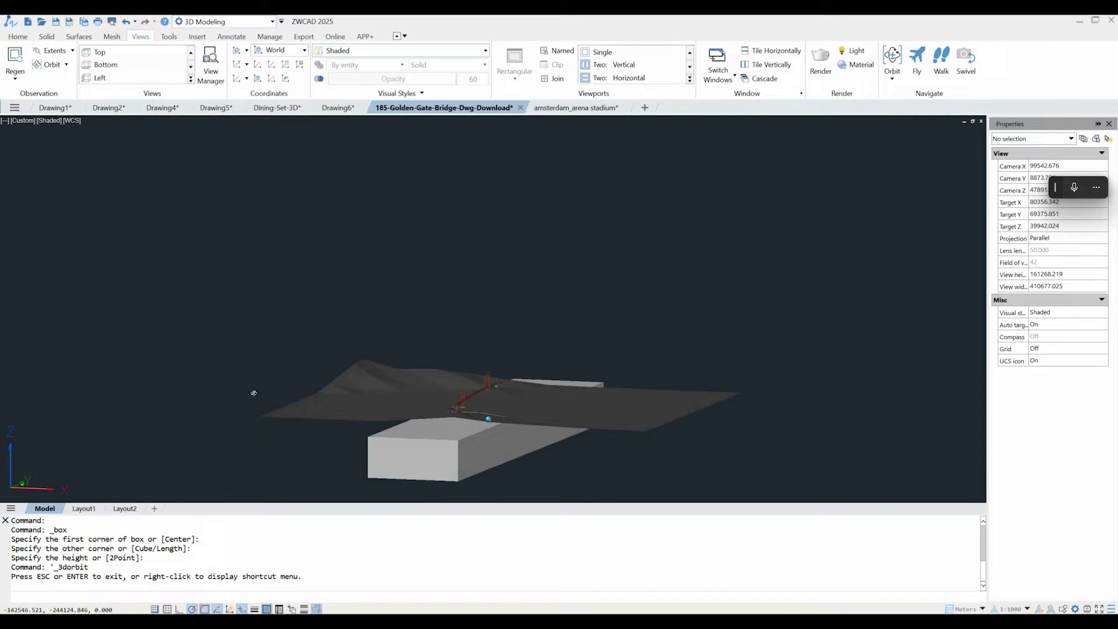
middle_click_drag(253, 393, 375, 400, "shift")
scroll(364, 393, "up", 8)
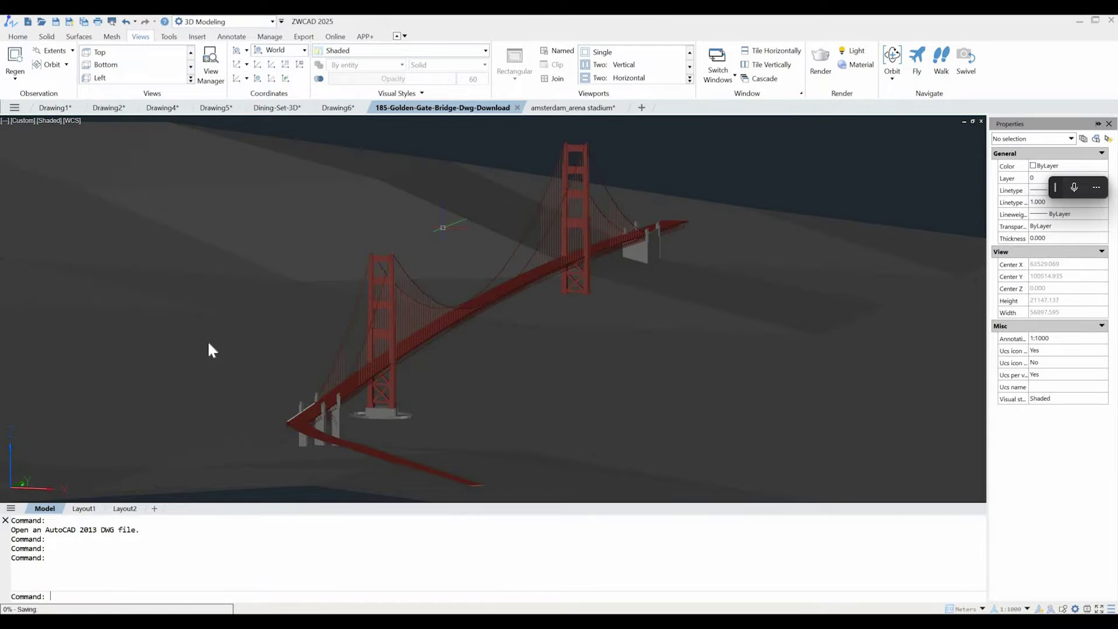
left_click(216, 347)
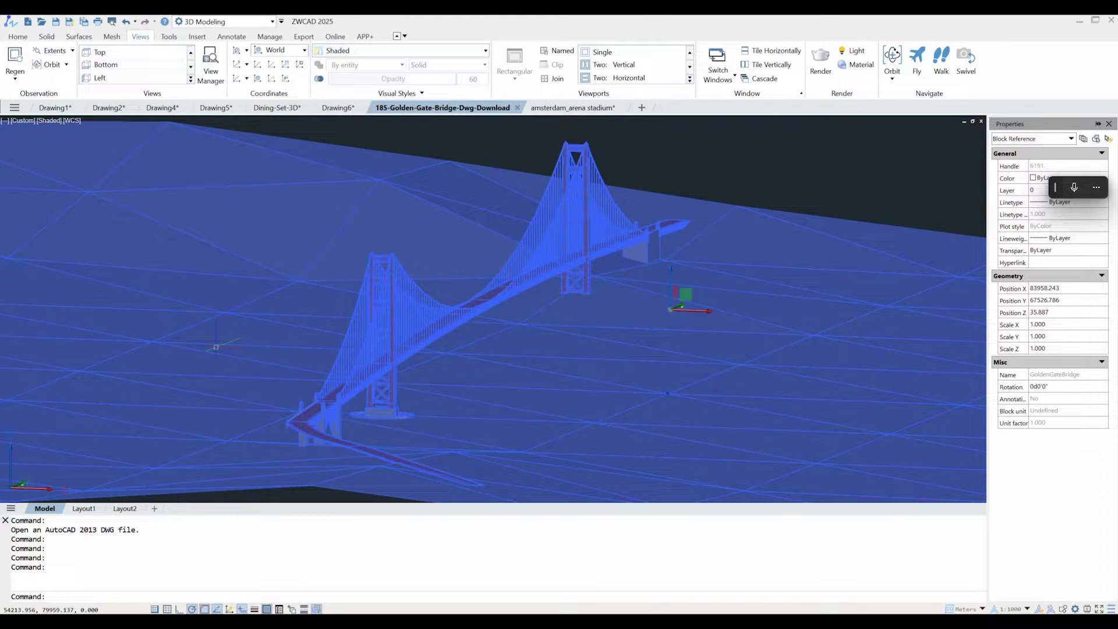
scroll(216, 347, "down", 10)
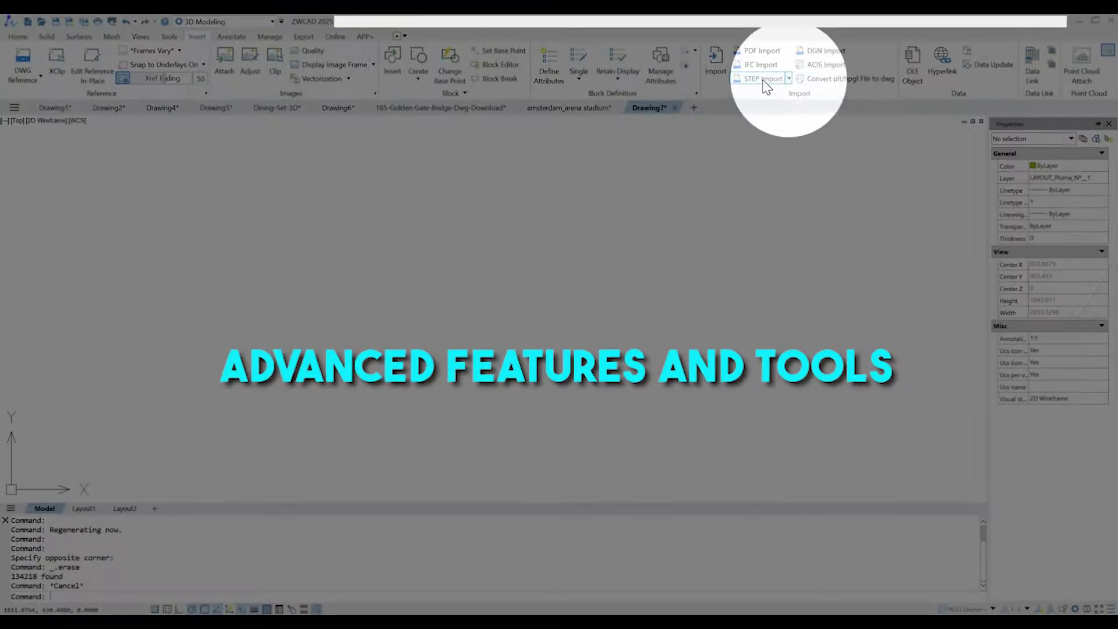
Step: Import the crane STEP file directly into the current drawing with the SW Isometric view and Shaded visual style
left_click(764, 80)
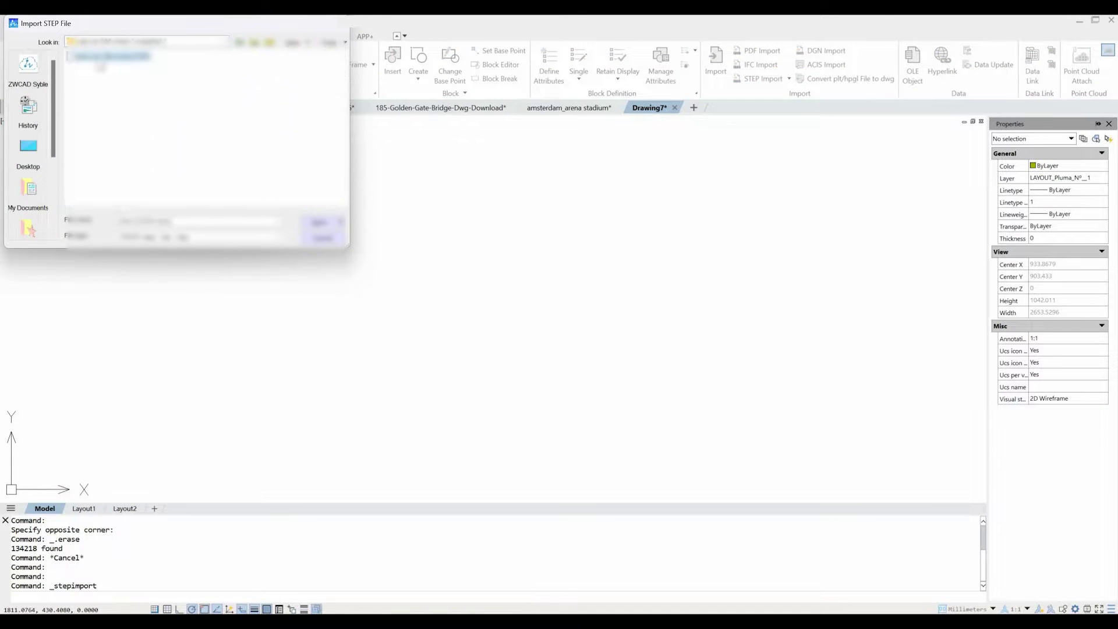
double_click(98, 57)
left_click(460, 277)
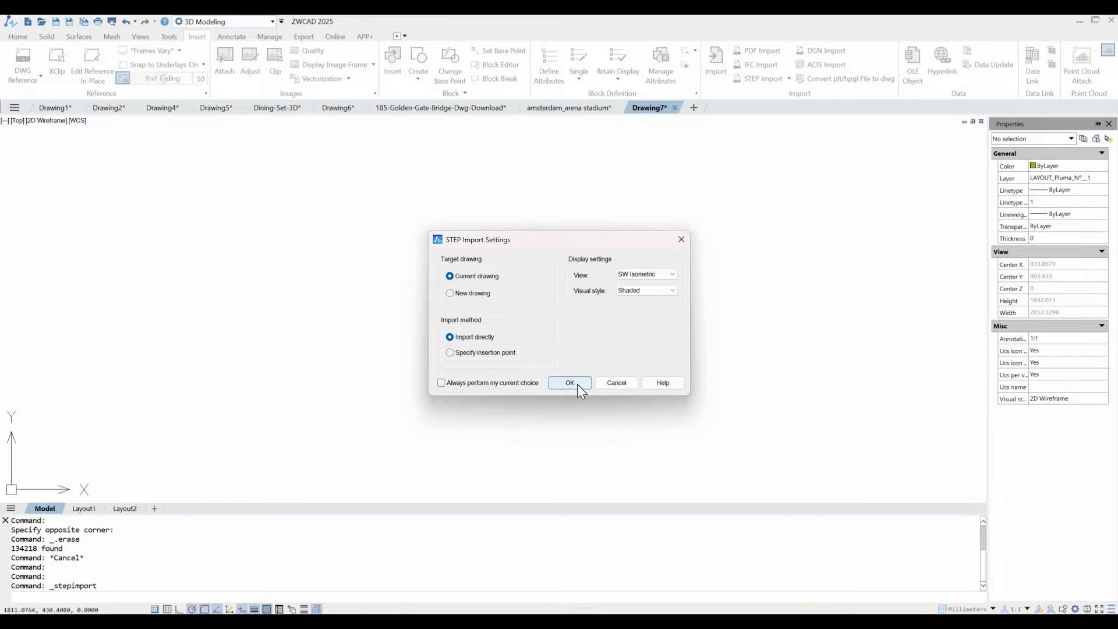
left_click(569, 382)
Step: Orbit the imported crane model to inspect its boom, slewing joint and control levers from several sides
left_click(141, 36)
left_click(52, 64)
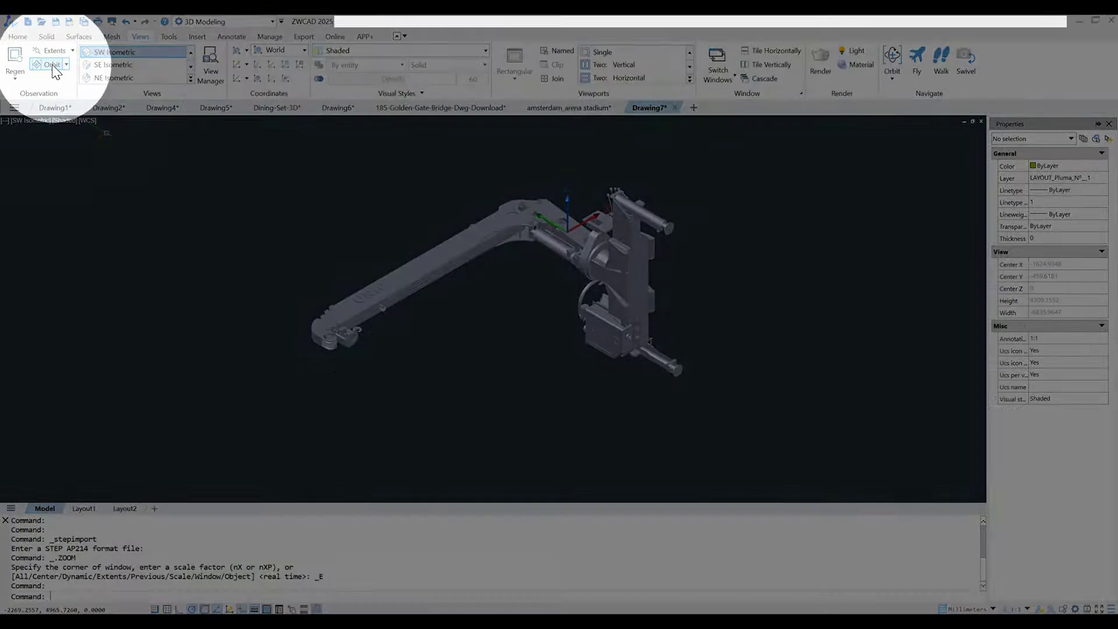
left_click_drag(252, 269, 548, 308)
scroll(549, 308, "up", 3)
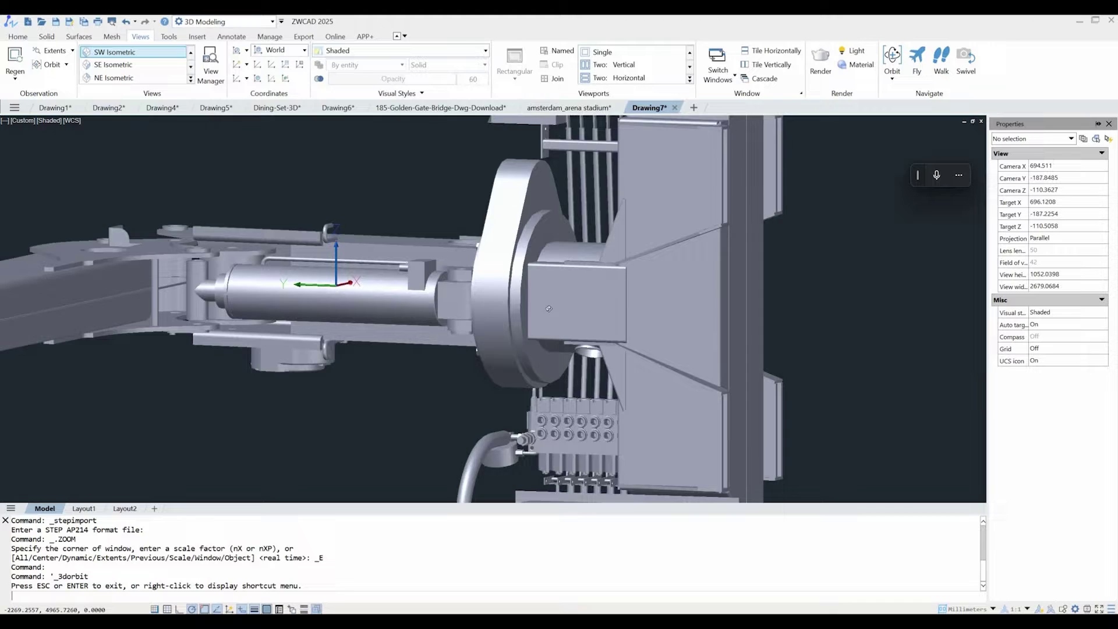
left_click_drag(276, 387, 159, 428)
scroll(392, 402, "down", 5)
left_click_drag(391, 402, 57, 457)
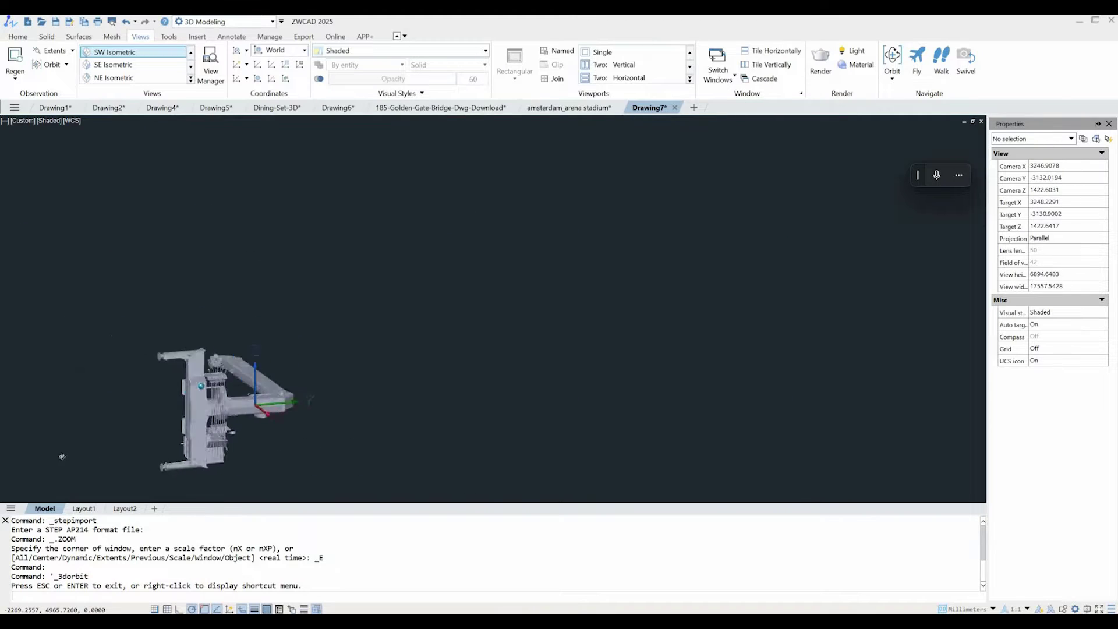
scroll(57, 457, "up", 5)
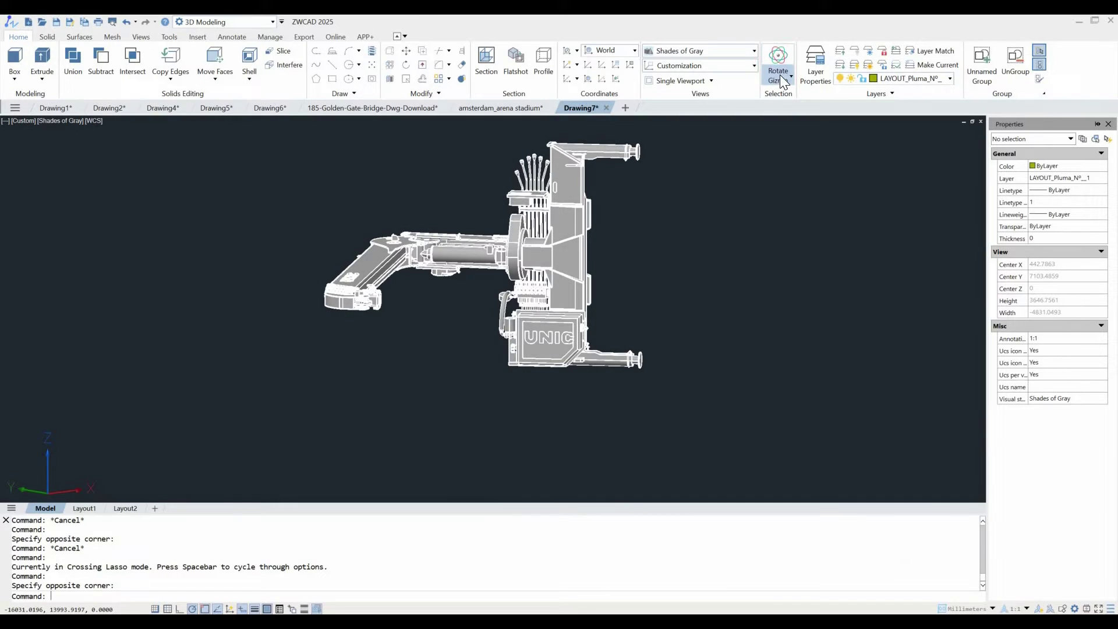
Step: Set the selection gizmo to Scale Gizmo and select the whole crane block
left_click(780, 74)
left_click(794, 188)
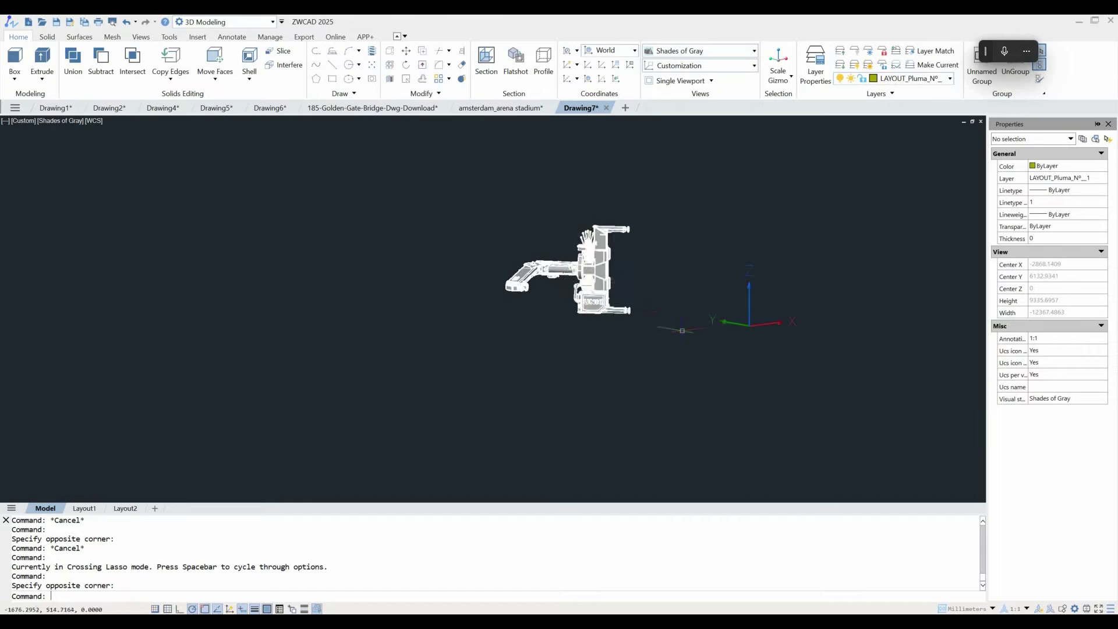
left_click_drag(477, 209, 641, 303)
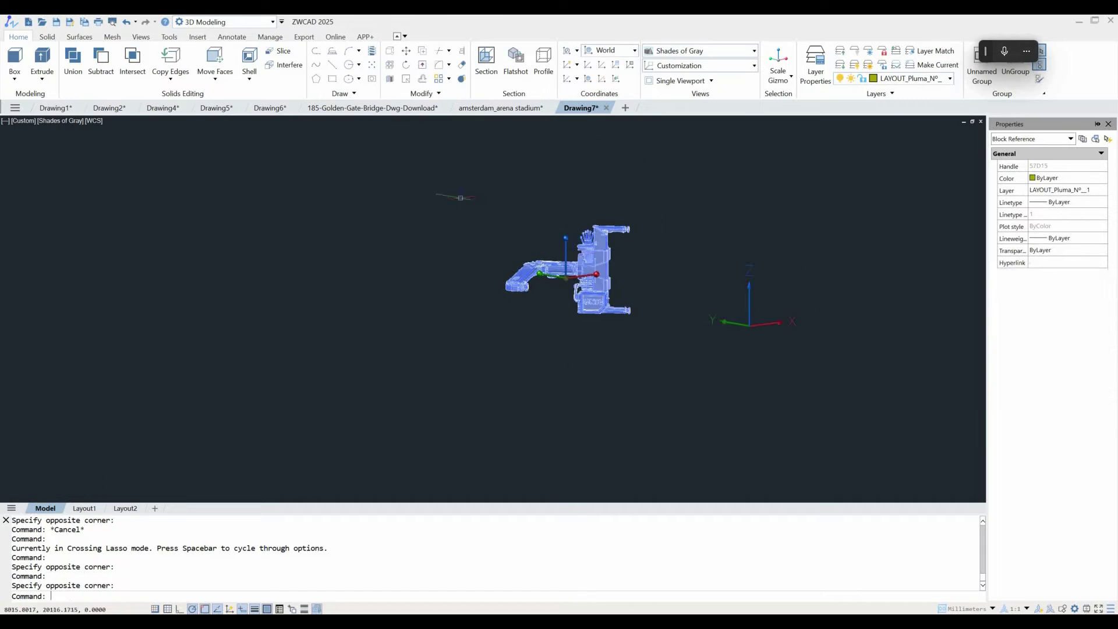
left_click(566, 278)
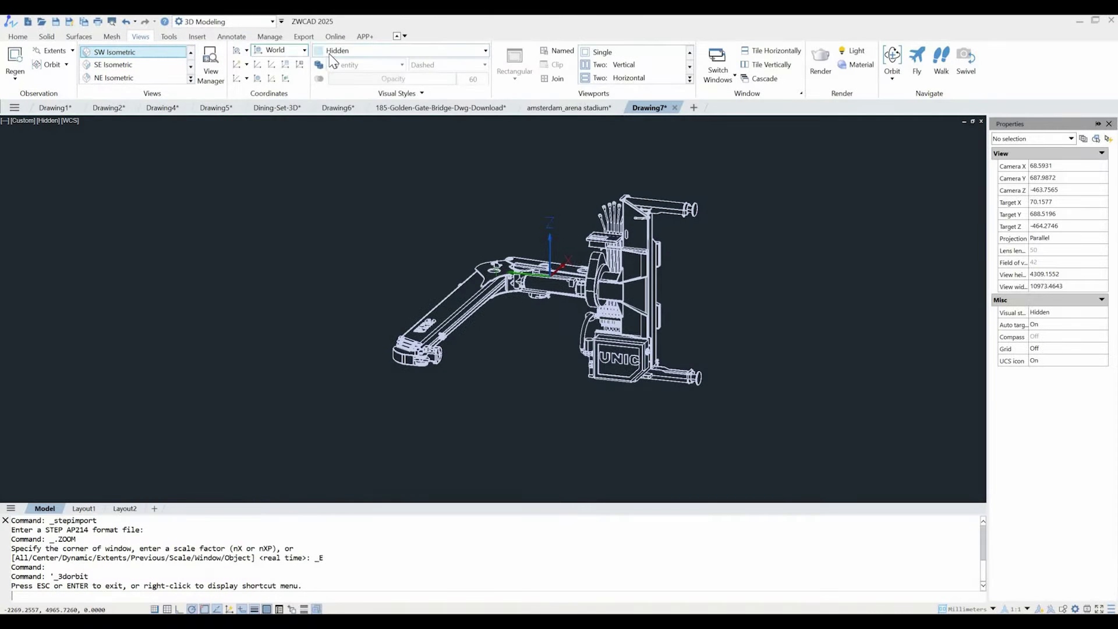
Step: Compare the crane model in the Conceptual, Realistic, Shaded and Shaded with Edges visual styles, ending with Shades of Gray
left_click(331, 53)
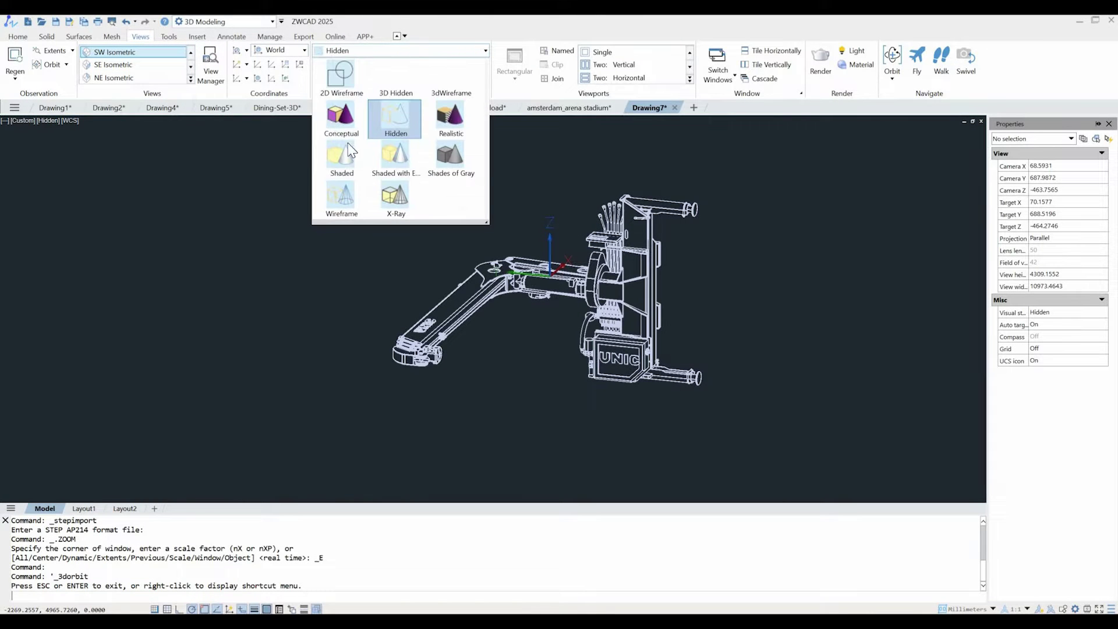
left_click(329, 117)
left_click(441, 118)
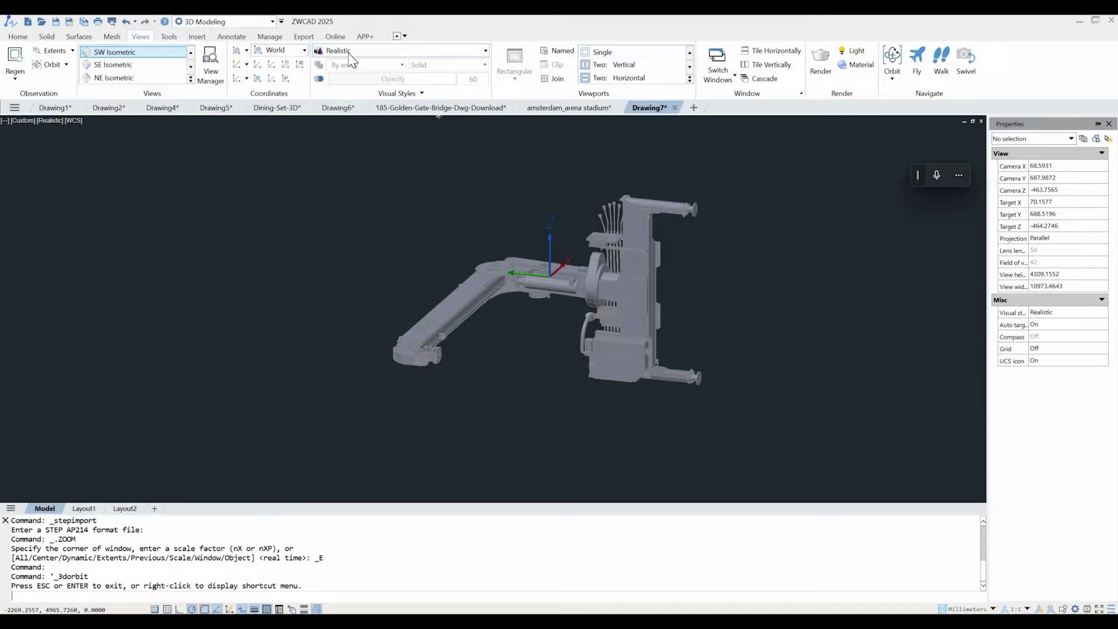
left_click(330, 54)
left_click(342, 157)
scroll(519, 246, "up", 2)
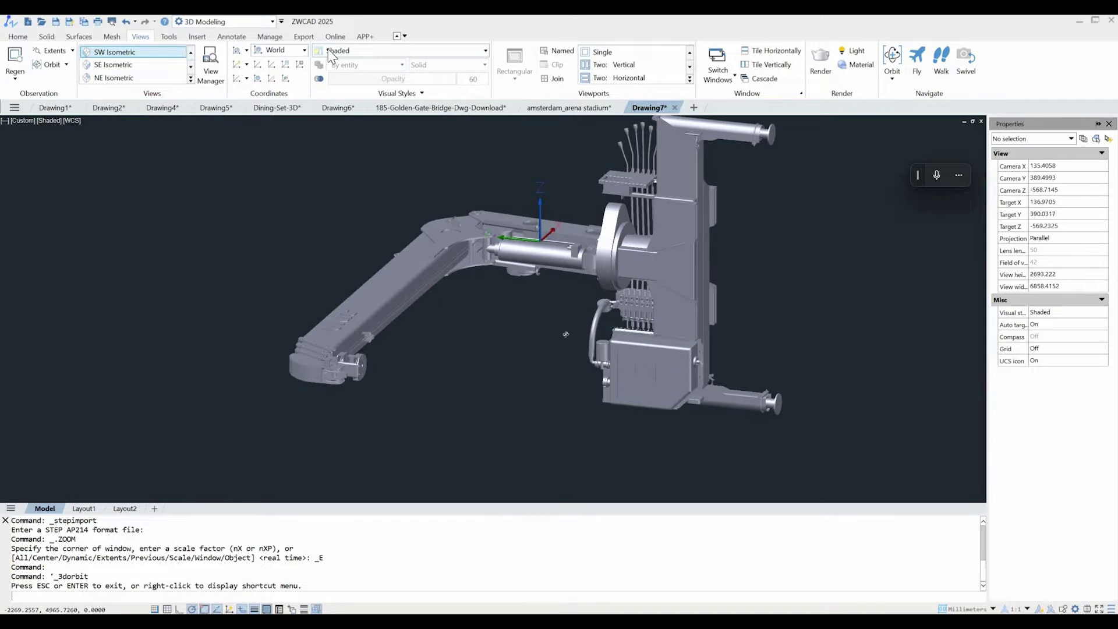
left_click(330, 54)
left_click(392, 161)
left_click(330, 54)
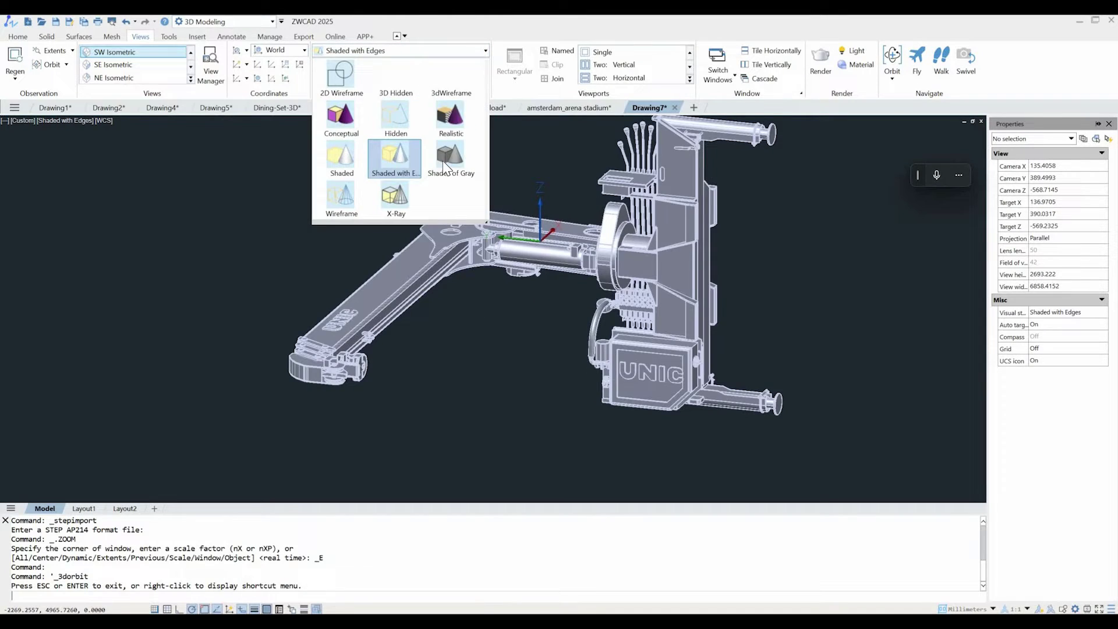
left_click(449, 159)
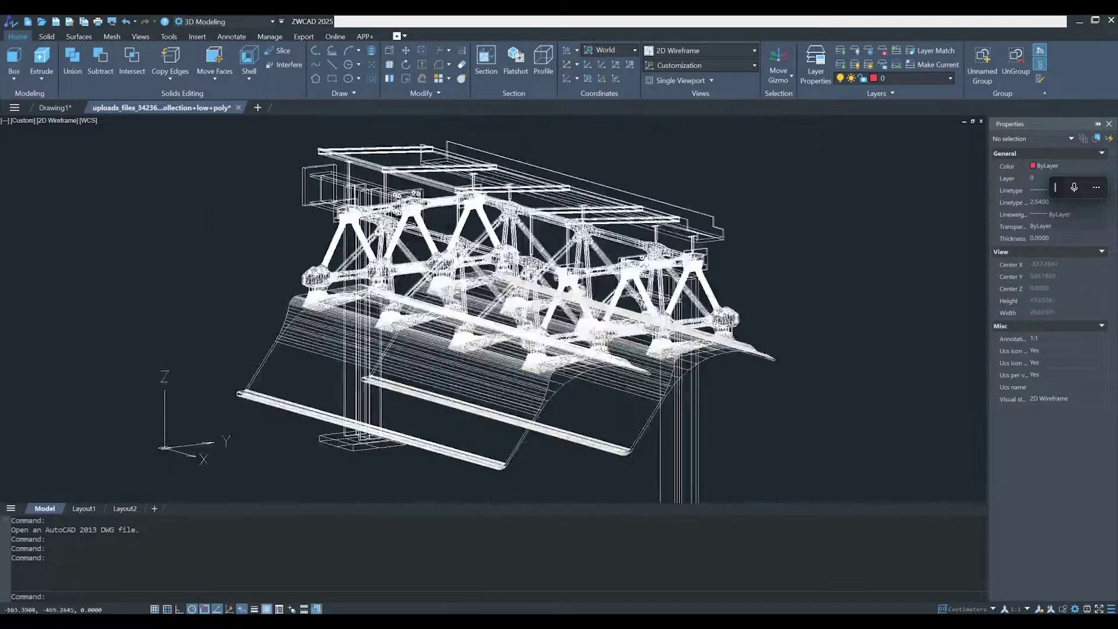
Step: Orbit the wireframe truss structure in 3D and examine its joints, beams and supports close up and as a whole
scroll(670, 318, "up", 2)
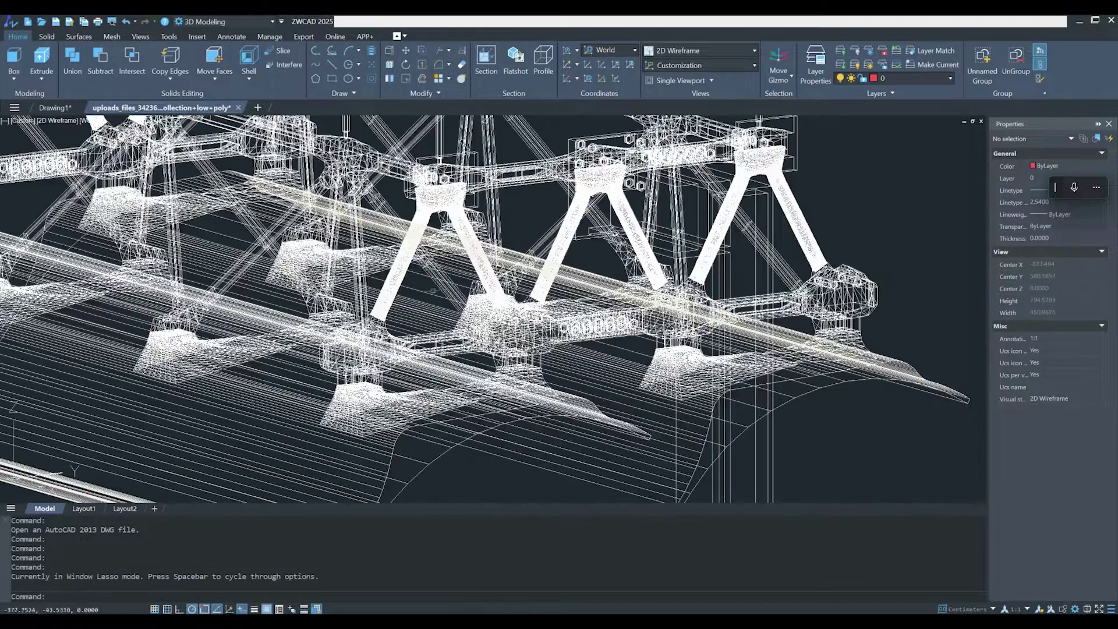
scroll(424, 262, "down", 3)
left_click(140, 37)
left_click(52, 64)
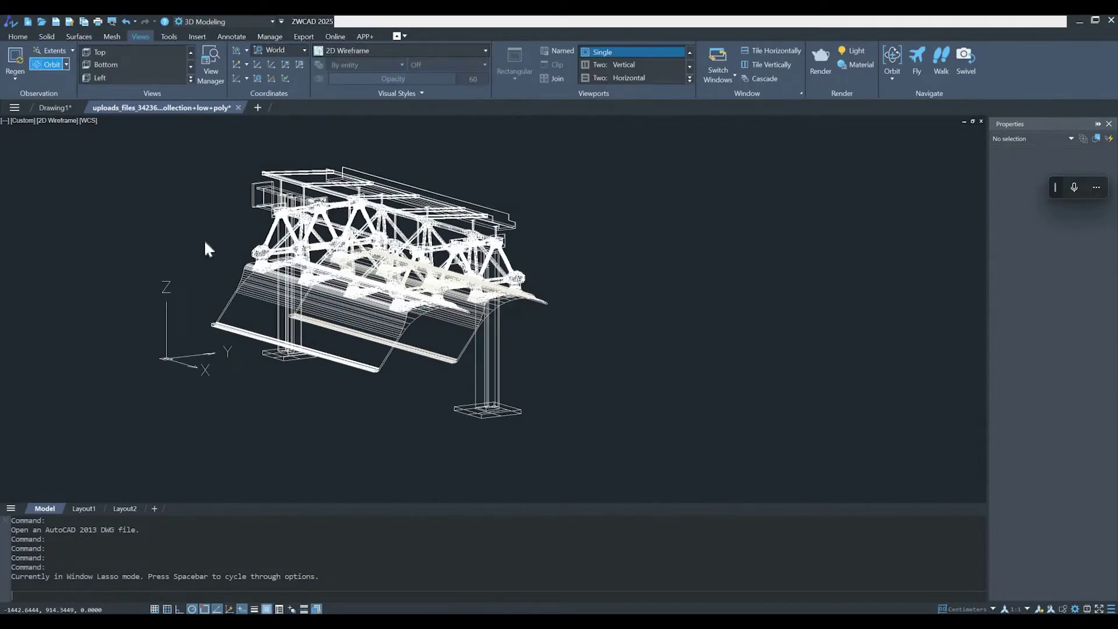
left_click_drag(205, 242, 324, 321)
scroll(274, 232, "up", 5)
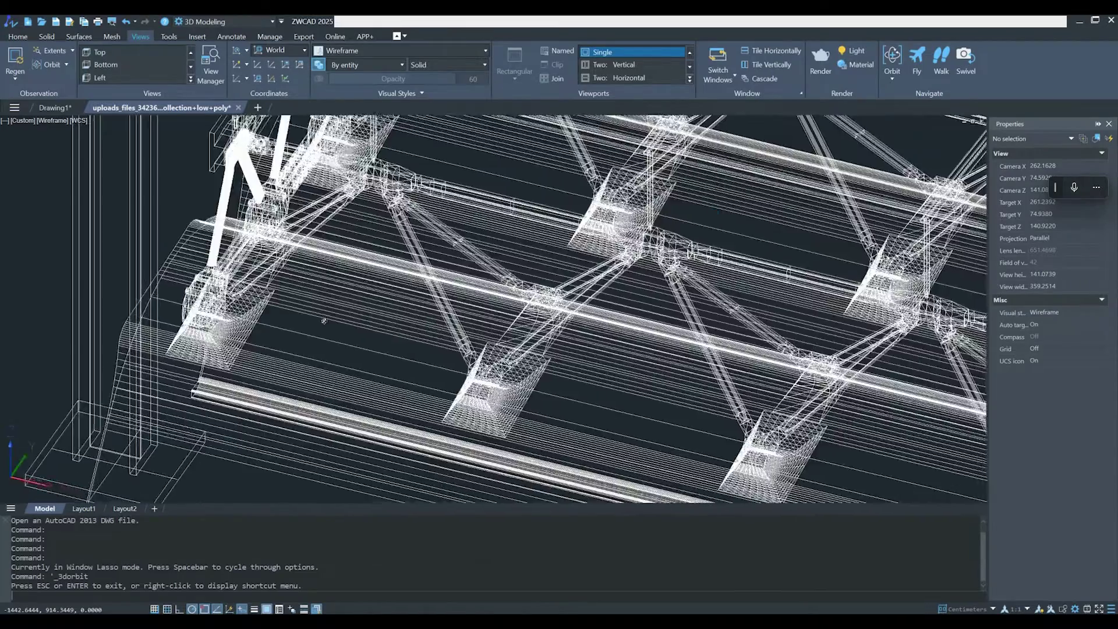
scroll(324, 321, "down", 6)
middle_click_drag(324, 321, 528, 253, "shift")
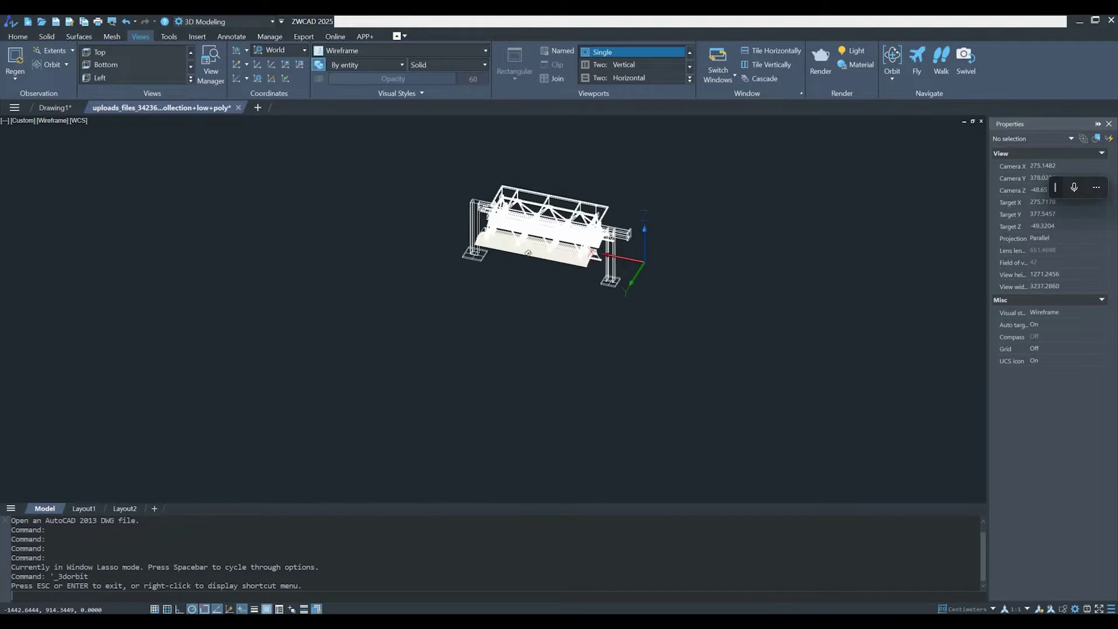
scroll(529, 252, "up", 4)
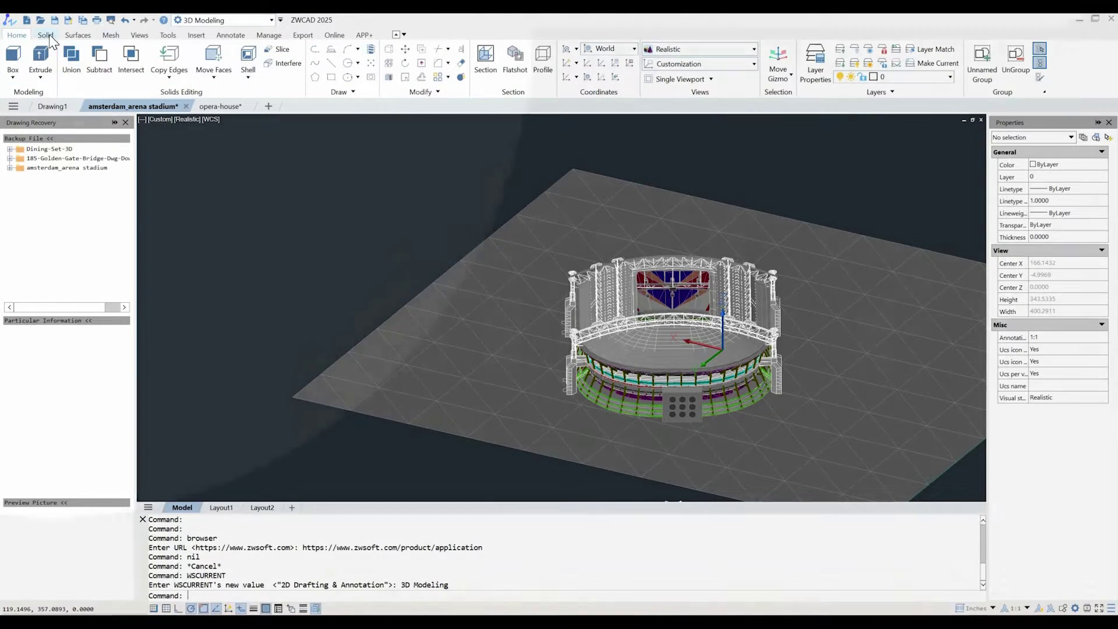
Step: Review the available solid, surface, mesh and view tools with the Amsterdam Arena stadium model open
left_click(47, 36)
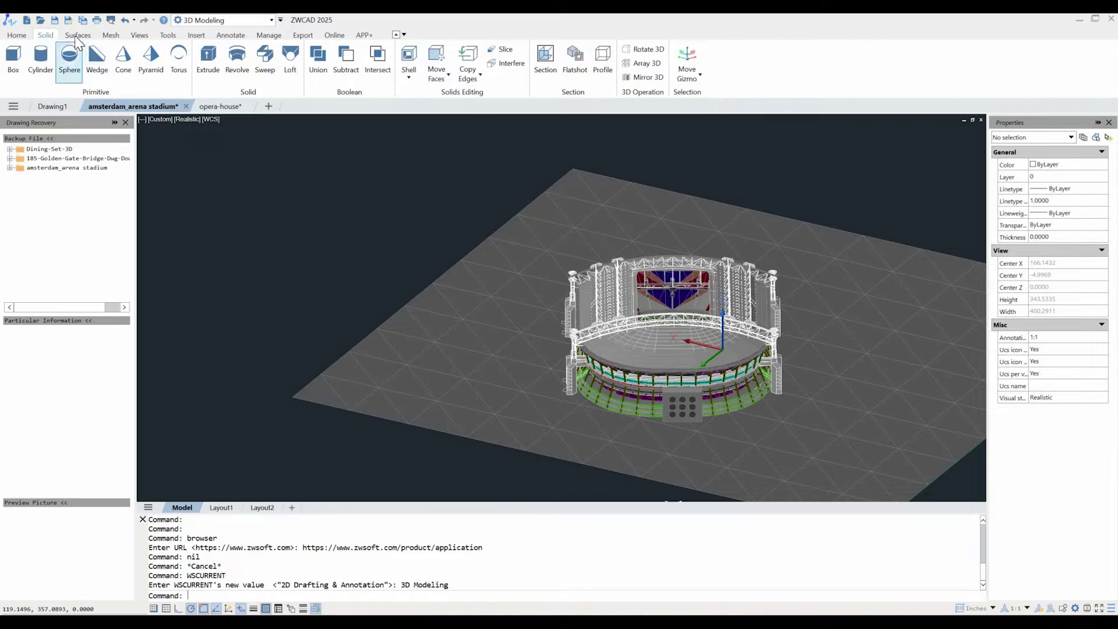
left_click(77, 35)
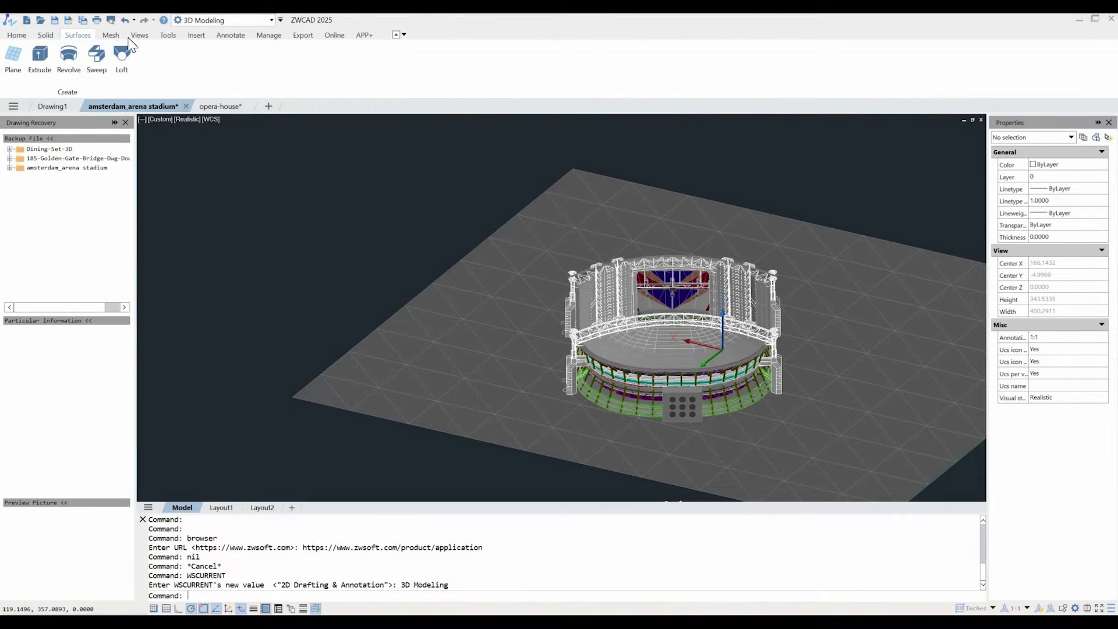
left_click(111, 36)
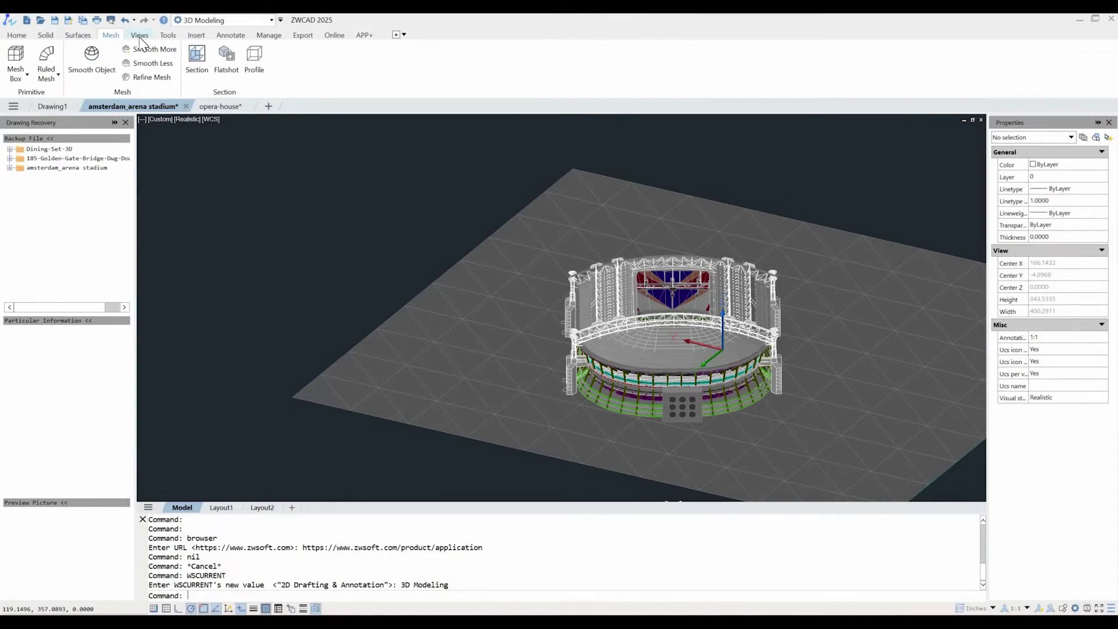
left_click(139, 37)
left_click(425, 53)
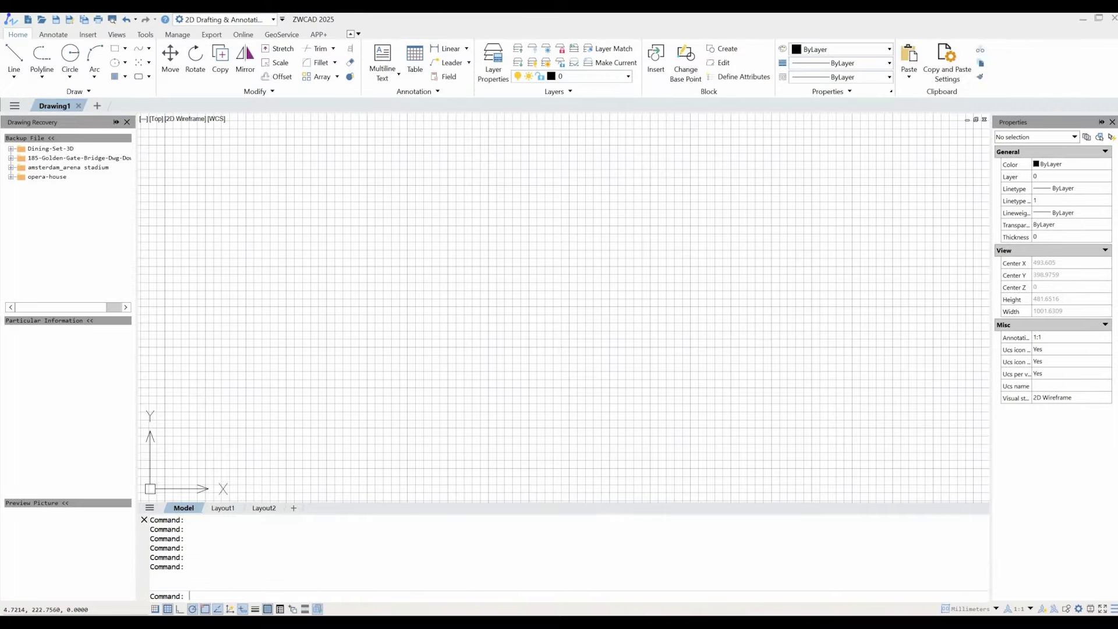
Step: Attach the topographic contour map image using full path, scale 1, rotation angle 0 and an insertion point specified on screen
type("imagea")
left_click(215, 574)
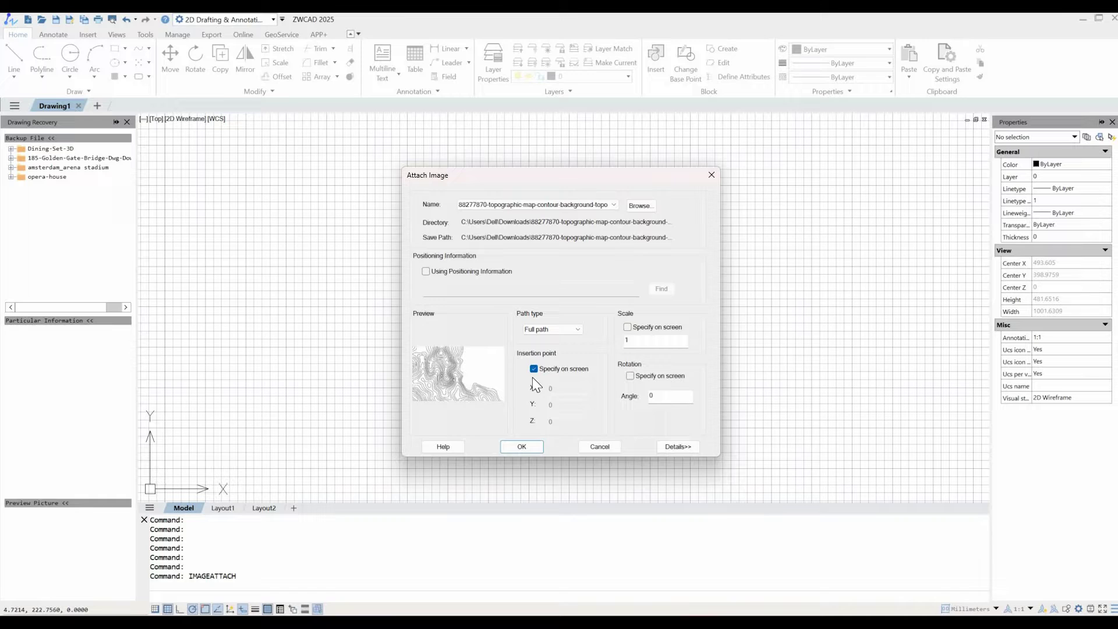
scroll(530, 289, "up", 3)
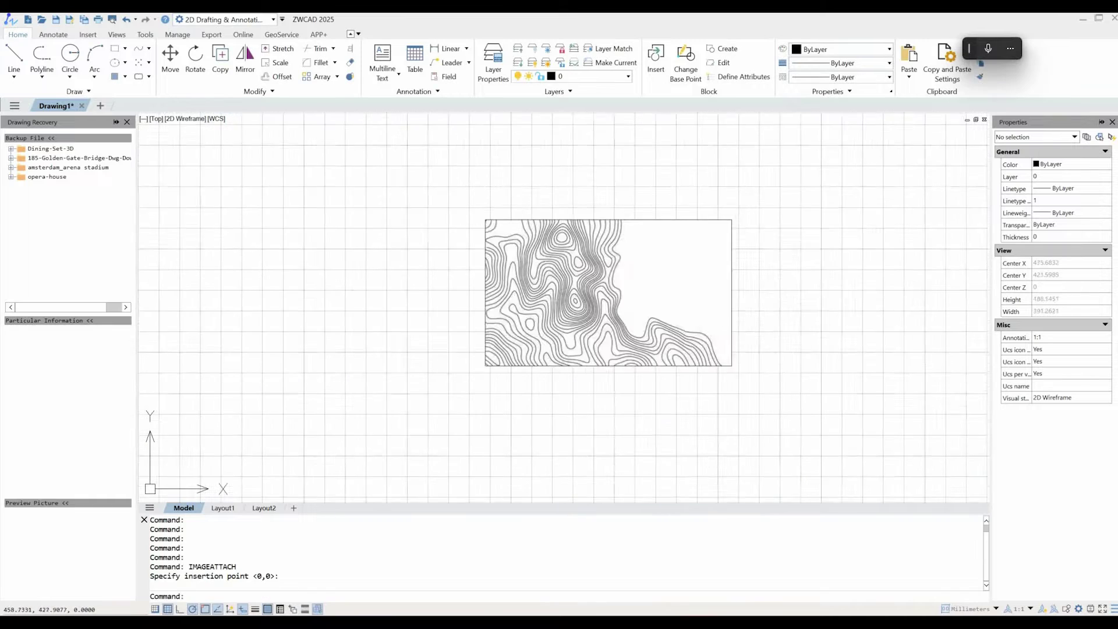
Step: Confirm the Contour vectorization configuration with center lines extraction, contour lines conversion, global threshold and white background
type("vect")
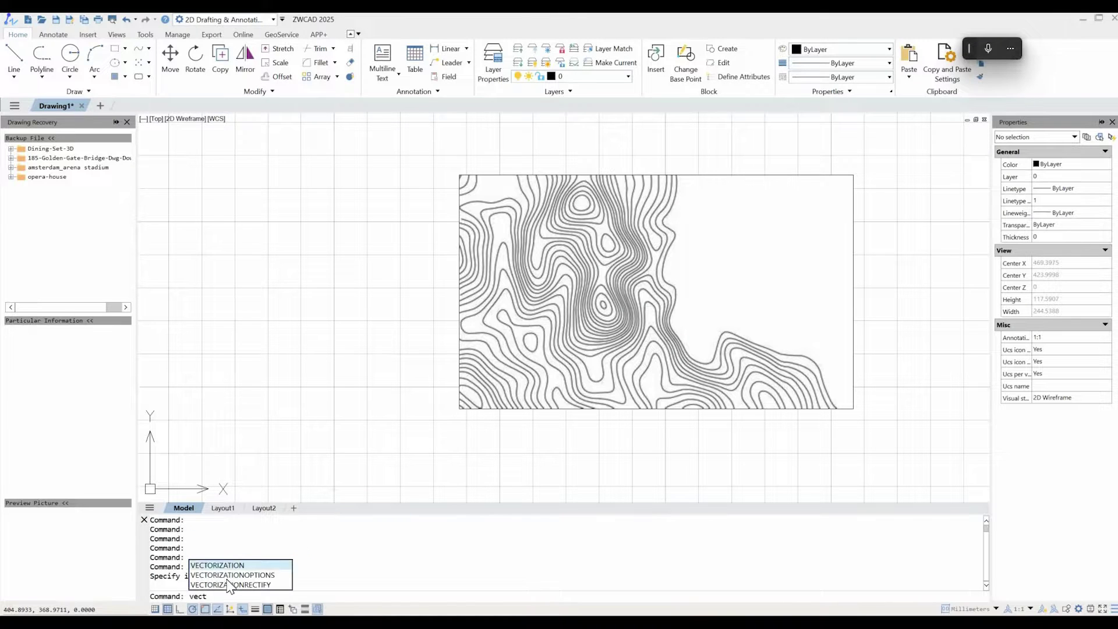
left_click(228, 576)
left_click(637, 352)
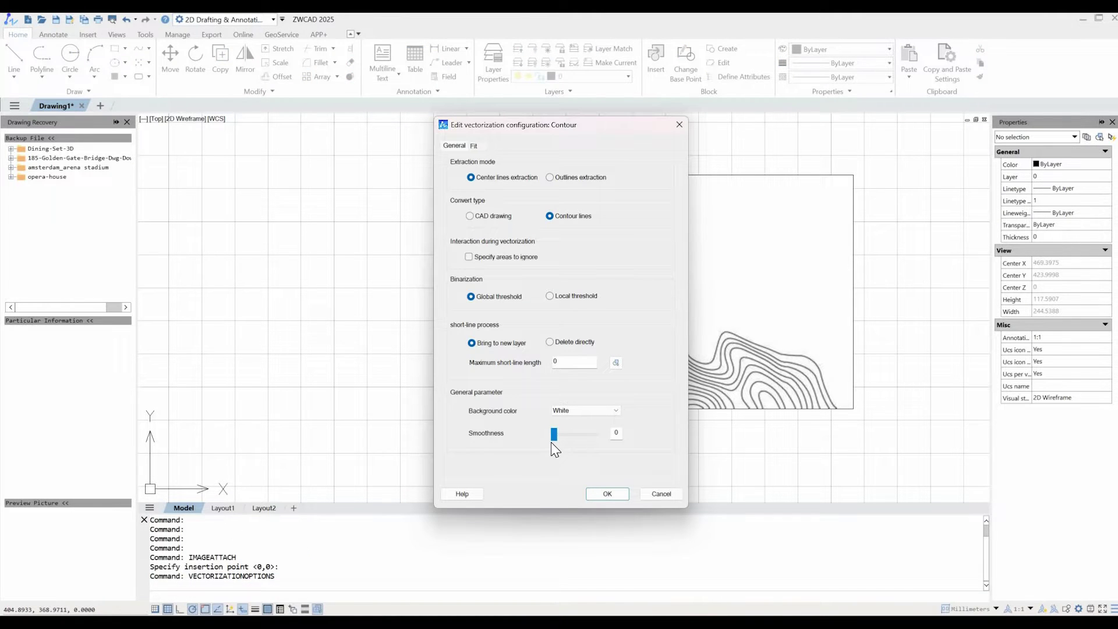
left_click(606, 494)
left_click(638, 400)
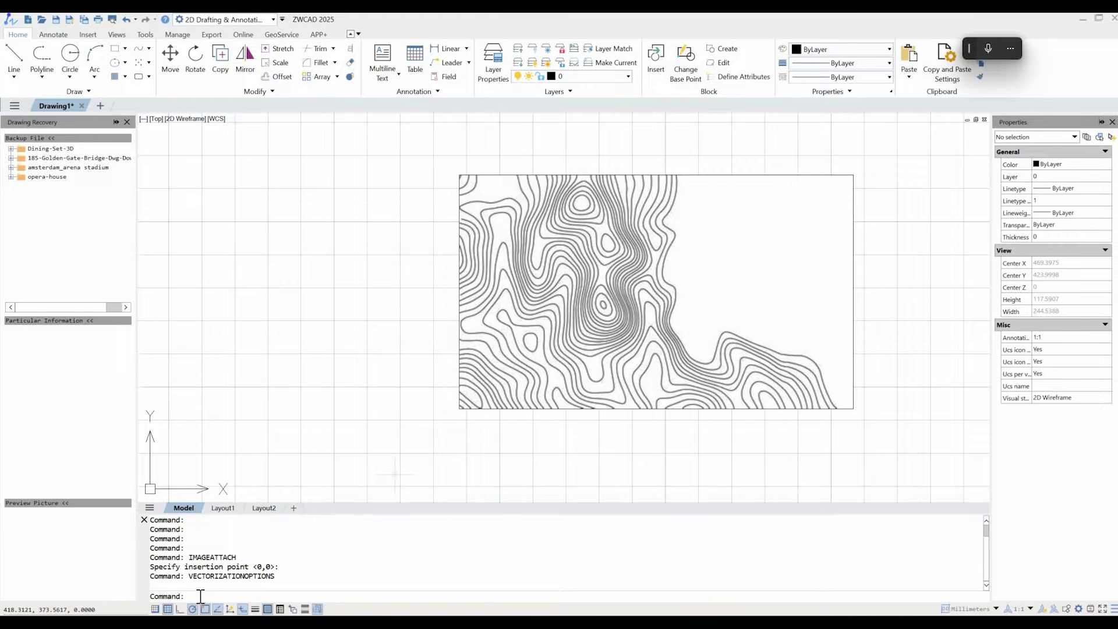
Step: Vectorize the attached topographic map image and inspect the extracted contour lines
type("vec")
left_click(242, 566)
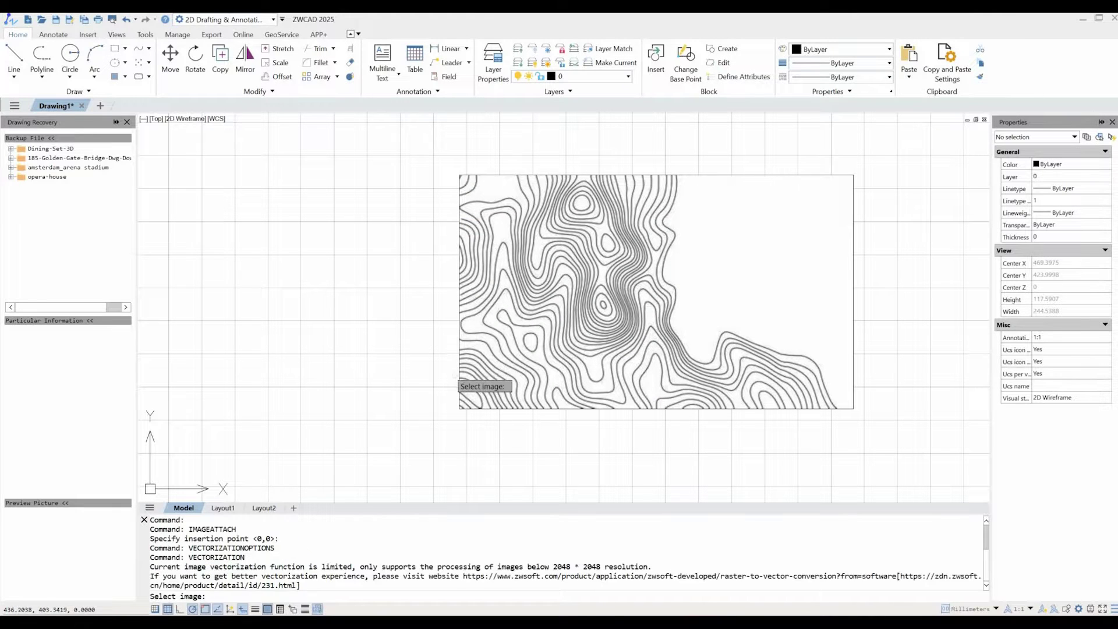
left_click(455, 375)
scroll(499, 353, "up", 5)
scroll(735, 233, "up", 7)
scroll(608, 320, "down", 13)
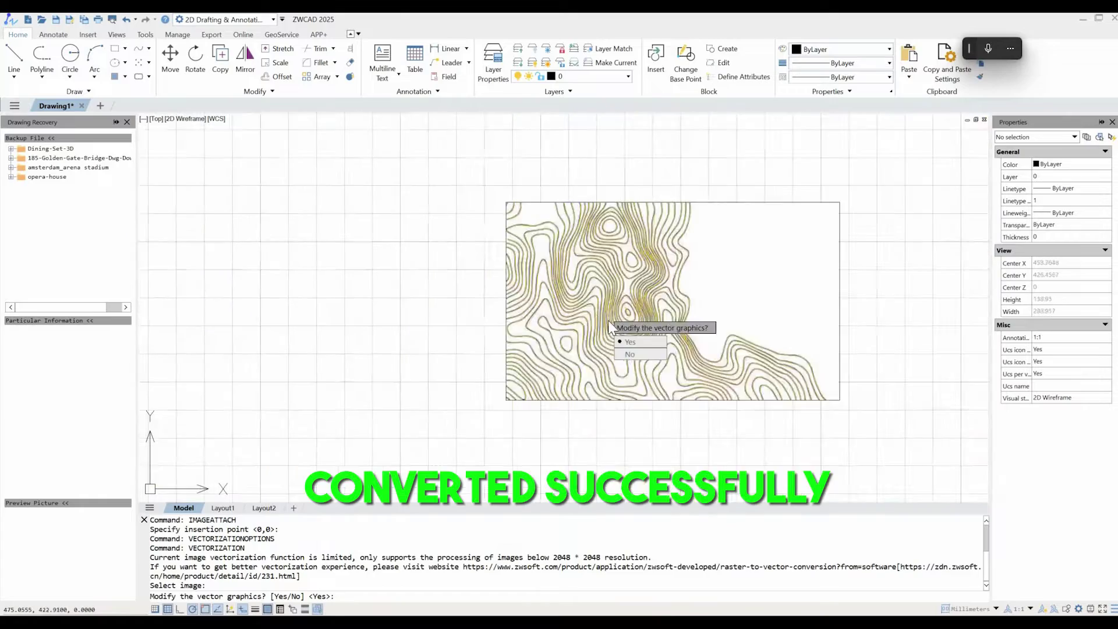
Step: Choose to modify the vector graphics and merge directional edges among the dense contour lines near the middle of the map
scroll(609, 322, "down", 4)
scroll(588, 301, "up", 11)
left_click(616, 309)
scroll(603, 319, "down", 6)
scroll(653, 379, "up", 6)
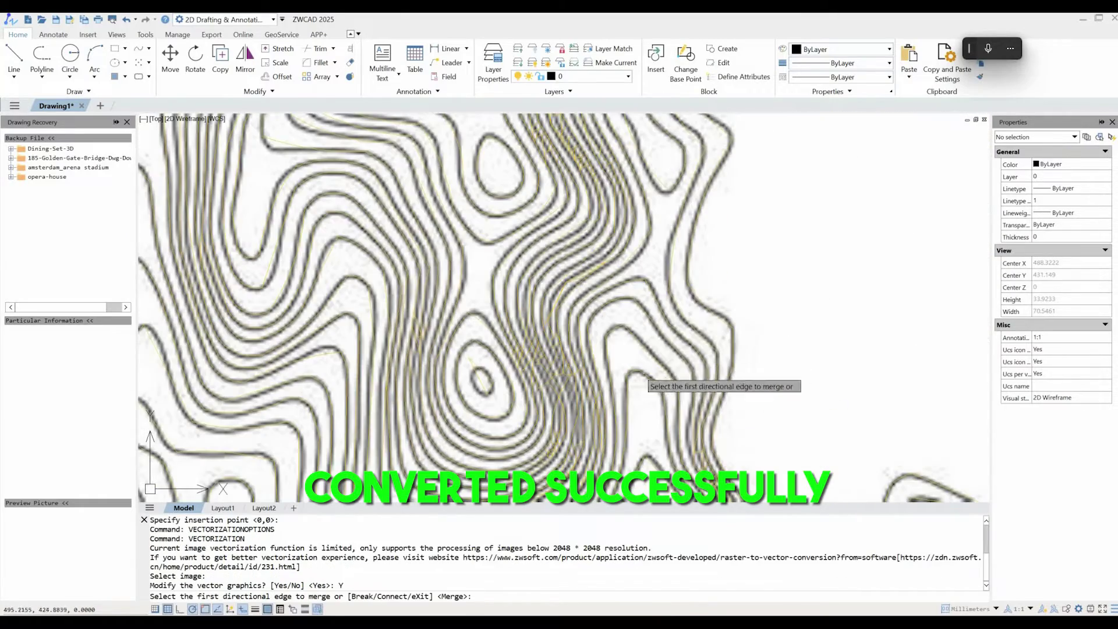
scroll(577, 382, "up", 4)
left_click(594, 305)
left_click(596, 300)
left_click(602, 325)
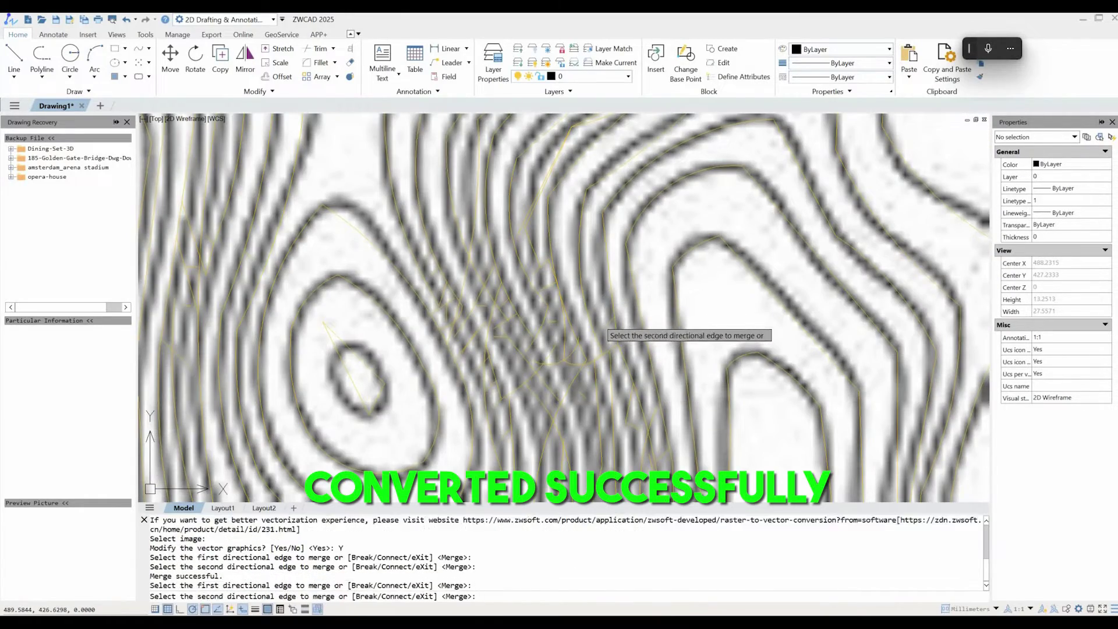
scroll(606, 332, "down", 5)
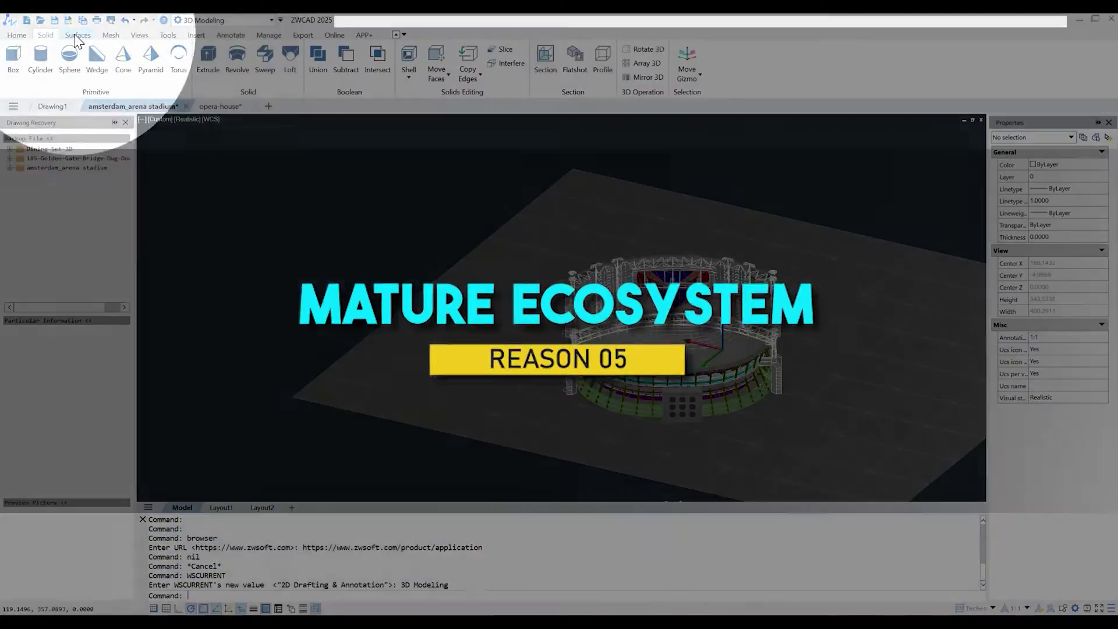
Step: Review the surface, mesh and view tools for the stadium model and choose the 2D Wireframe visual style
left_click(76, 35)
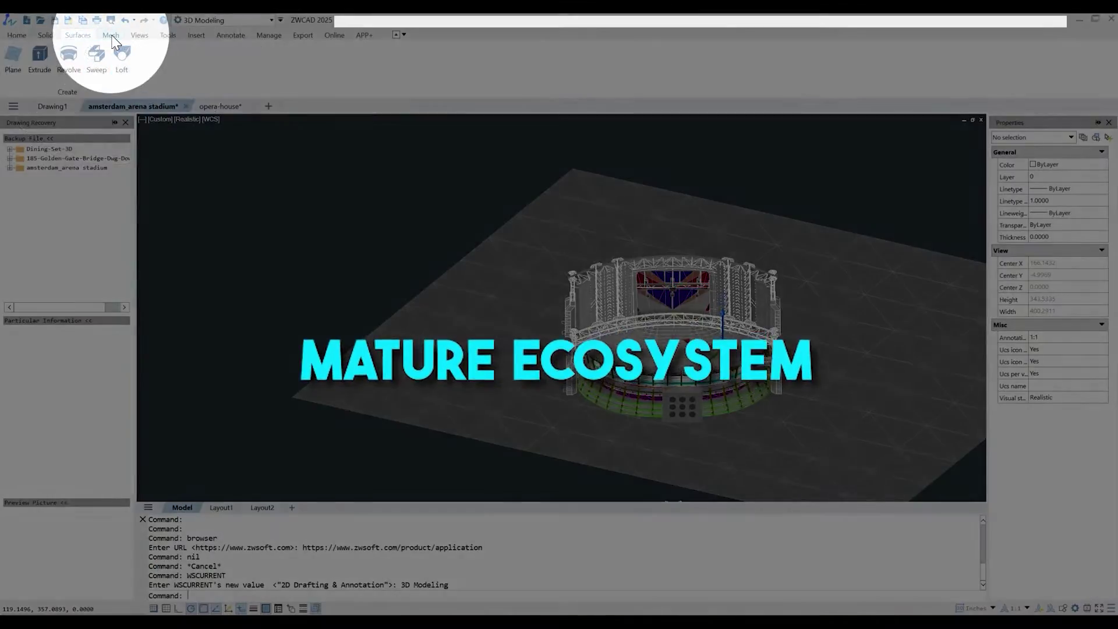
left_click(112, 37)
left_click(139, 36)
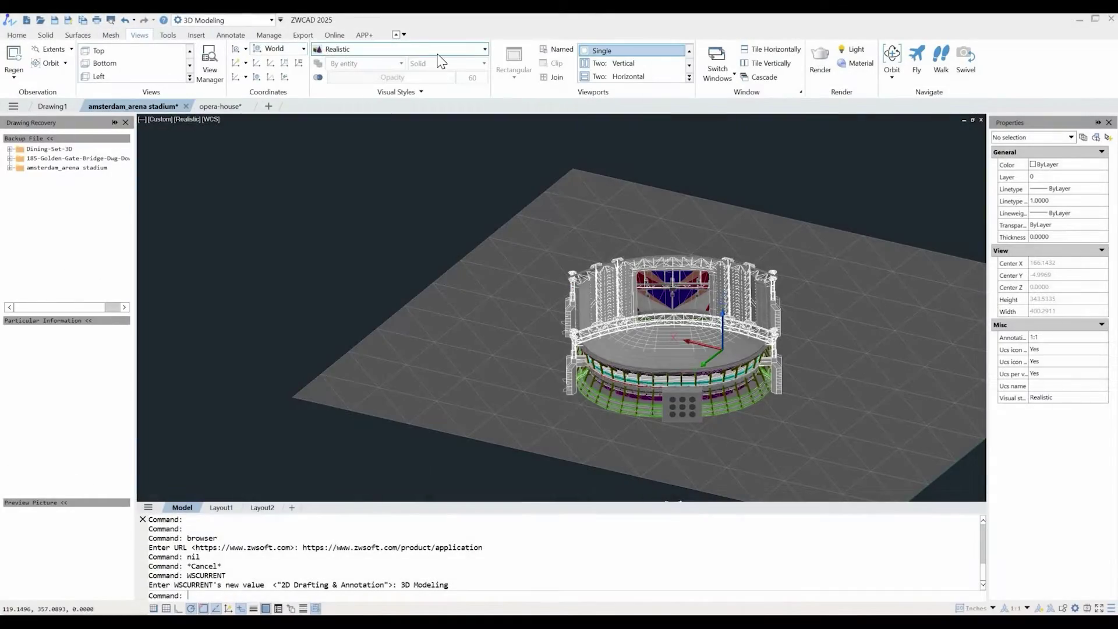
left_click(442, 50)
scroll(466, 146, "up", 3)
left_click(342, 92)
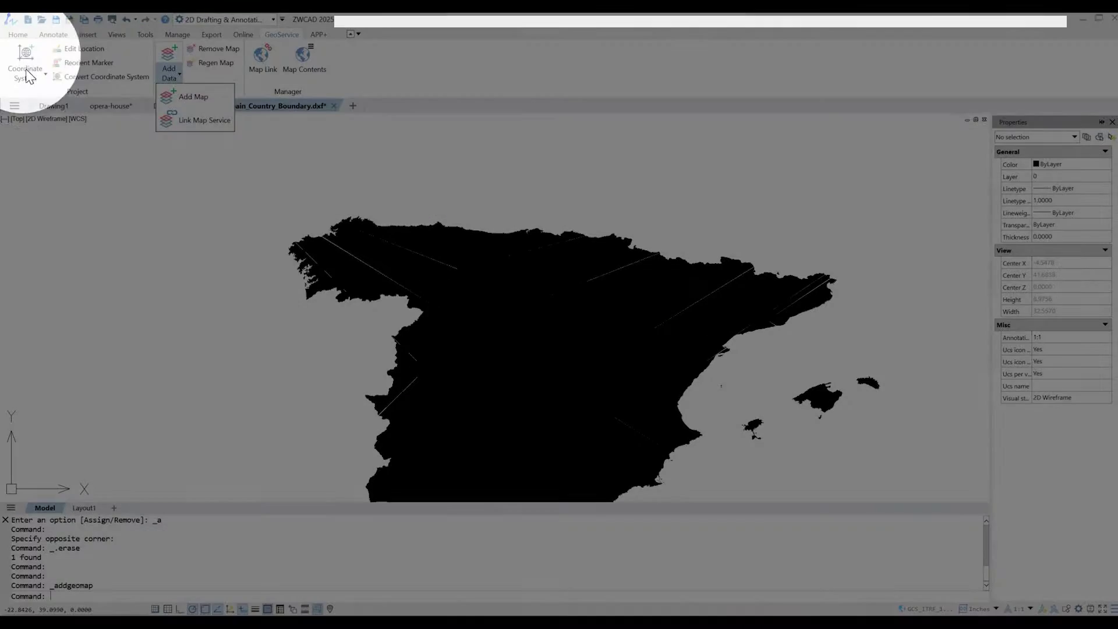
Step: Open the coordinate system tool for the Spain country boundary drawing
left_click(27, 73)
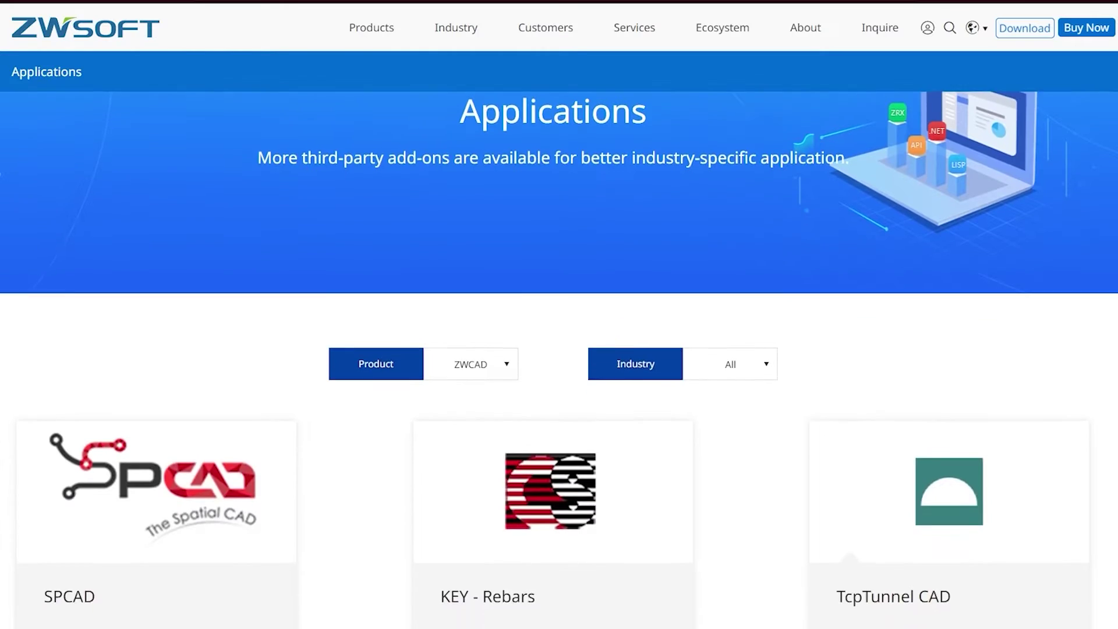
Step: Switch to the ZWSOFT Applications web page and browse the third-party add-ons for ZWCAD across all industries
scroll(560, 350, "down", 8)
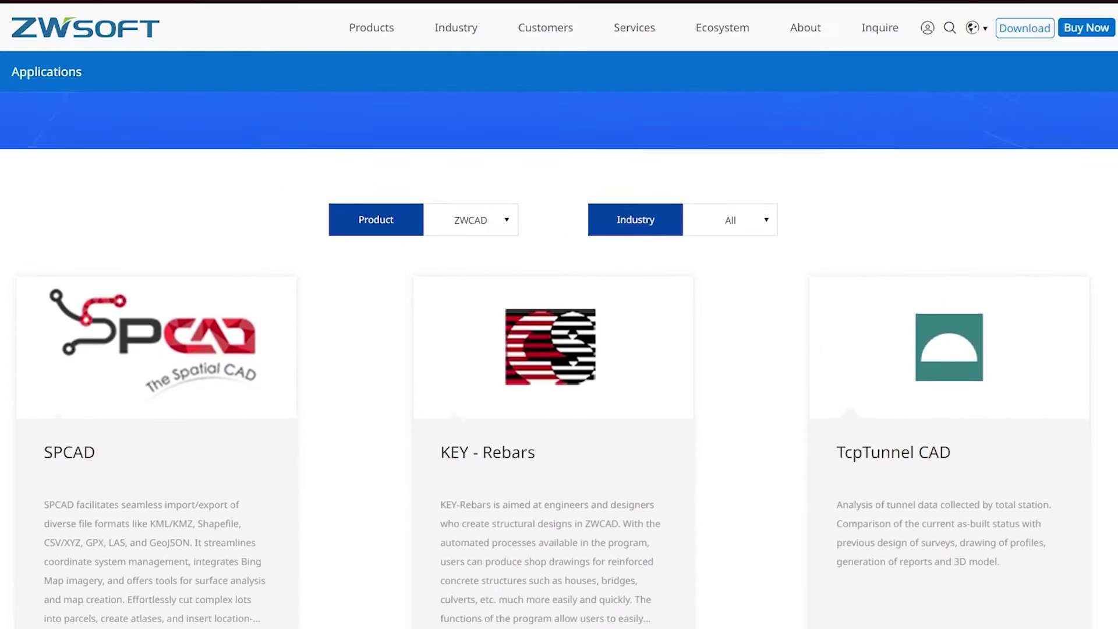
scroll(559, 349, "down", 10)
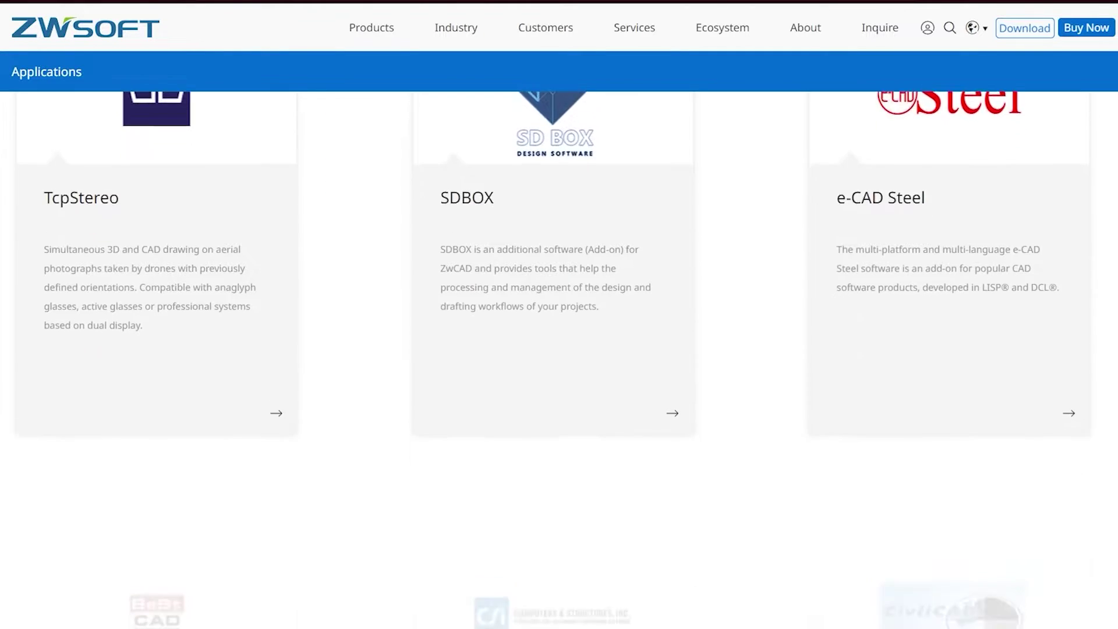
scroll(559, 350, "down", 12)
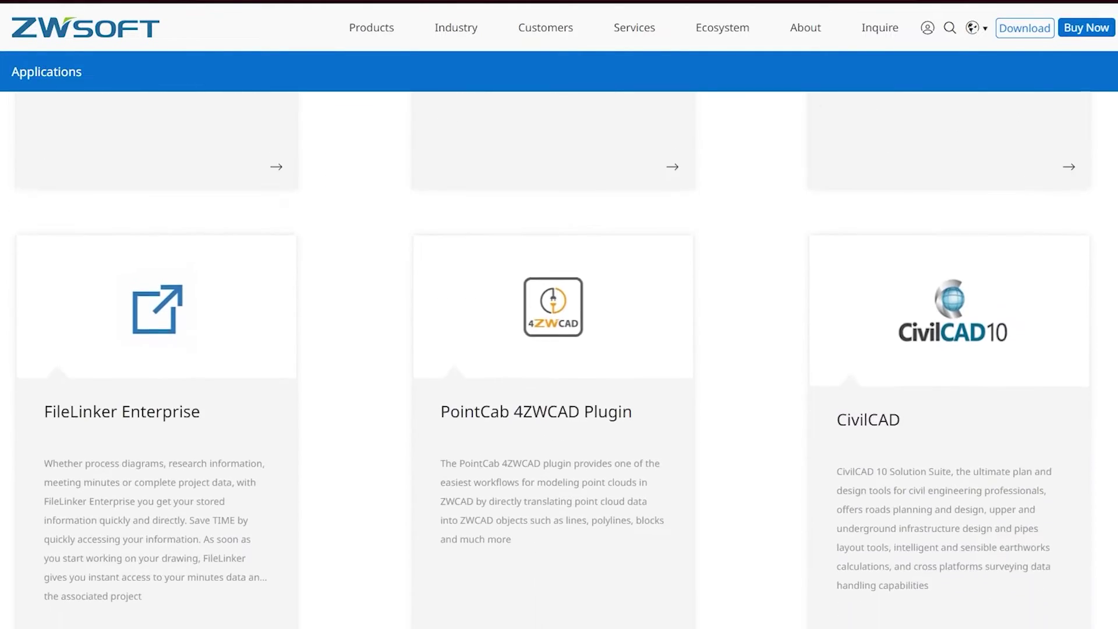
scroll(559, 349, "down", 10)
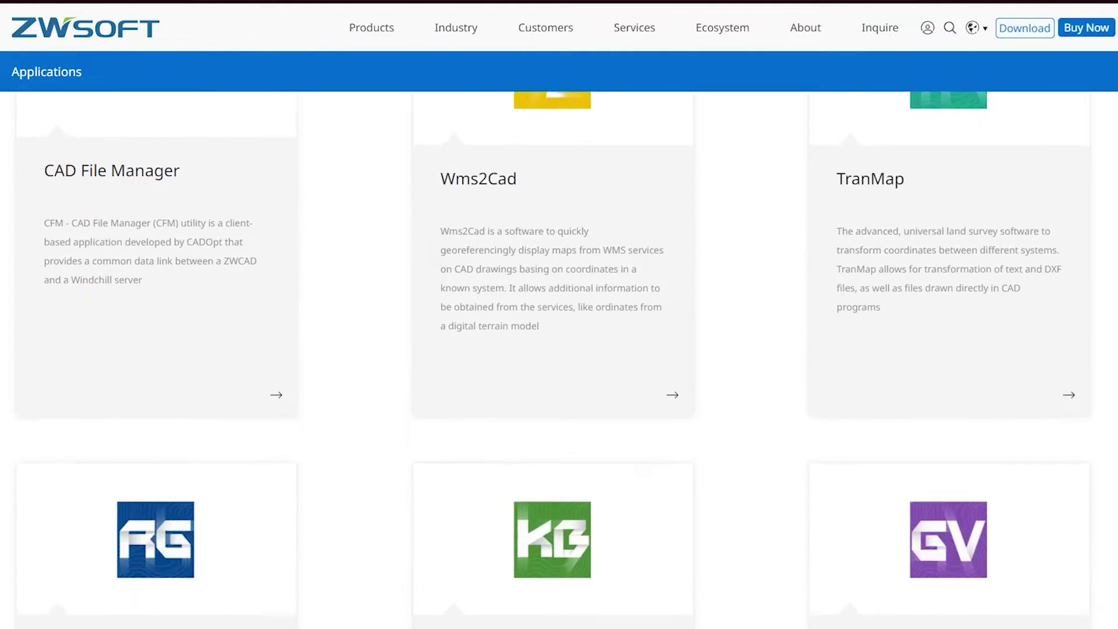
Step: Look through the further add-on entries on the ZWSOFT Applications page, past CAD File Manager, KetcauSoft and A+ Software
scroll(560, 349, "down", 3)
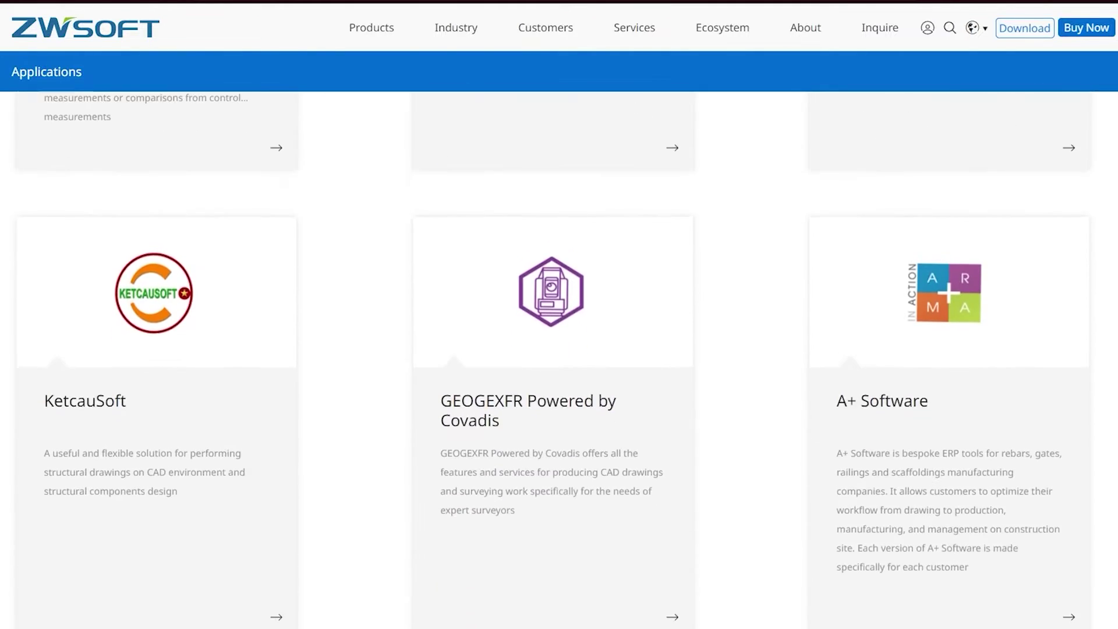
scroll(559, 349, "down", 10)
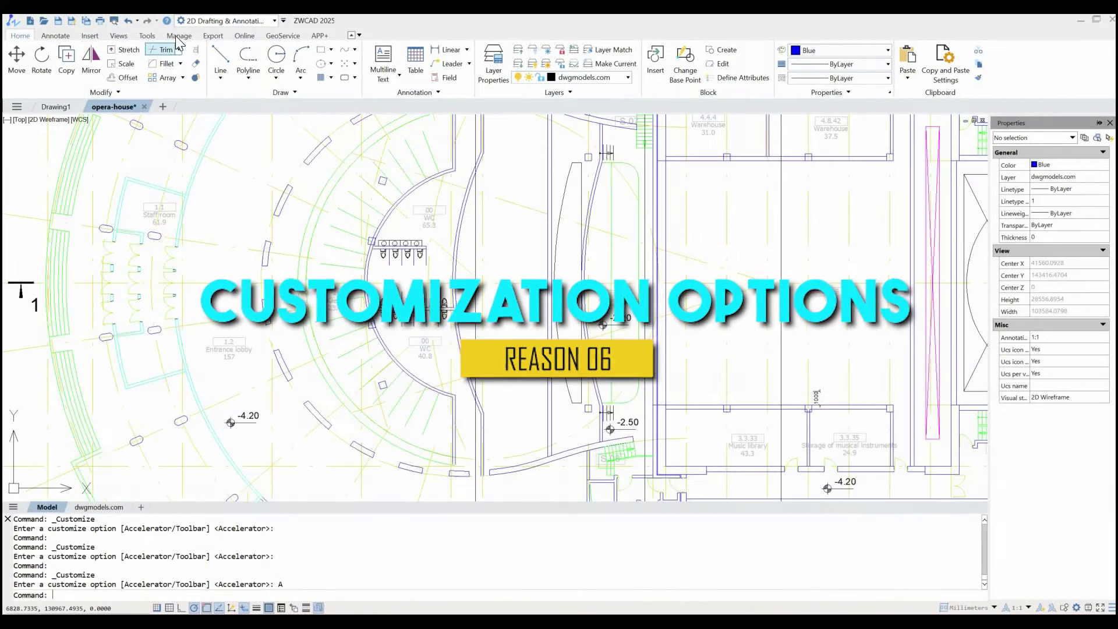
Step: Switch to the opera-house drawing in ZWCAD and undock the Modify and Draw ribbon panels so they float over opposite sides of the drawing
left_click_drag(65, 94, 80, 233)
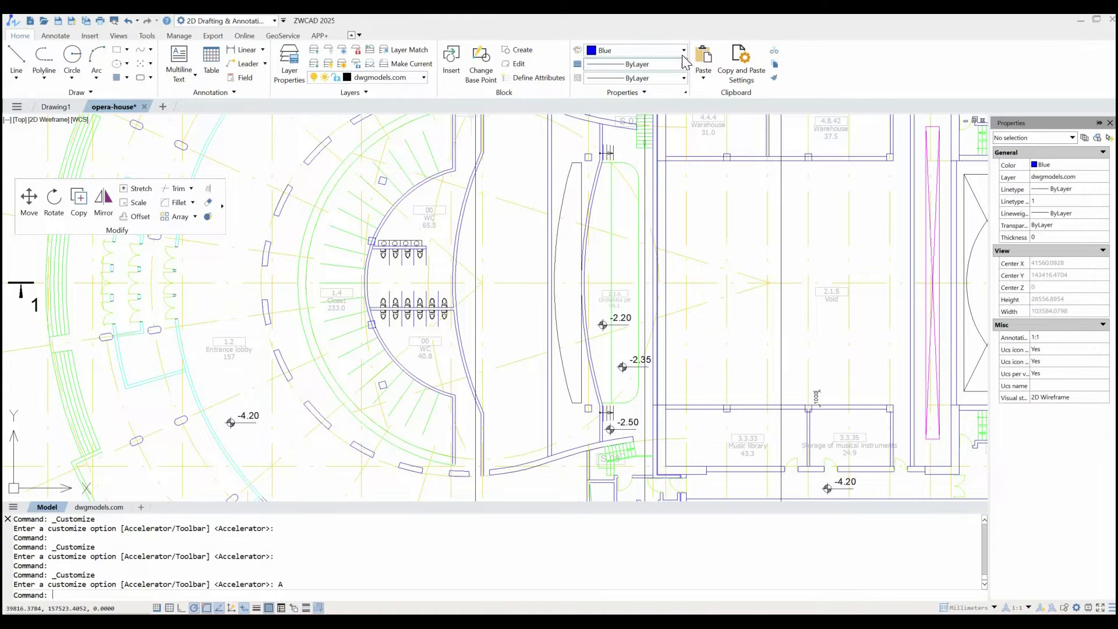
mouse_move(152, 89)
left_mouse_down()
mouse_move(581, 190)
mouse_move(936, 188)
left_mouse_up()
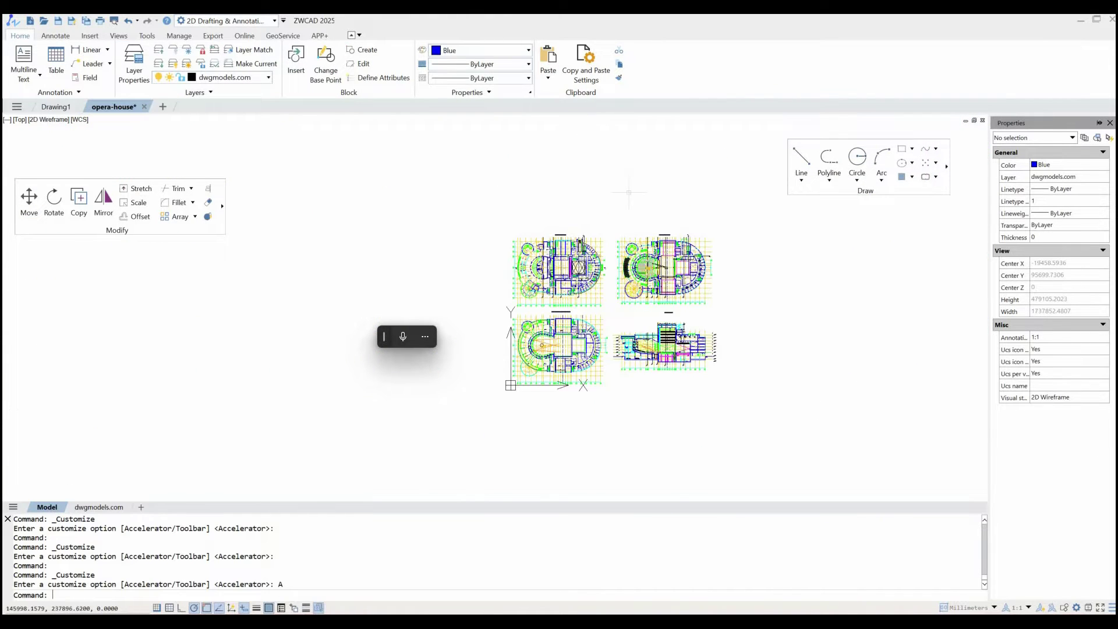
scroll(664, 219, "up", 3)
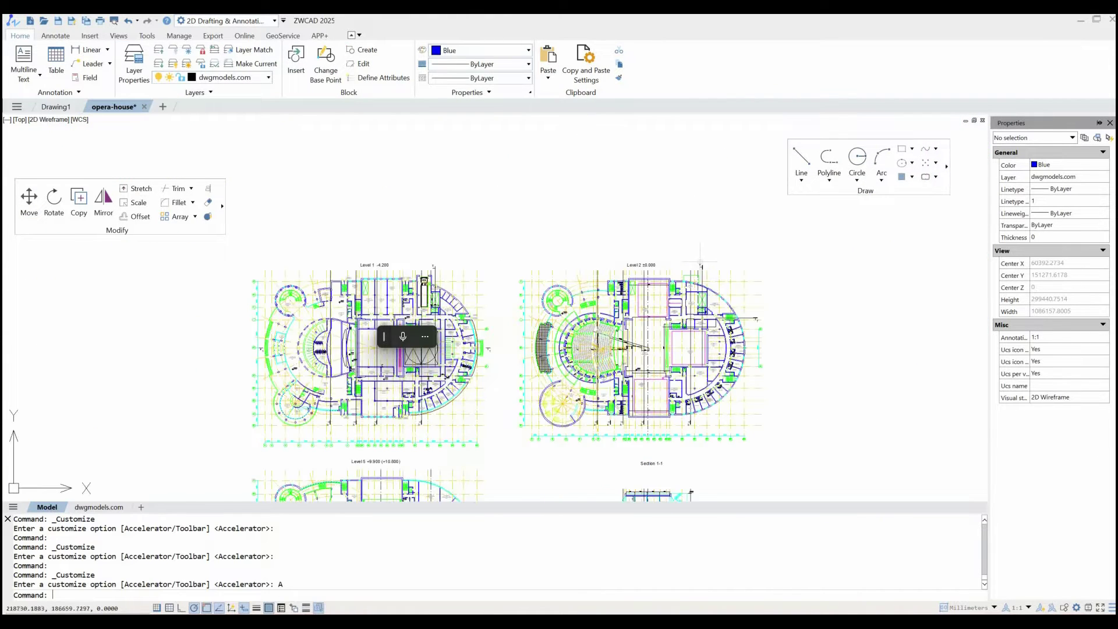
scroll(719, 256, "down", 5)
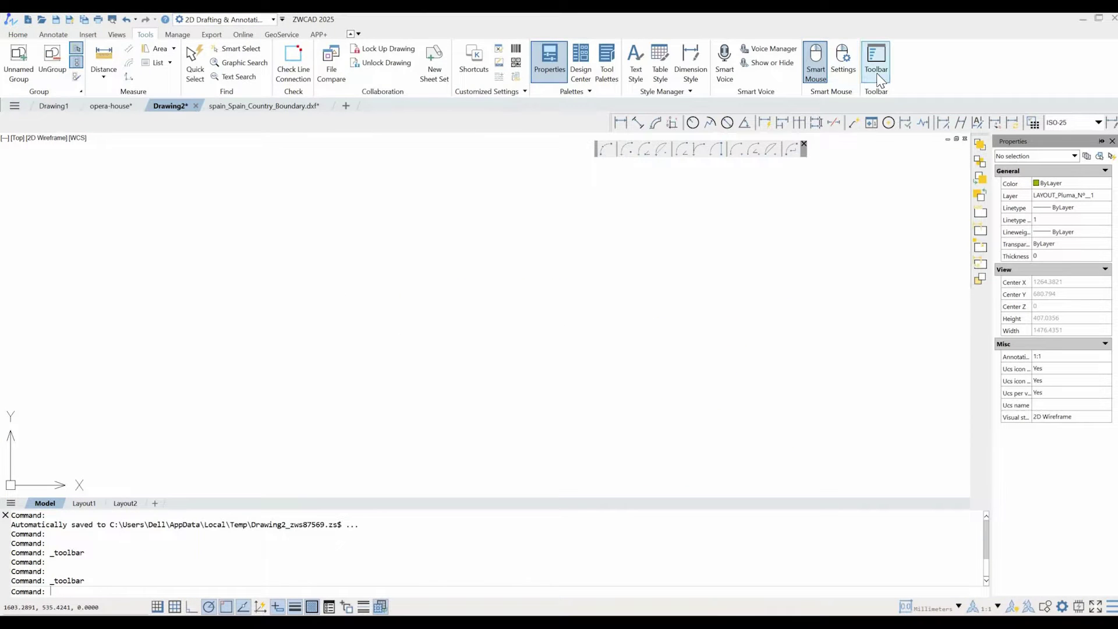
Step: In Drawing2, show the Draw and Inquiry toolbars and place the Inquiry toolbar just below the floating Arc toolbar
left_click(877, 64)
left_click(554, 234)
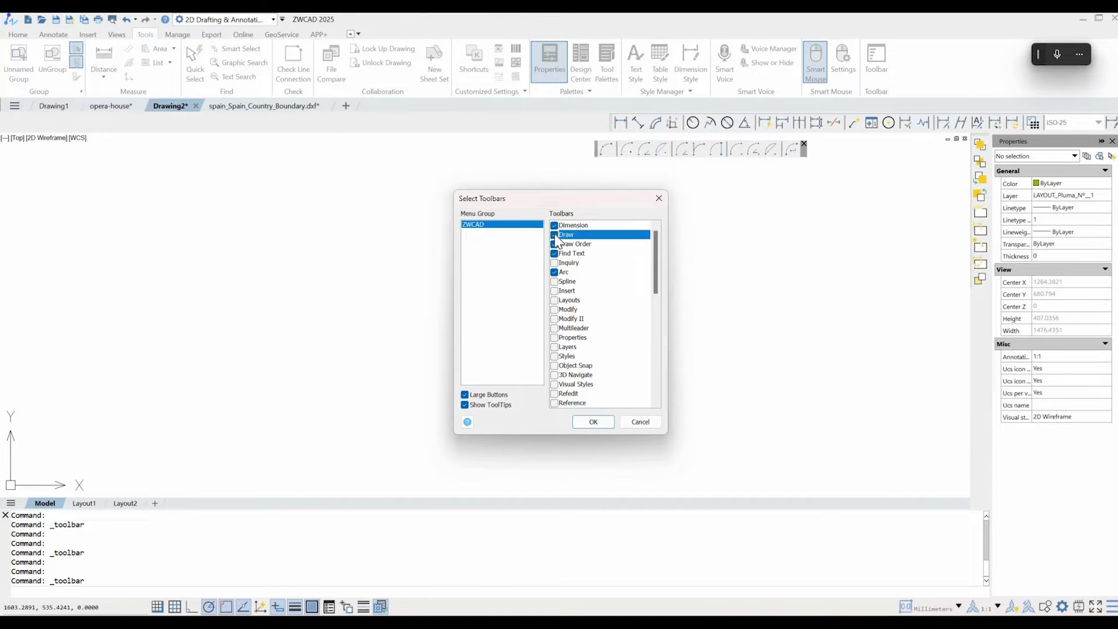
left_click(555, 243)
left_click(556, 262)
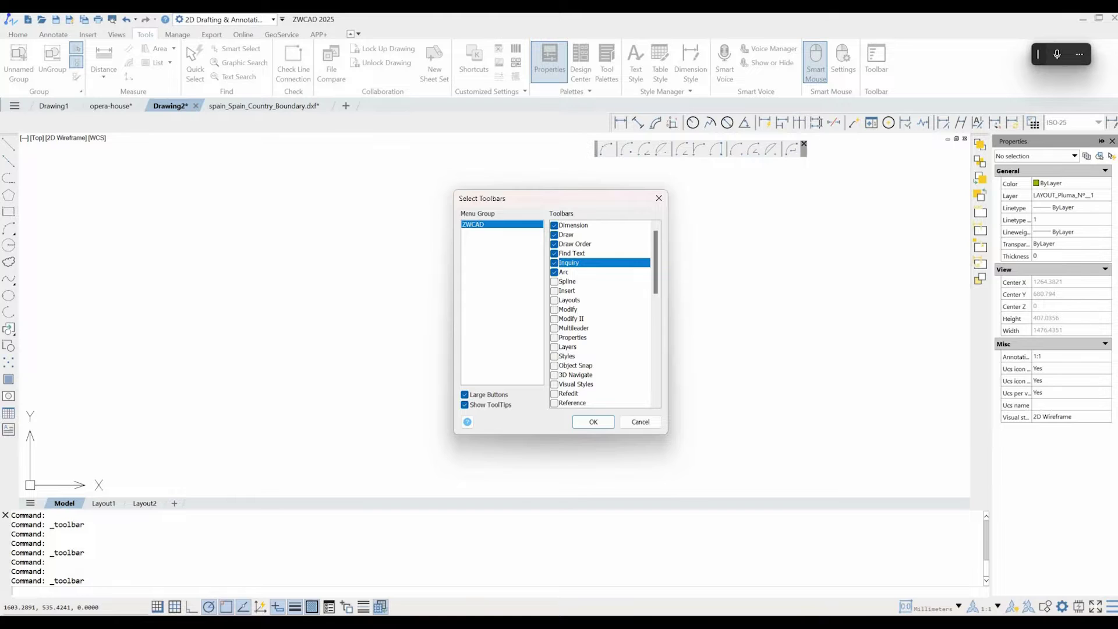
left_click_drag(976, 34, 844, 221)
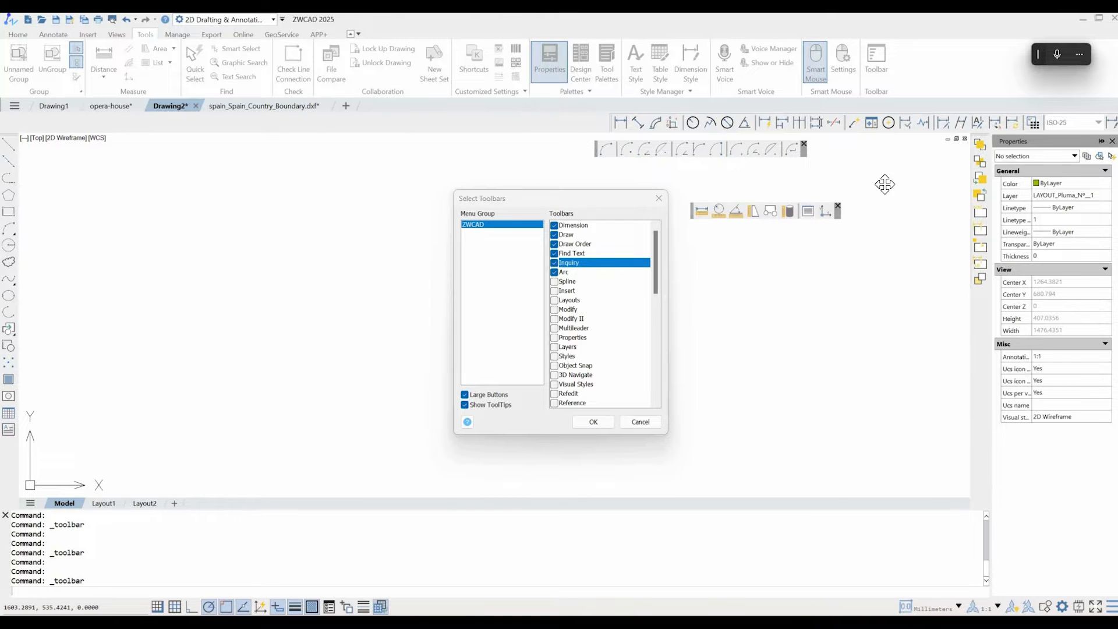
left_click_drag(885, 184, 885, 184)
Step: Show the Layers and Styles toolbars, hide the Draw Order toolbar and accept the toolbar selection
left_click(555, 347)
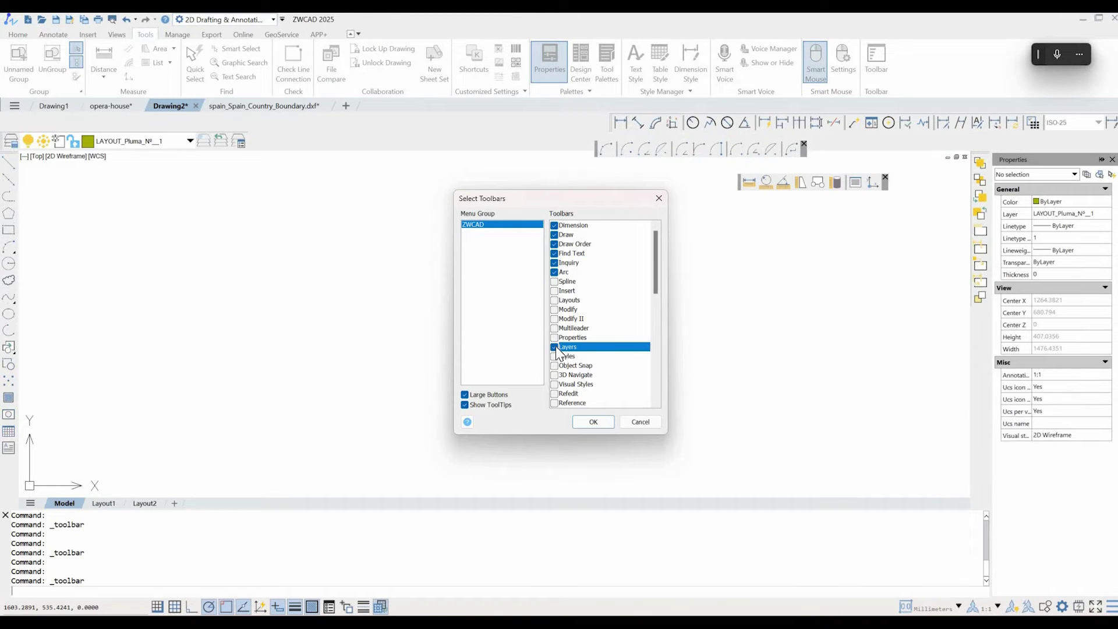
left_click(557, 236)
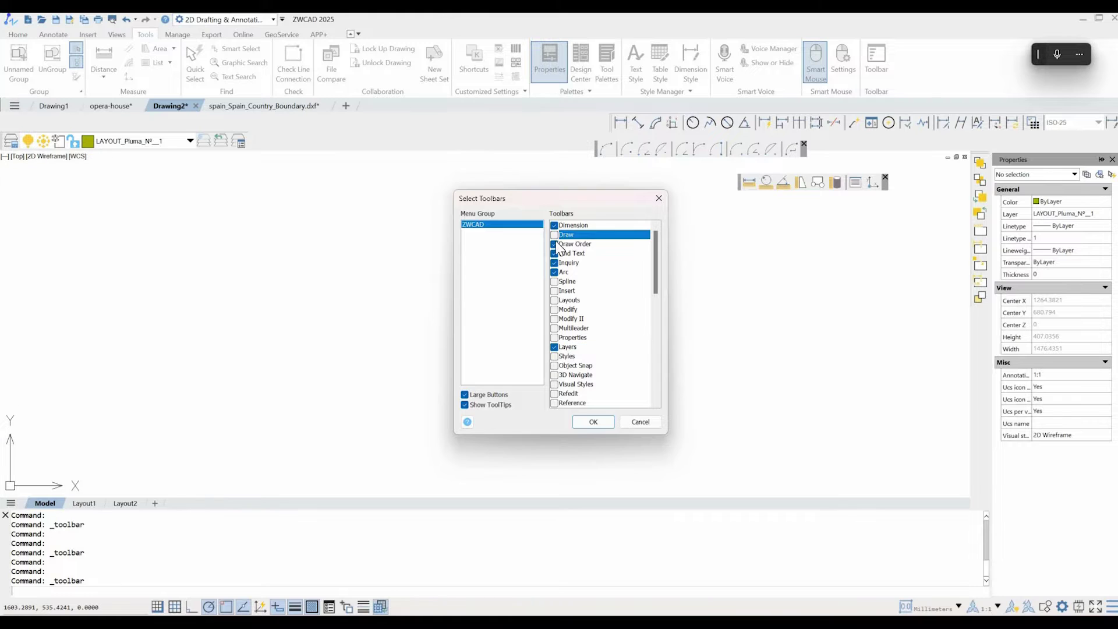
left_click(555, 236)
left_click(555, 357)
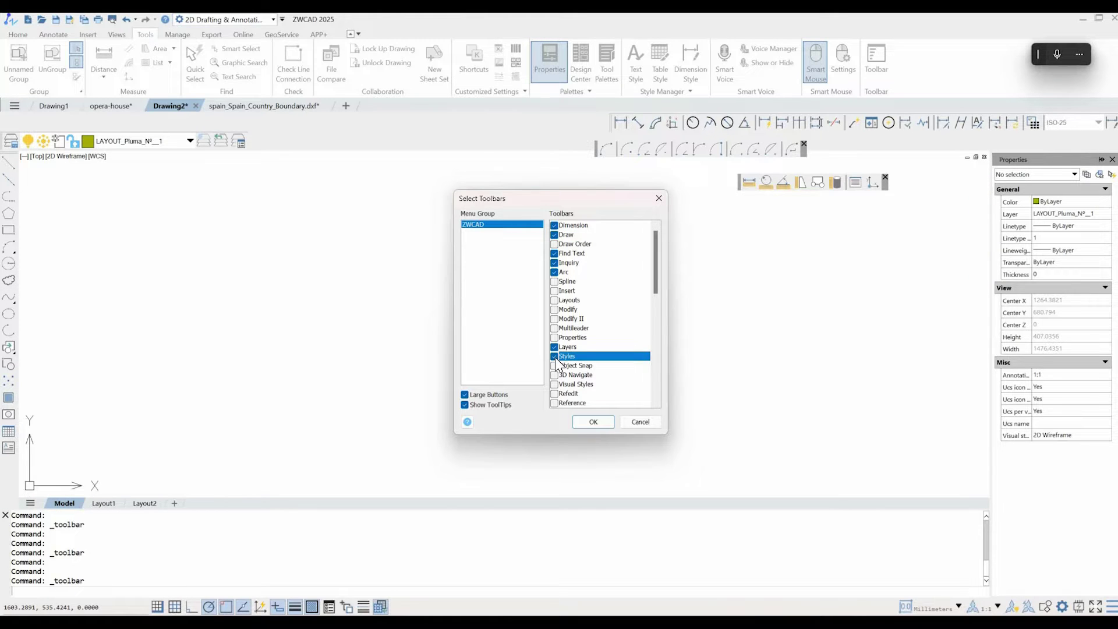
left_click(593, 421)
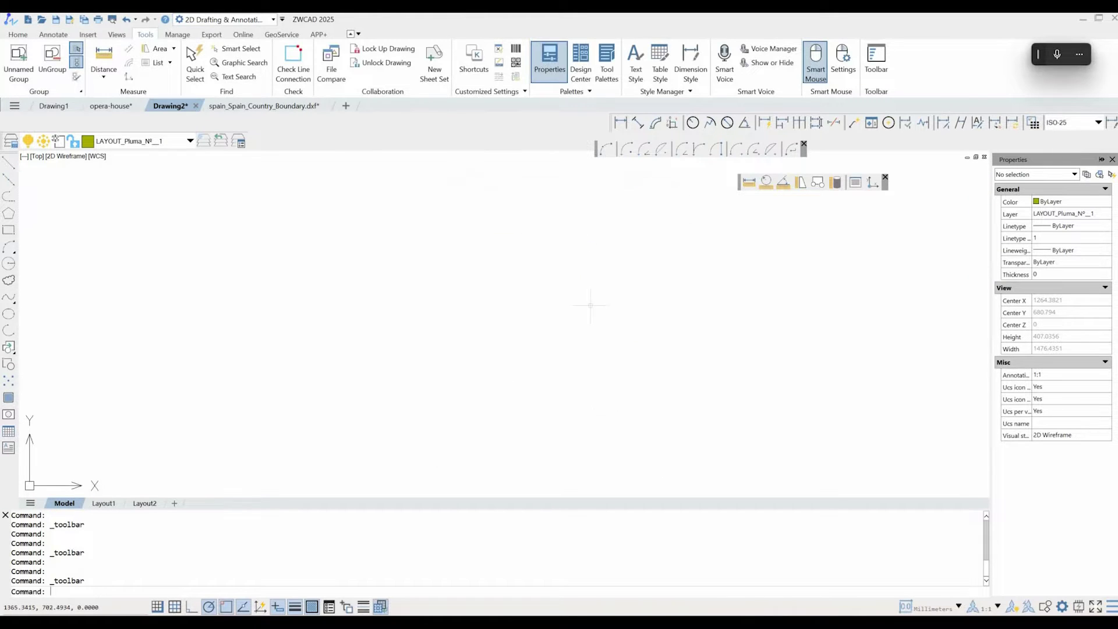
Step: Repeat the toolbar setup: show Draw, Inquiry, Layers and Styles, hide Draw Order, and accept the selection
left_click(877, 70)
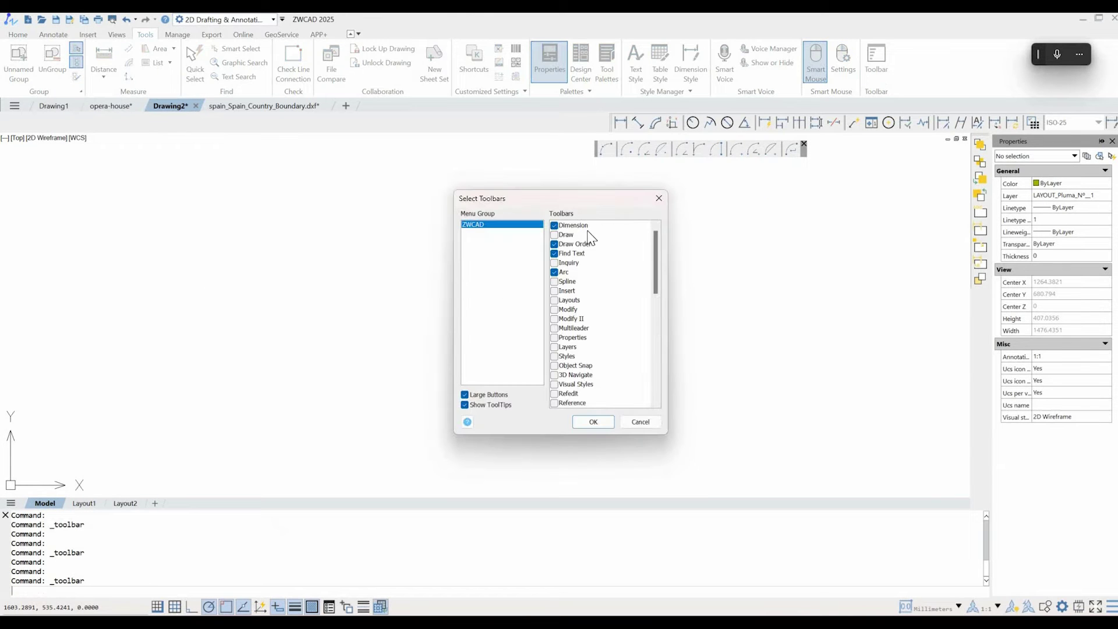
left_click(555, 235)
left_click(556, 263)
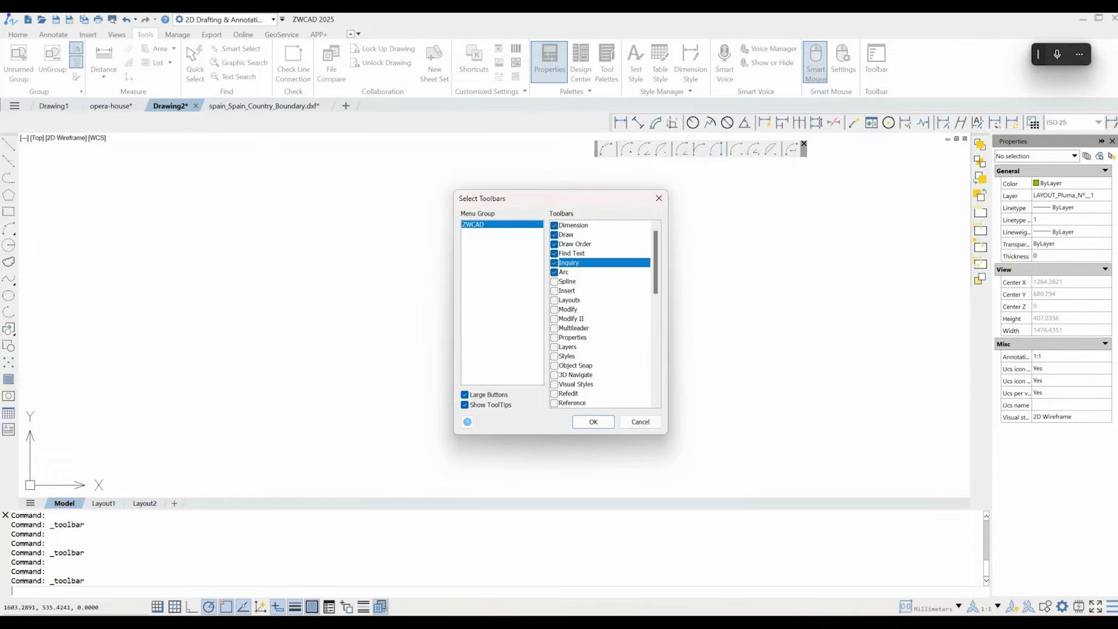
left_click(555, 346)
left_click(554, 244)
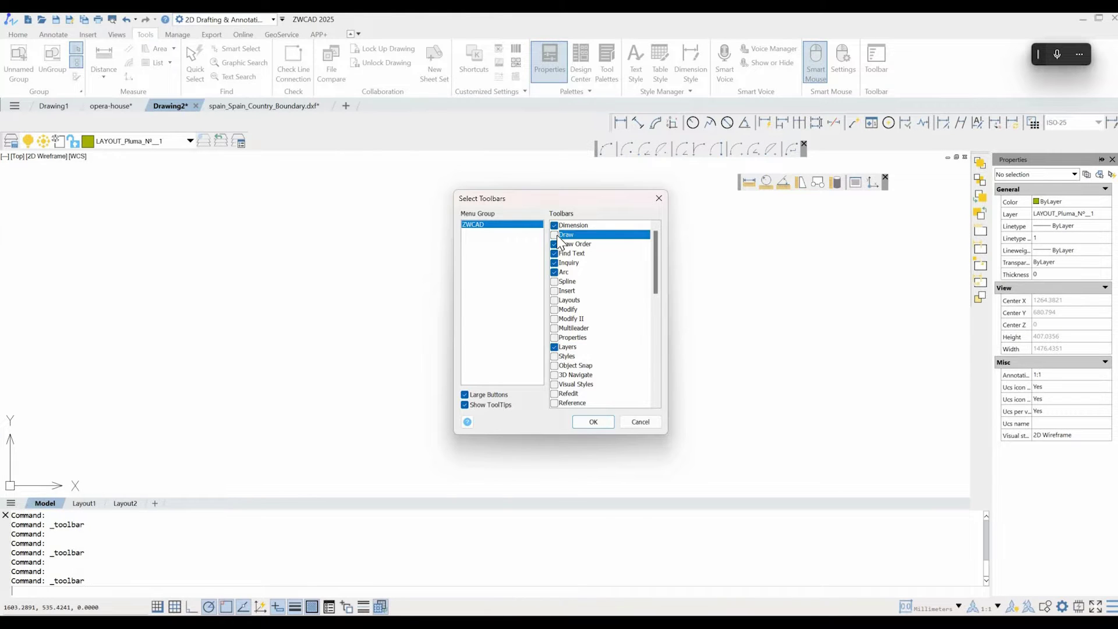
left_click(554, 356)
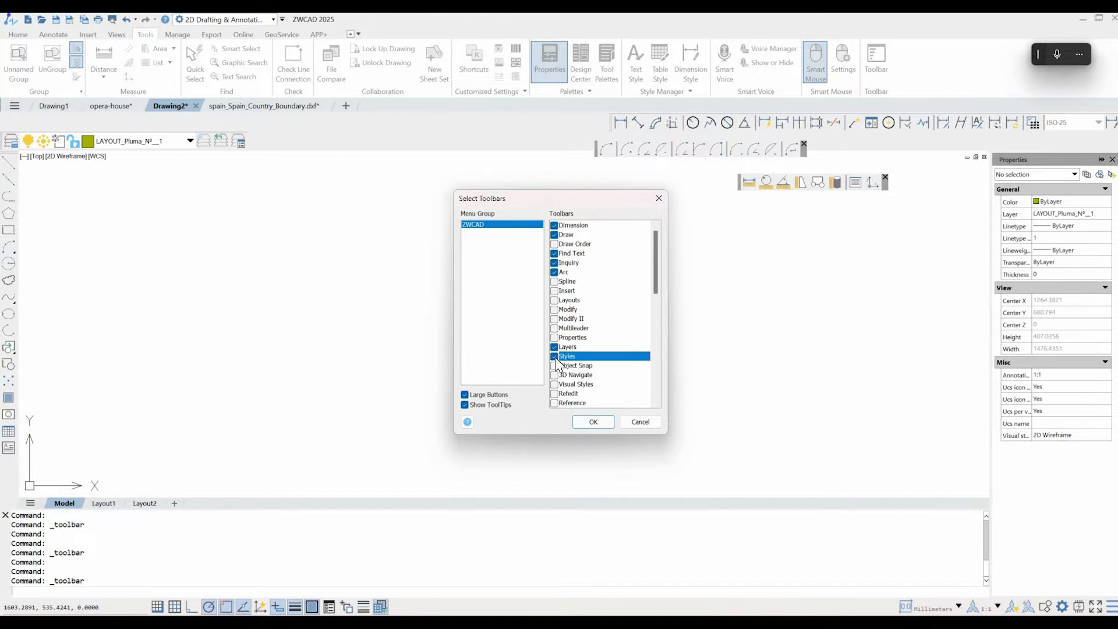
left_click(593, 423)
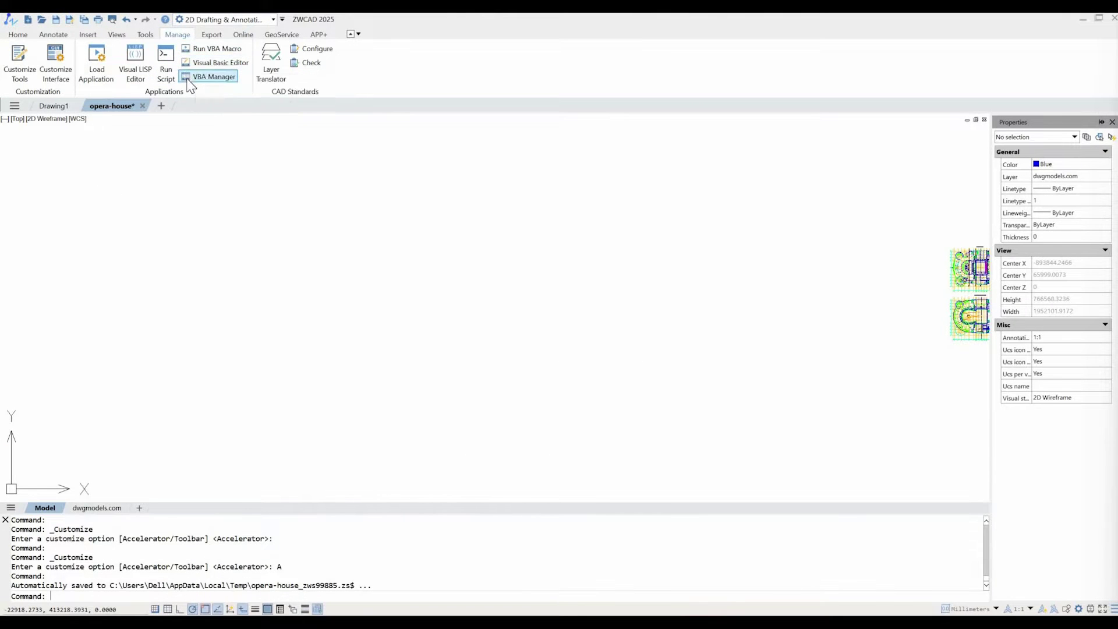
Step: Look at the application loading, Visual LISP Editor and script tools in the opera-house drawing without loading any file
left_click(96, 63)
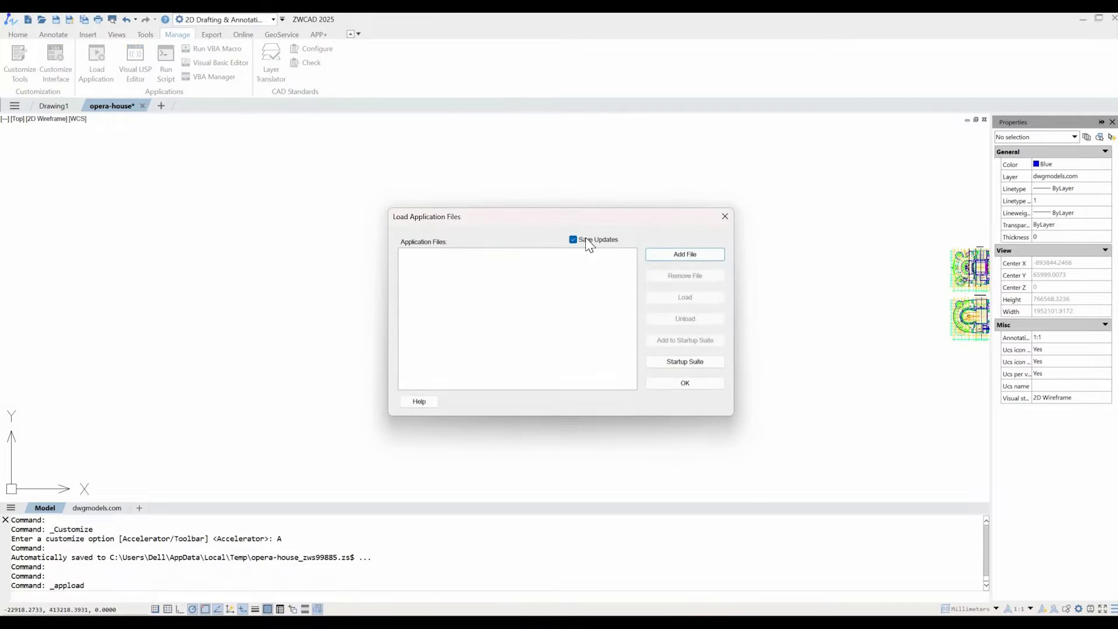
left_click(725, 216)
left_click(135, 63)
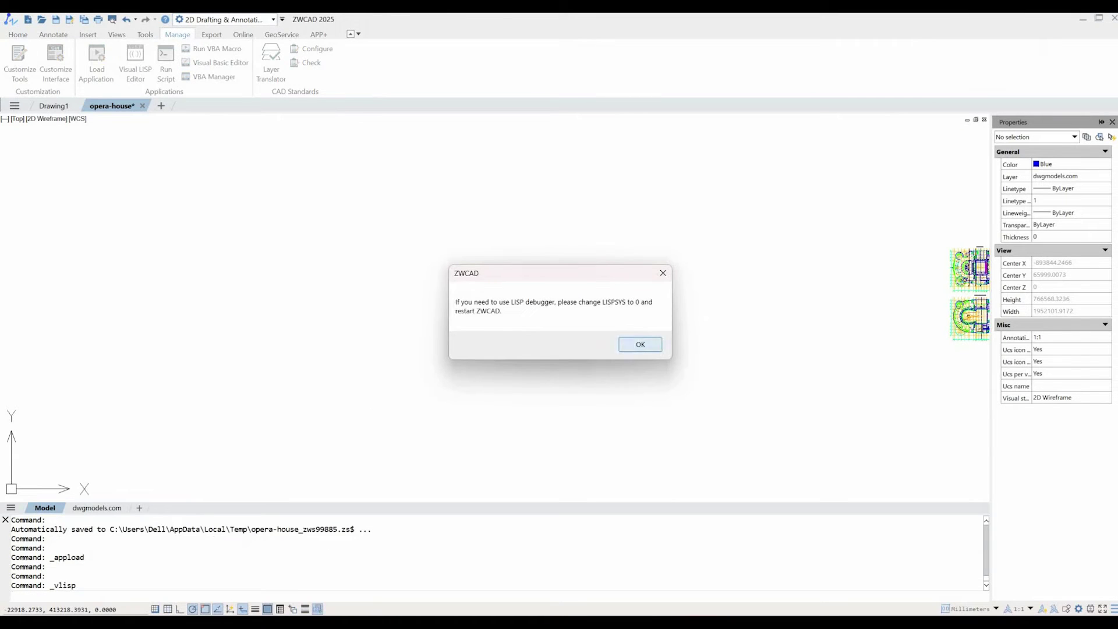
left_click(640, 344)
left_click(169, 62)
left_click(341, 22)
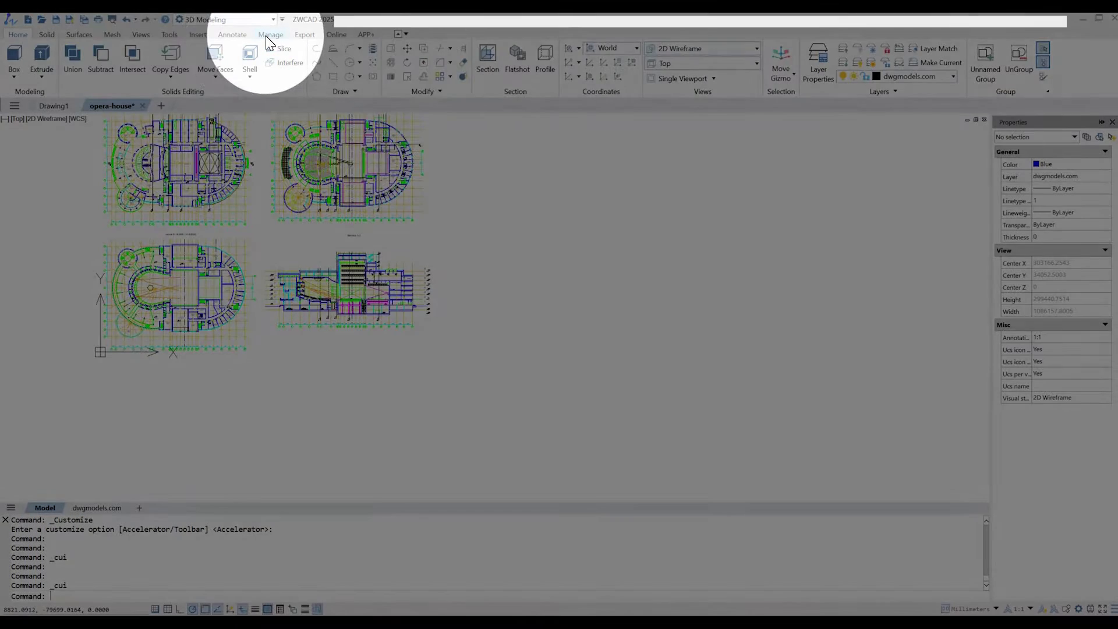
Step: Open the user interface customization, load the partial file app+.cuix and view its ribbon Tab and Panel entries
left_click(265, 37)
left_click(57, 63)
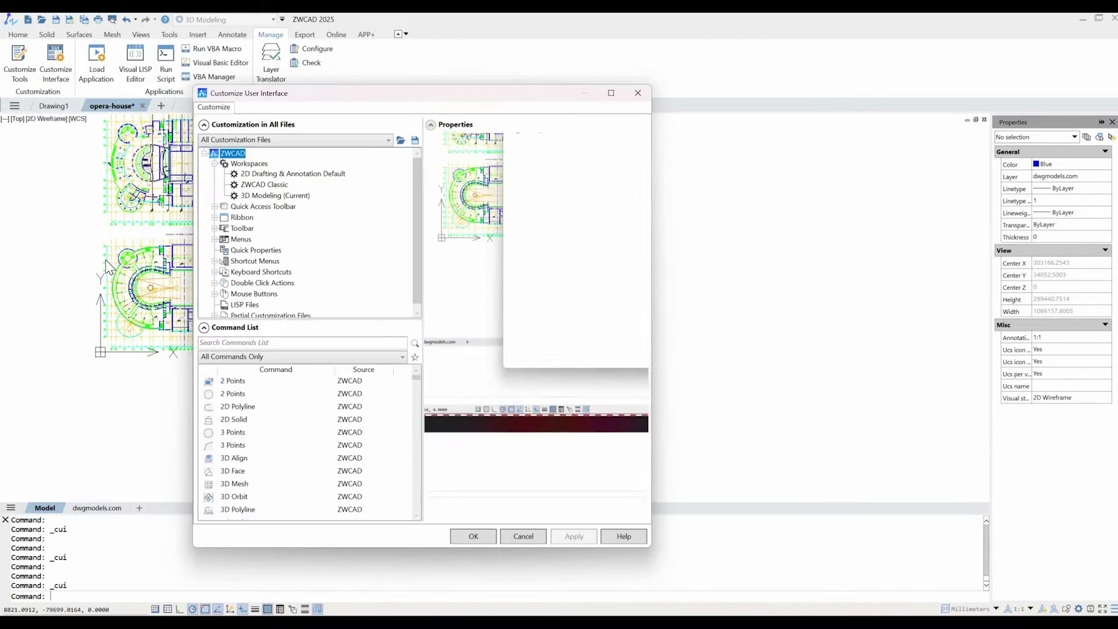
left_click(257, 140)
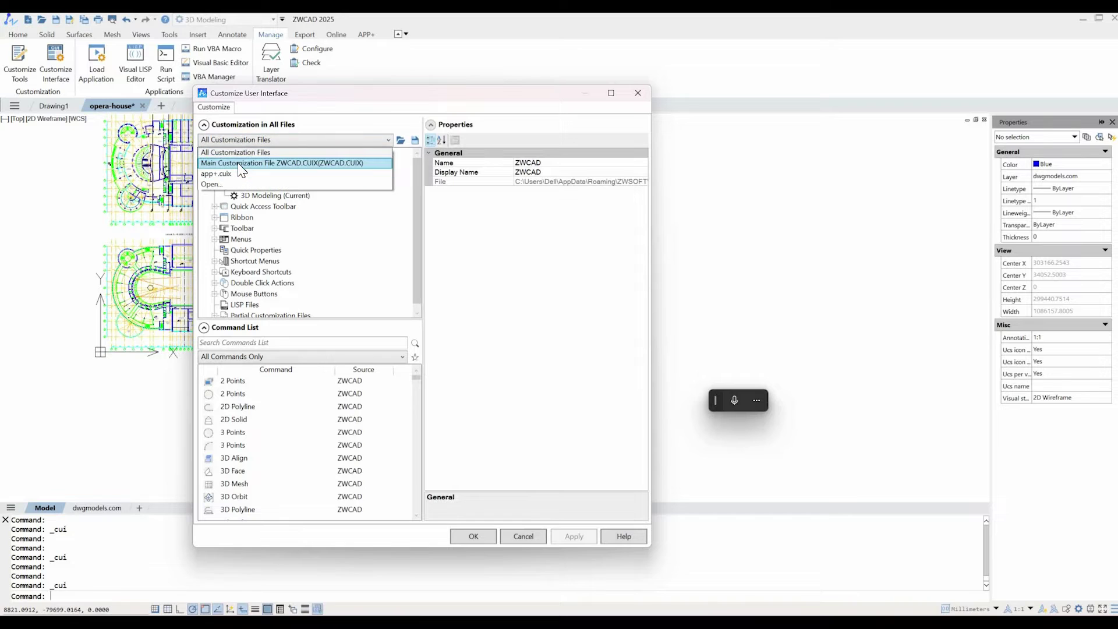
left_click(238, 170)
left_click(239, 174)
double_click(227, 176)
left_click(246, 185)
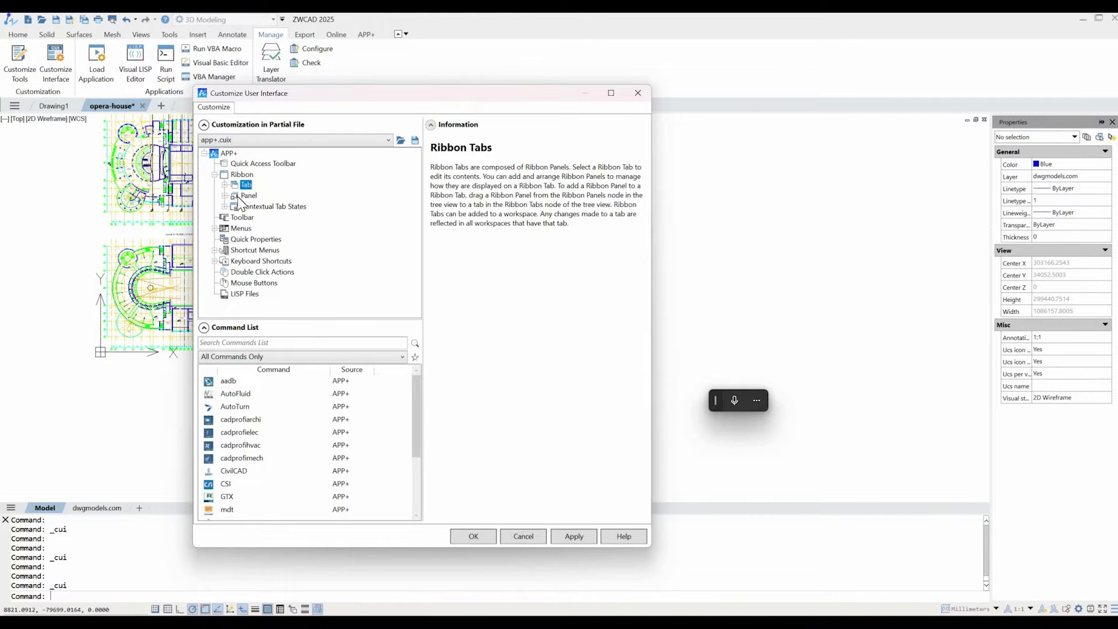
left_click(249, 195)
Step: Filter the customization's command list by View, choose another category, and collapse the command list
left_click(270, 357)
left_click(233, 443)
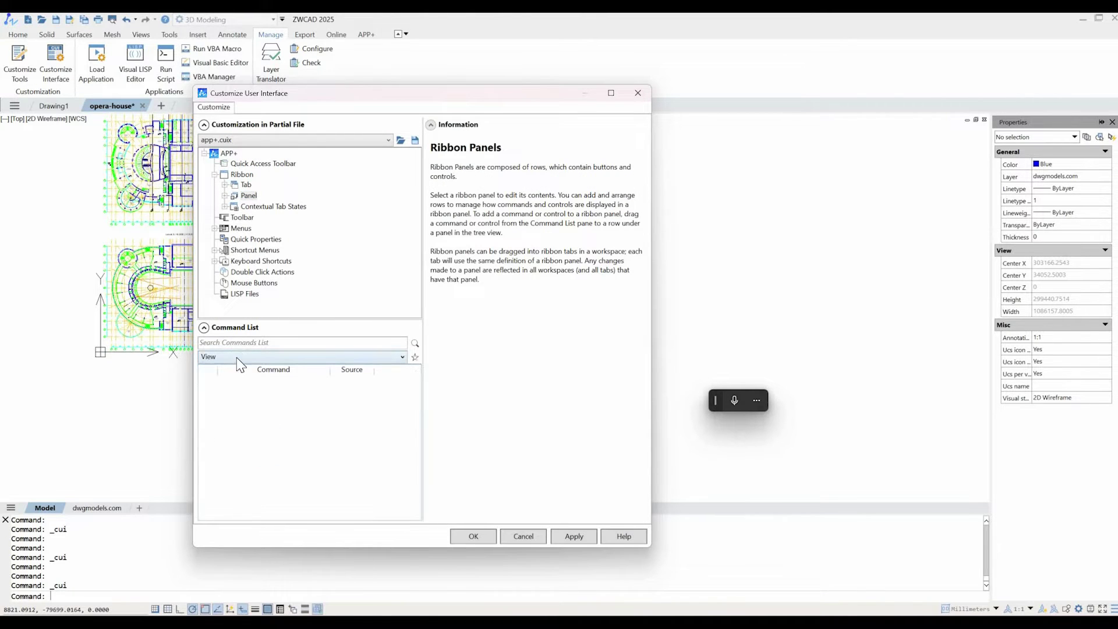
left_click(240, 357)
left_click(241, 383)
left_click(205, 327)
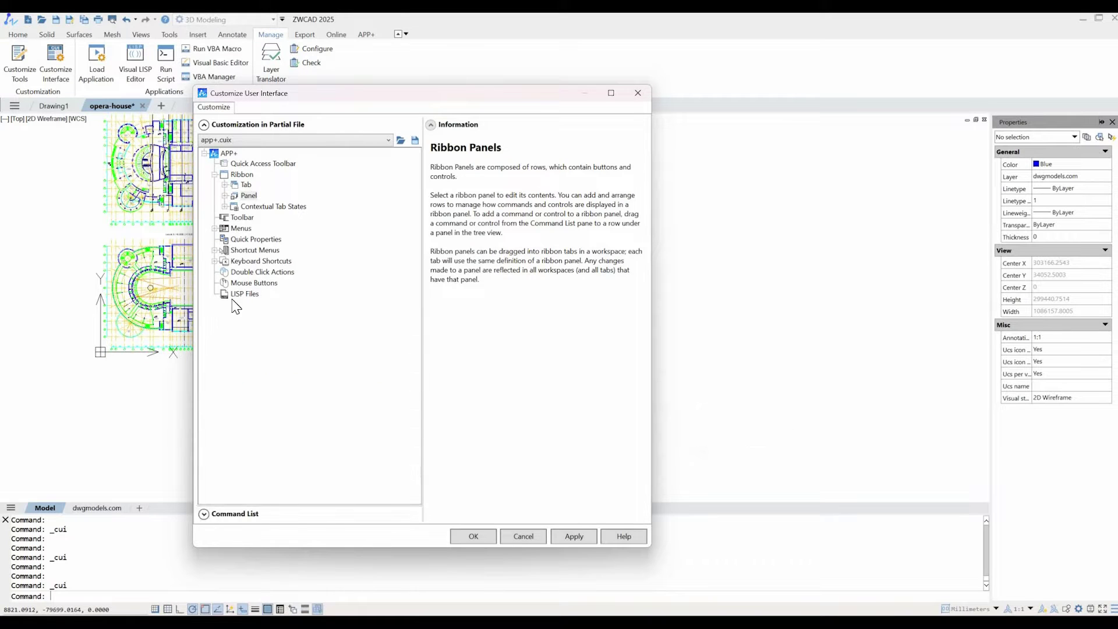
Step: View the LISP Files information and the properties of the APP+ ribbon tab in app+.cuix
left_click(245, 293)
left_click(226, 184)
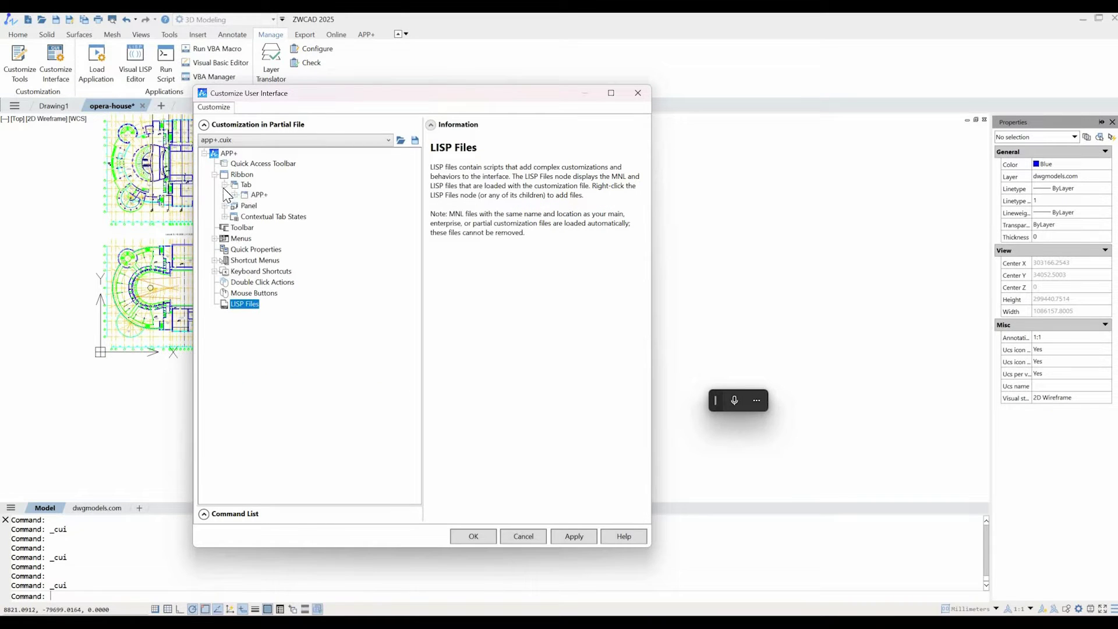
left_click(246, 196)
left_click(523, 163)
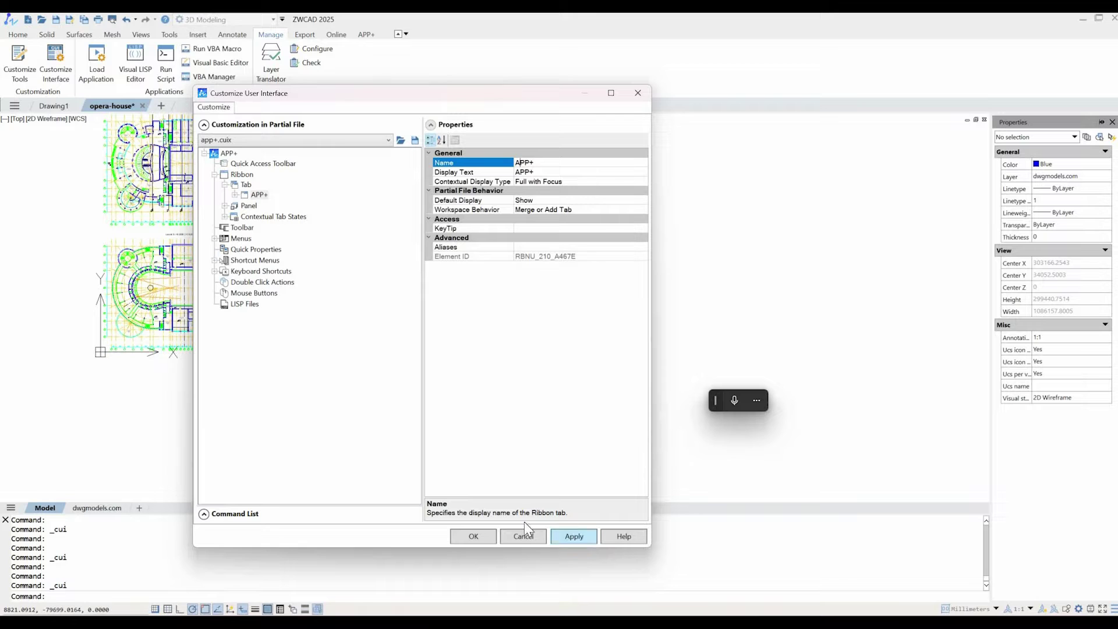
left_click(205, 125)
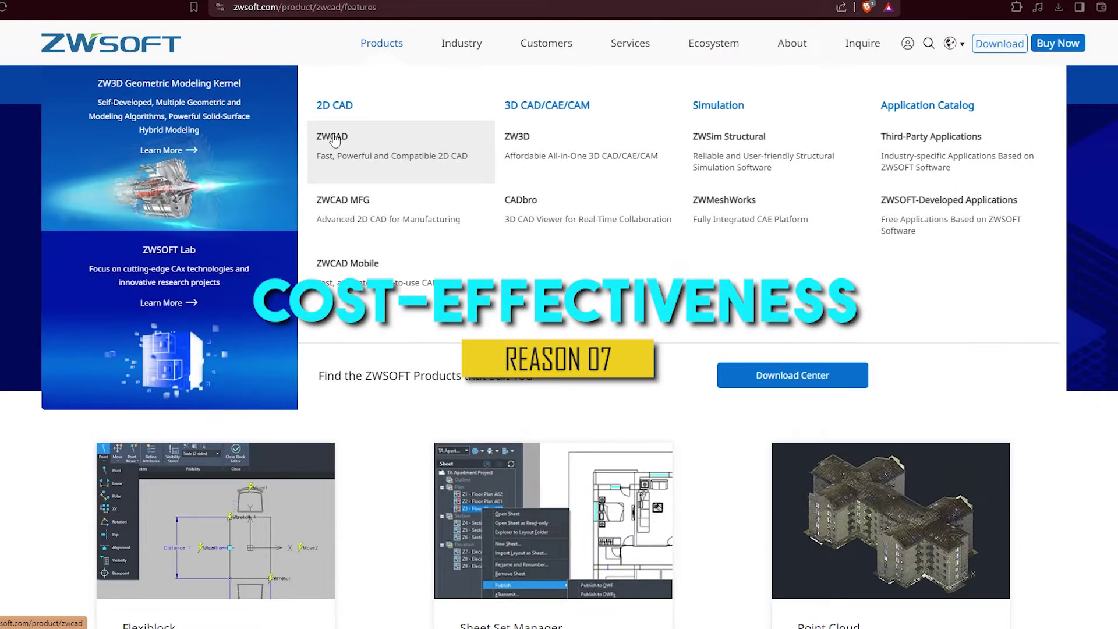
Step: Switch to the ZWSOFT website, open the ZWCAD product page and view the perpetual license prices in the store
left_click(334, 139)
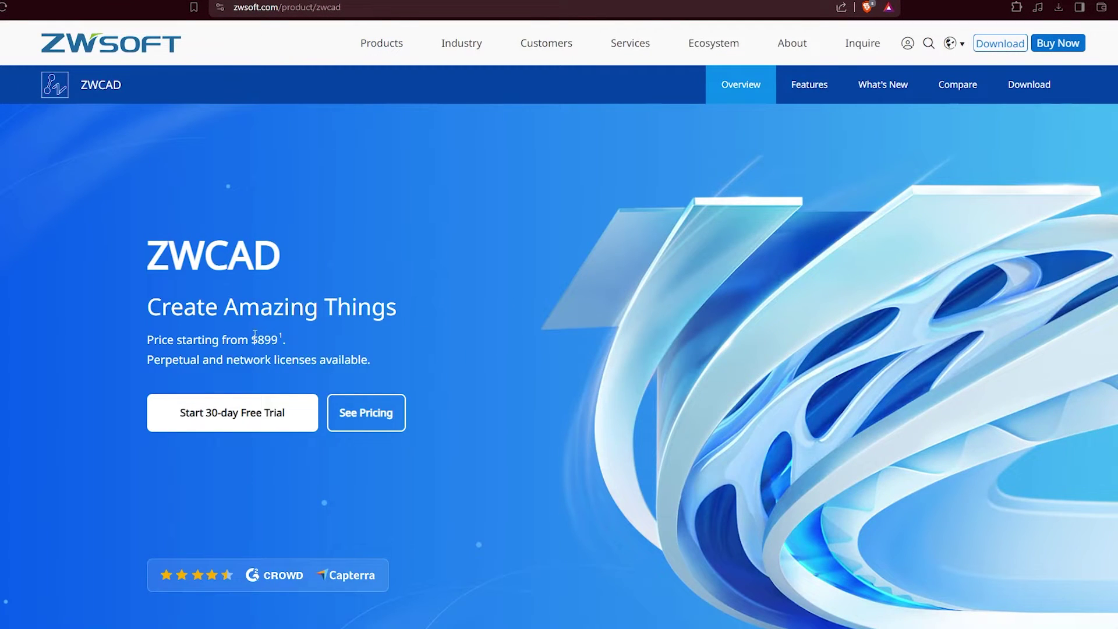
left_click(361, 413)
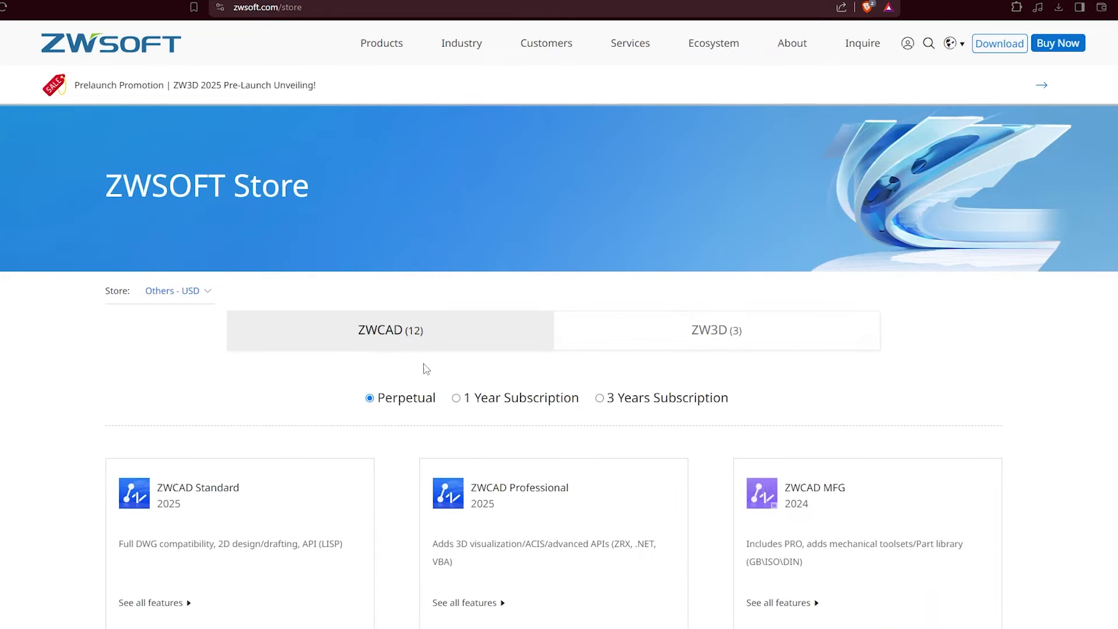
scroll(1078, 342, "down", 3)
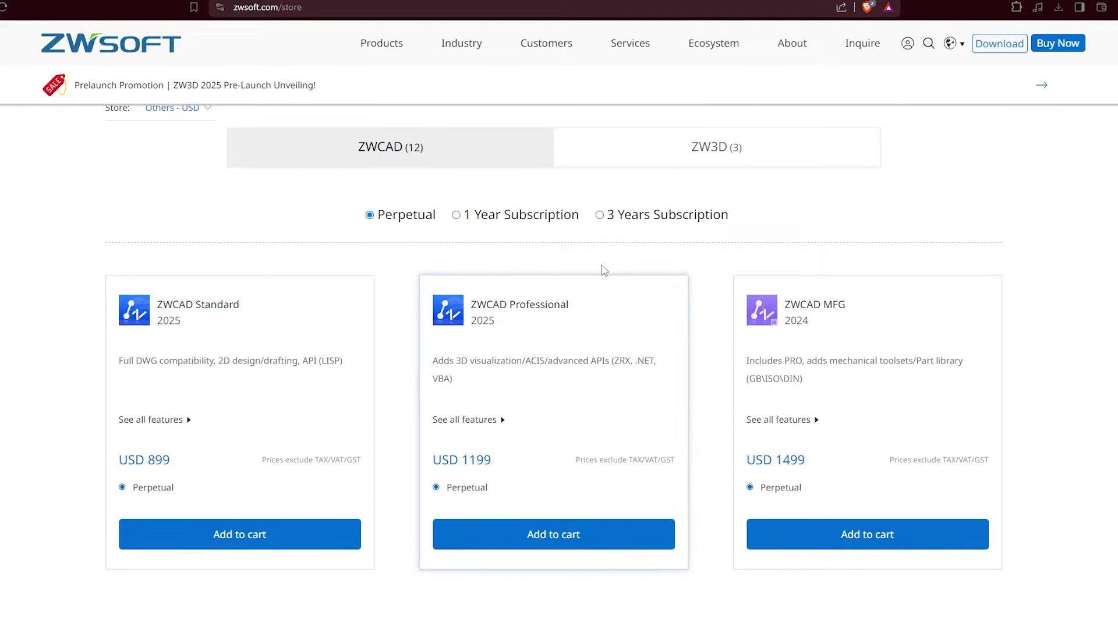
Step: Compare the ZWCAD store prices for the 1 Year Subscription and 3 Years Subscription
left_click(513, 215)
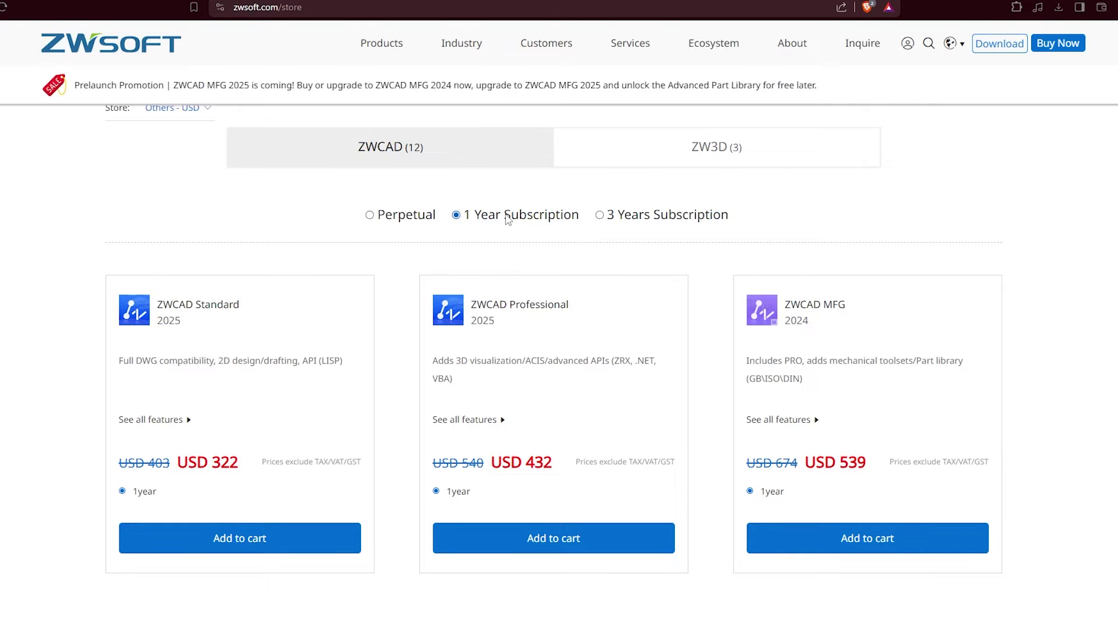
left_click(624, 218)
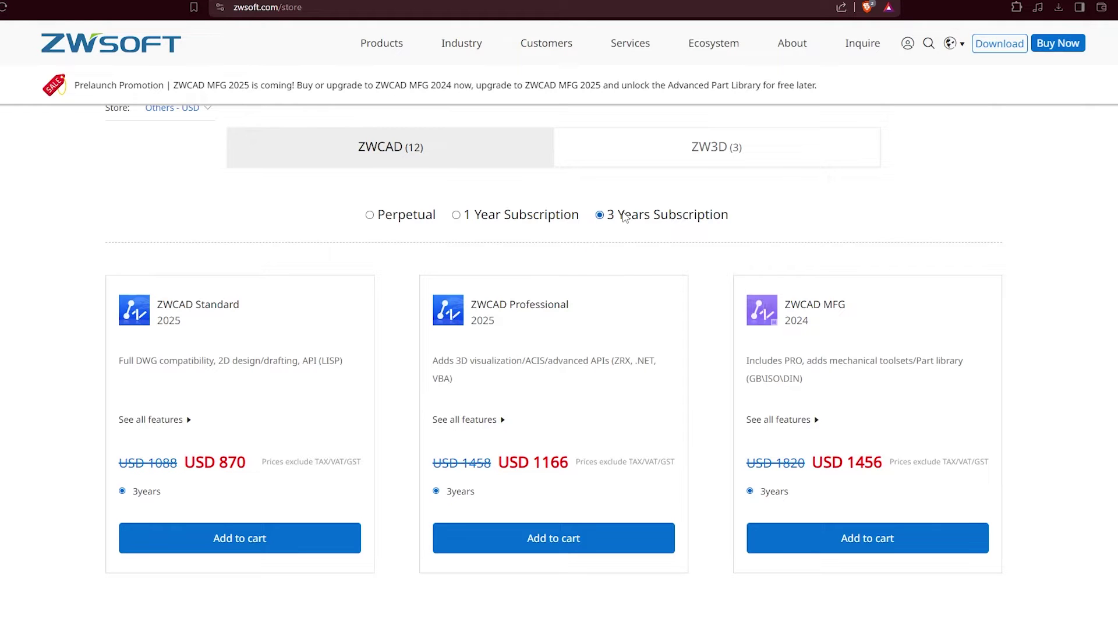
left_click(647, 167)
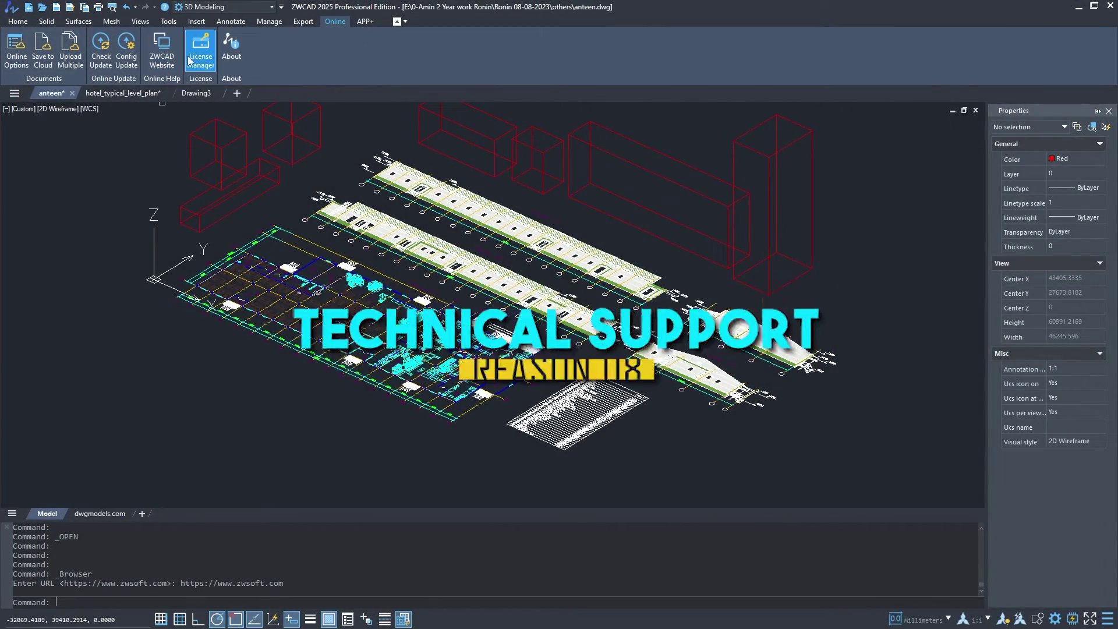
left_click(18, 22)
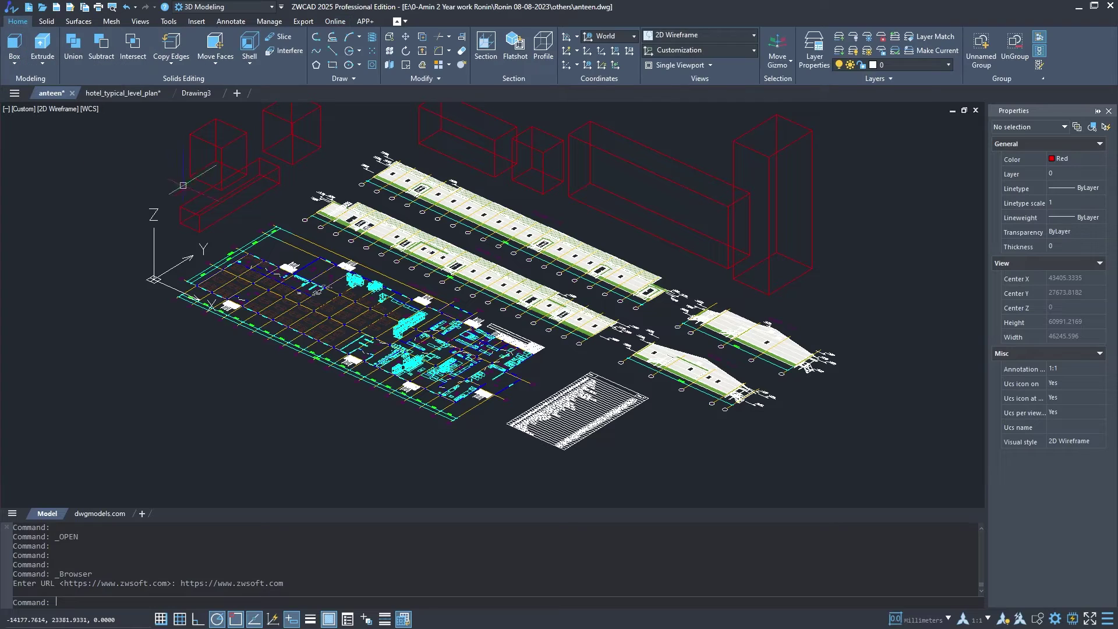
left_click(330, 22)
left_click(13, 8)
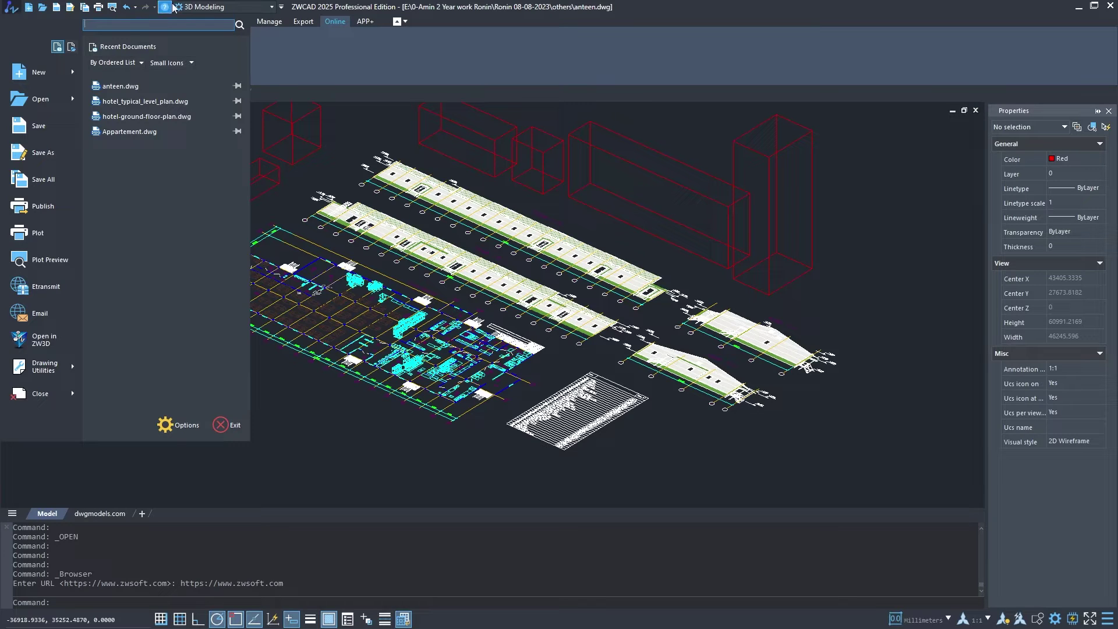
left_click(473, 22)
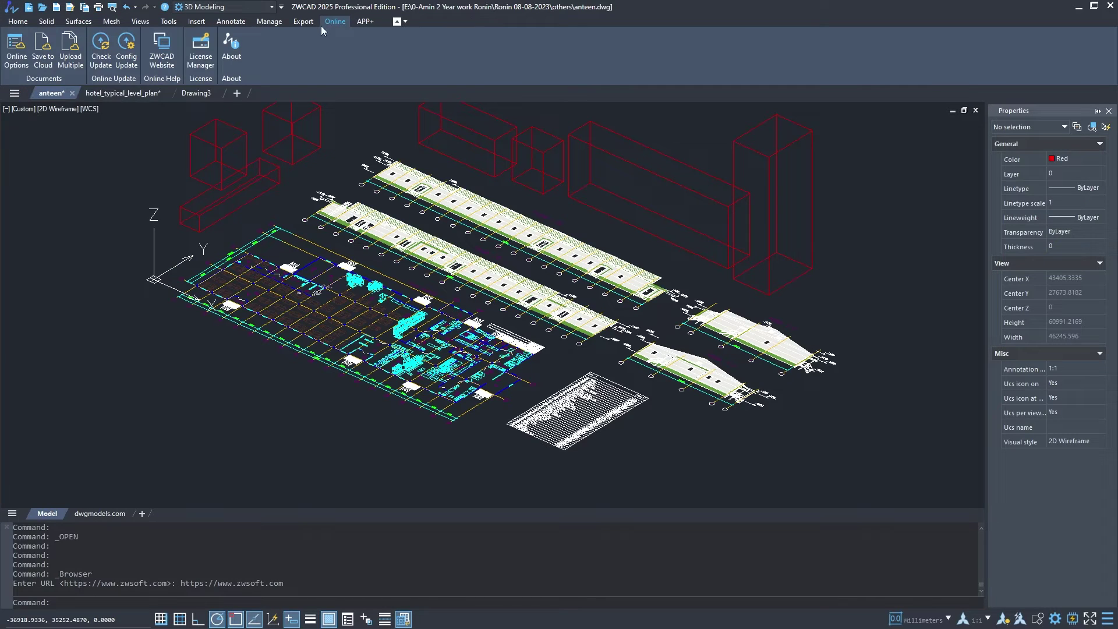
Step: Switch to the ZWSOFT website, open the 2D CAD support page, and look through its Popular Solutions and General FAQs
left_click(160, 55)
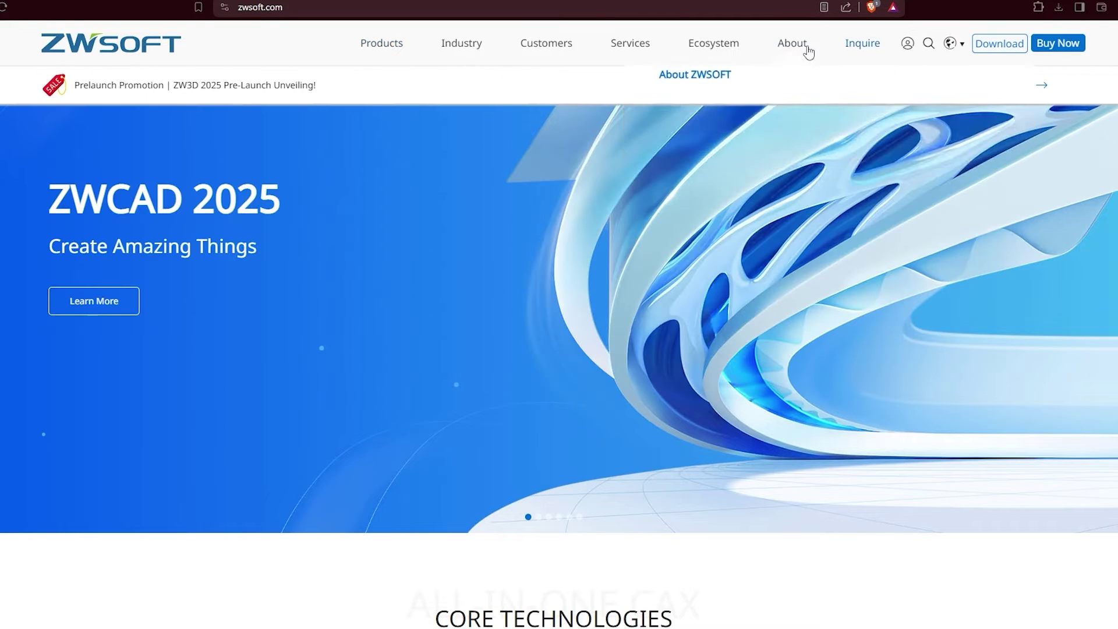
mouse_move(646, 48)
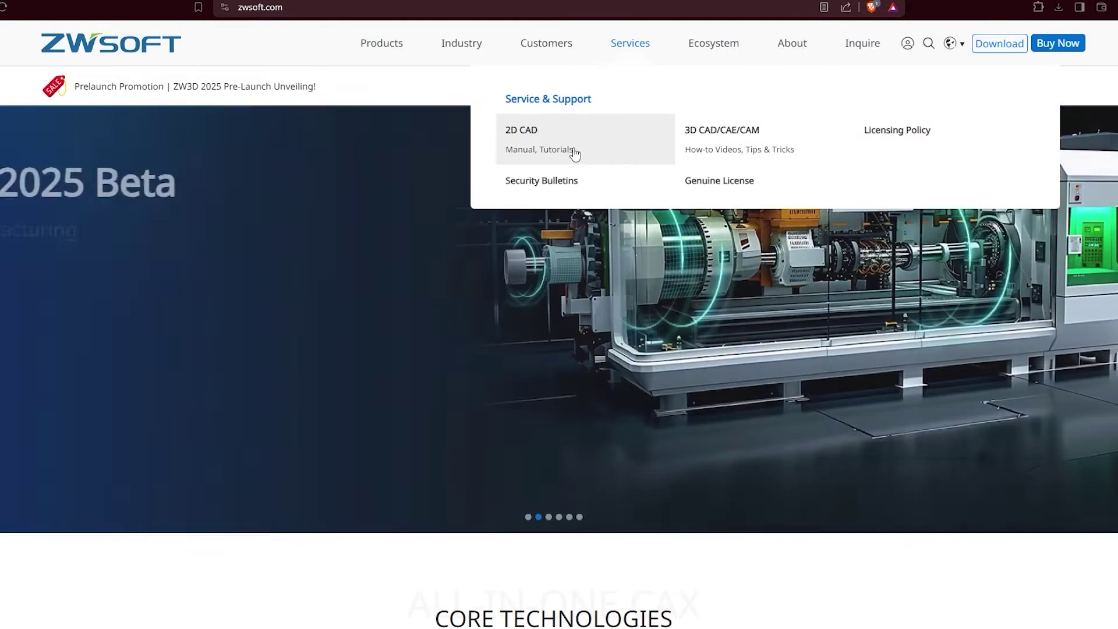
left_click(572, 150)
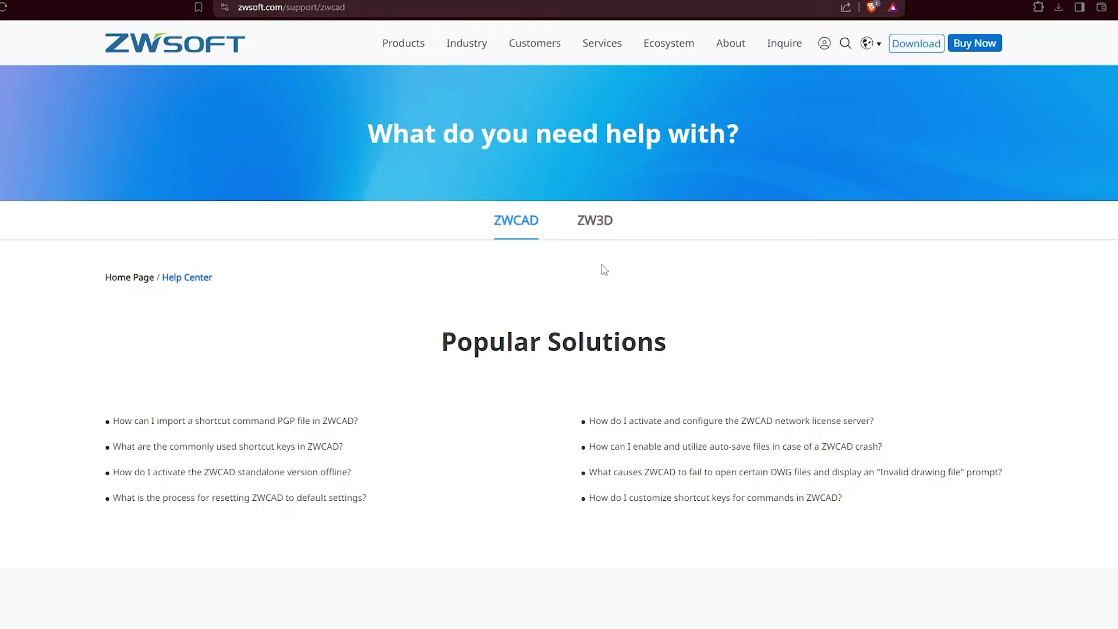
scroll(341, 305, "down", 3)
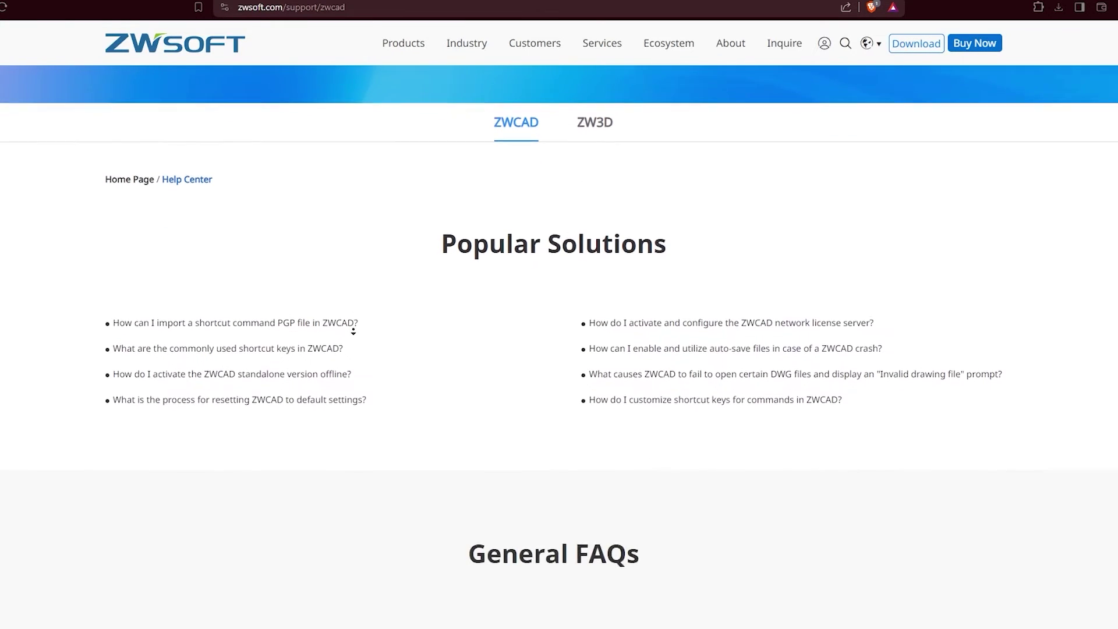
scroll(353, 336, "down", 6)
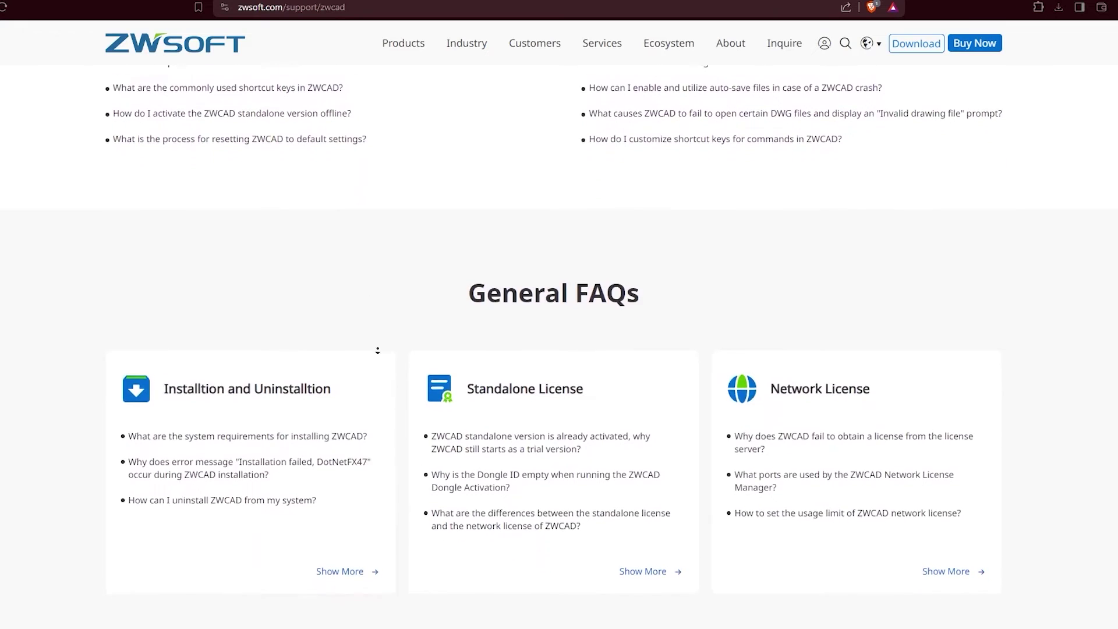
scroll(388, 355, "down", 2)
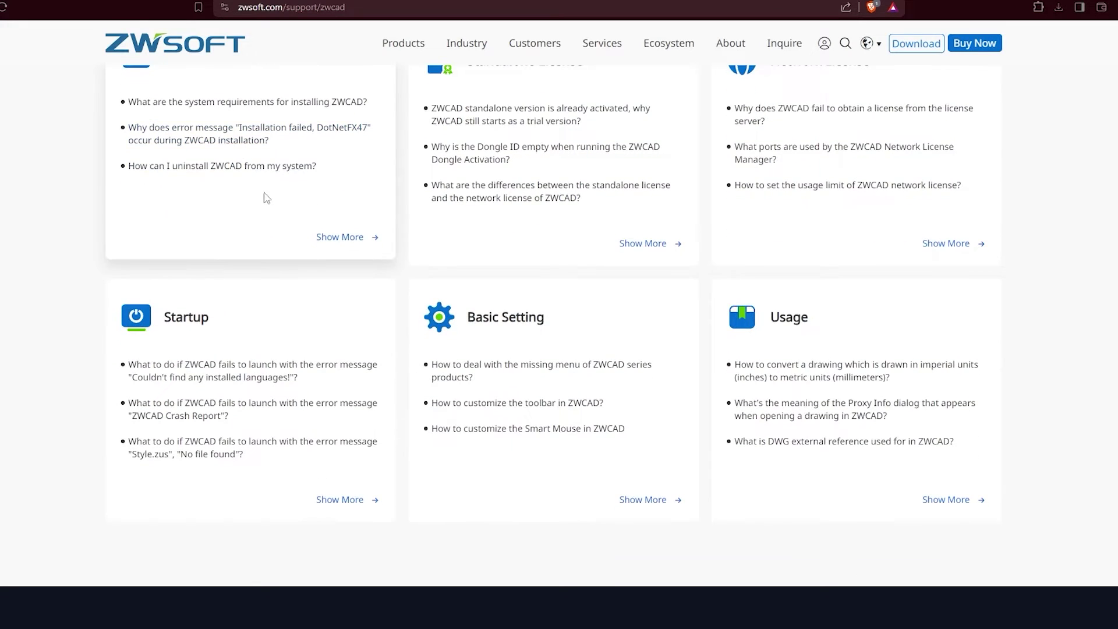
scroll(266, 198, "up", 2)
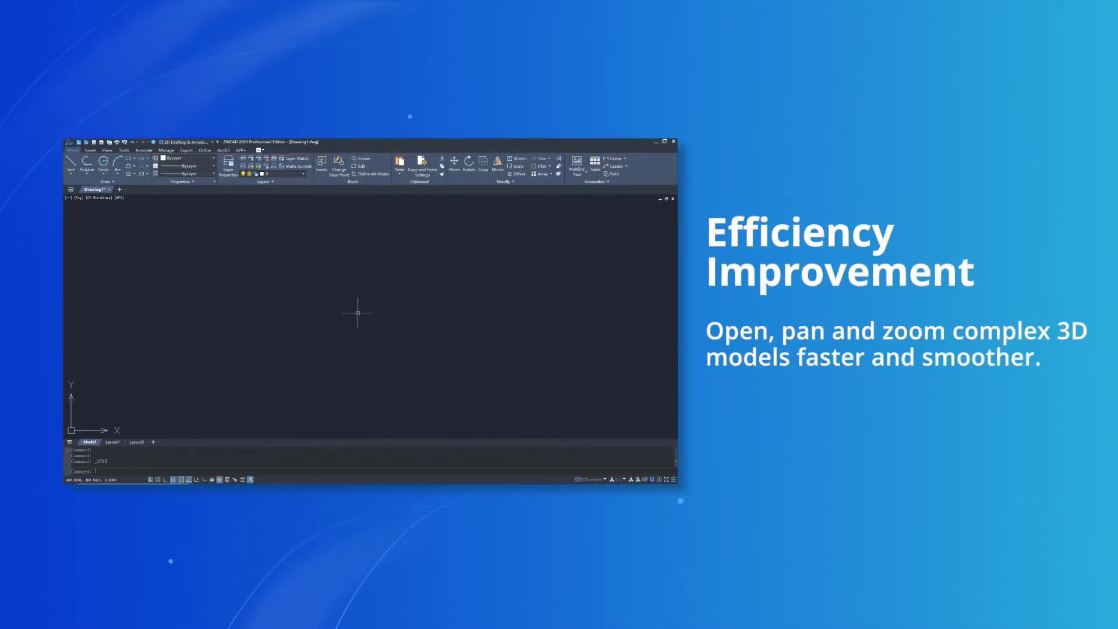
Step: Open the existing drawing Factory.dwg from the documents folder
left_click(86, 142)
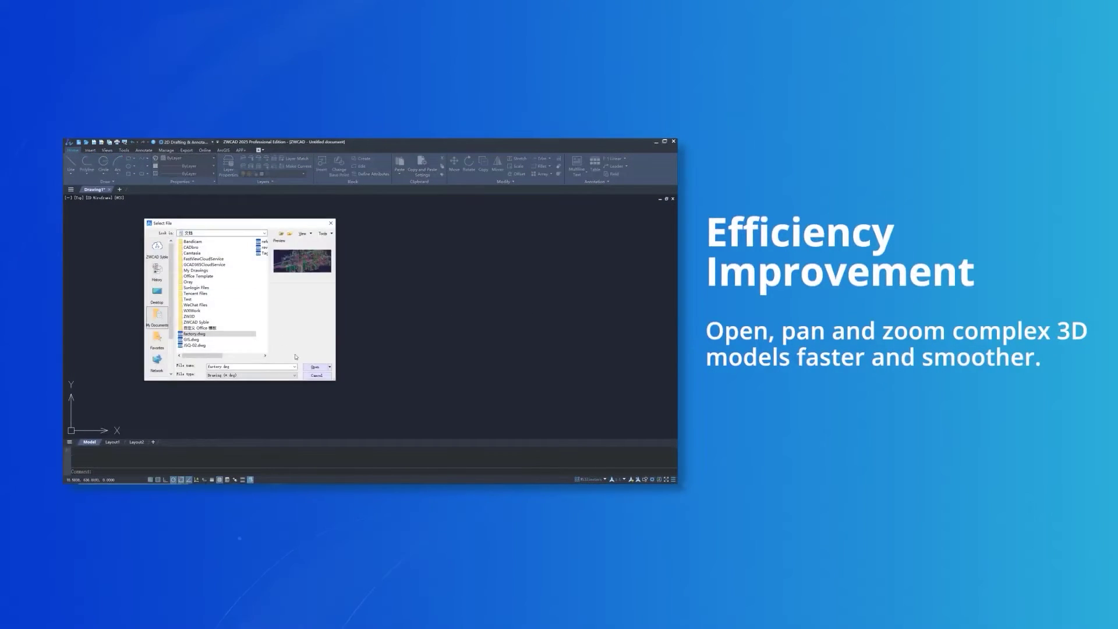
left_click(308, 370)
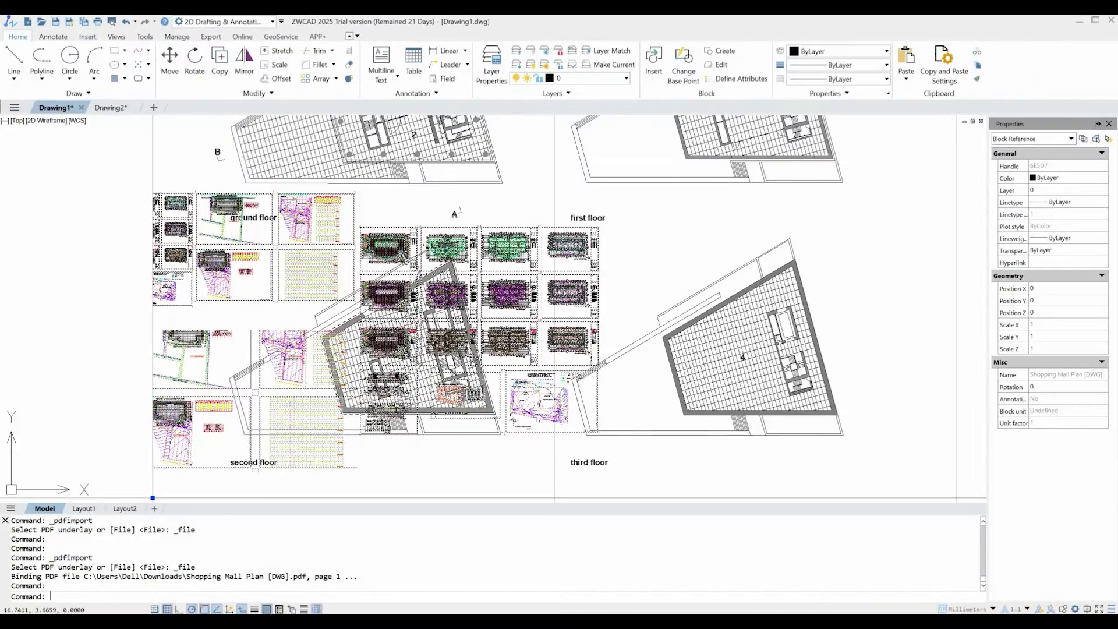
Step: Move the imported Shopping Mall Plan block off the floor plans into the empty area beside them
left_click(170, 58)
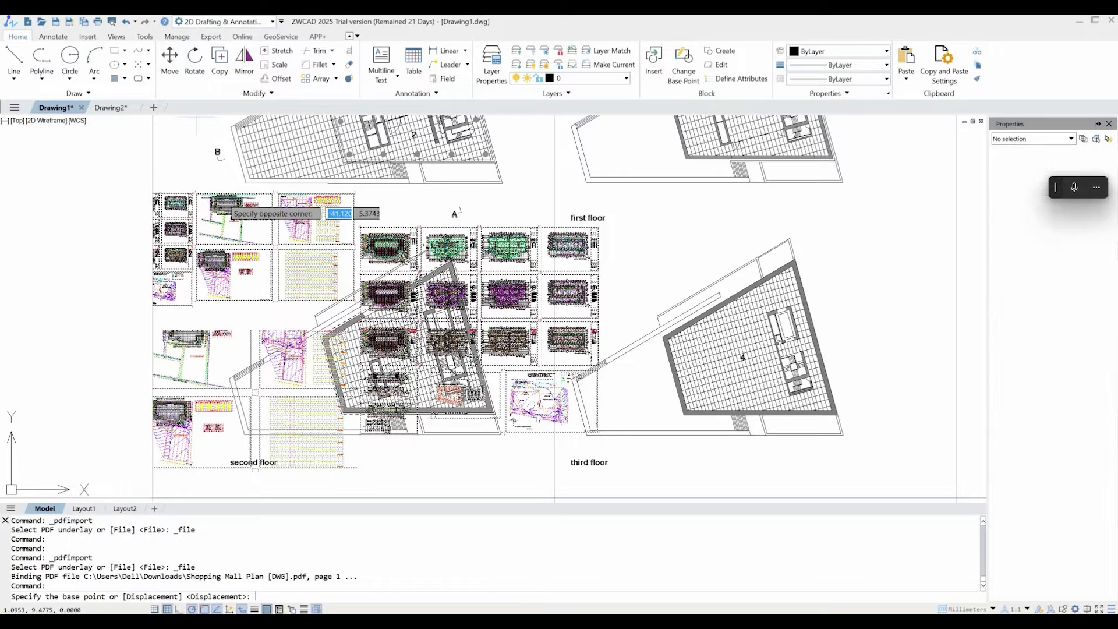
left_click(226, 208)
scroll(220, 233, "down", 4)
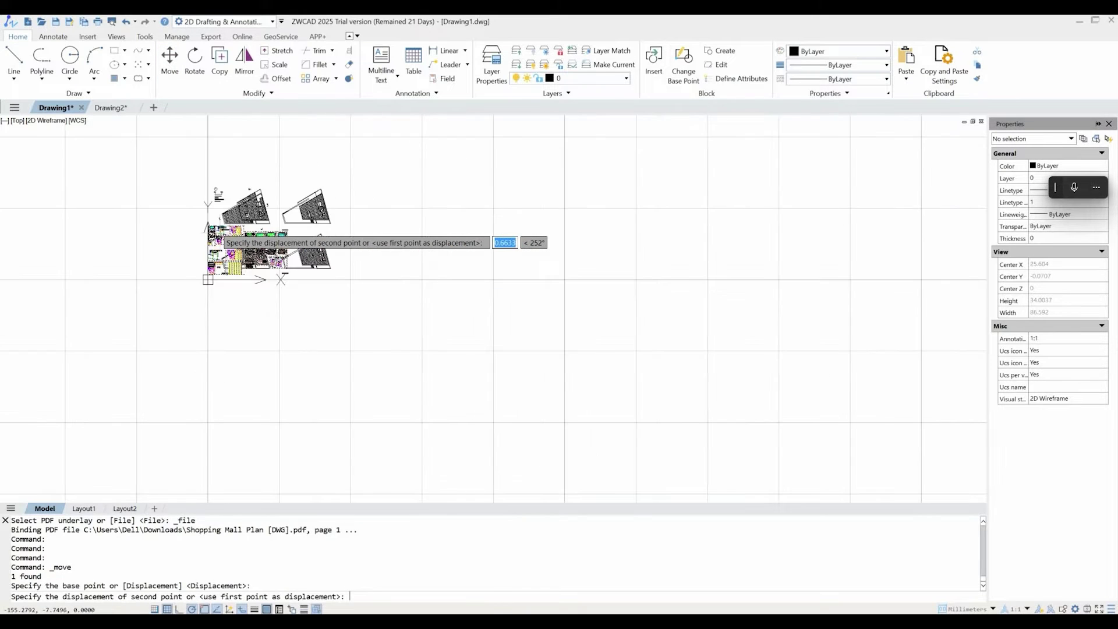
scroll(219, 235, "down", 2)
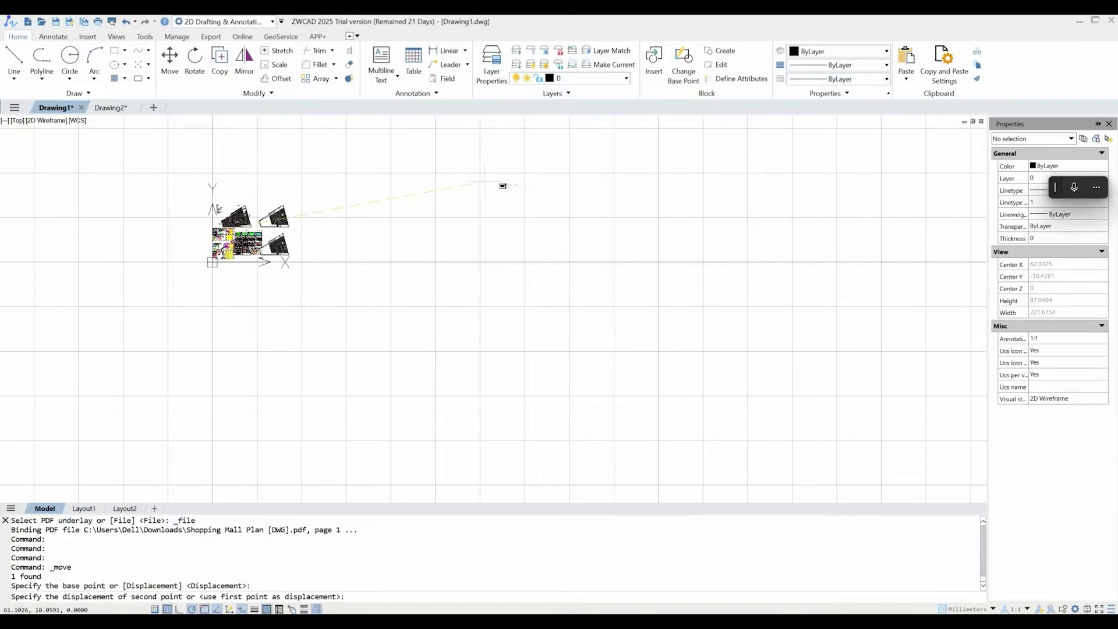
left_click(502, 185)
Step: Examine the moved Shopping Mall Plan sheets closely, including the floor plans, site plan and contour drawings
scroll(502, 186, "up", 10)
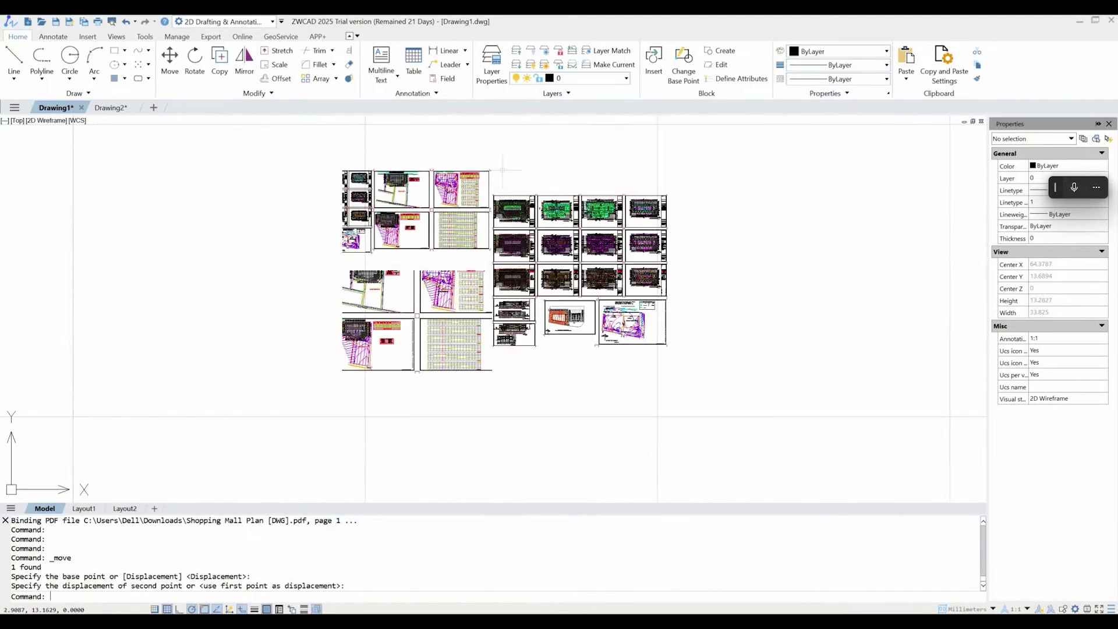
scroll(509, 248, "up", 5)
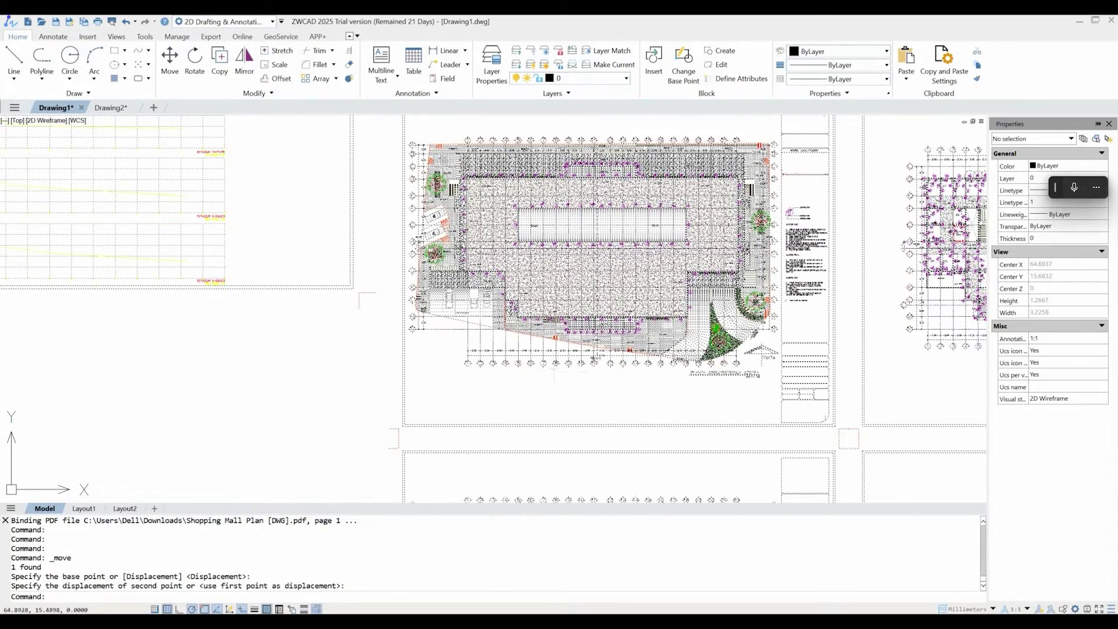
scroll(555, 236, "down", 5)
scroll(195, 303, "up", 5)
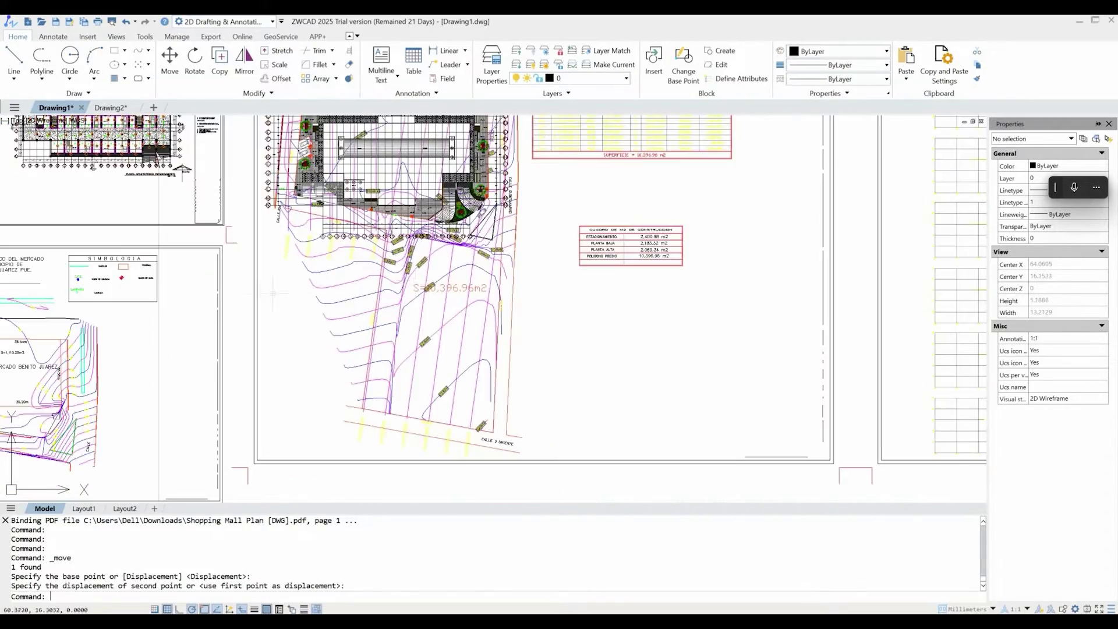
scroll(413, 201, "down", 7)
scroll(364, 198, "up", 5)
scroll(421, 221, "down", 4)
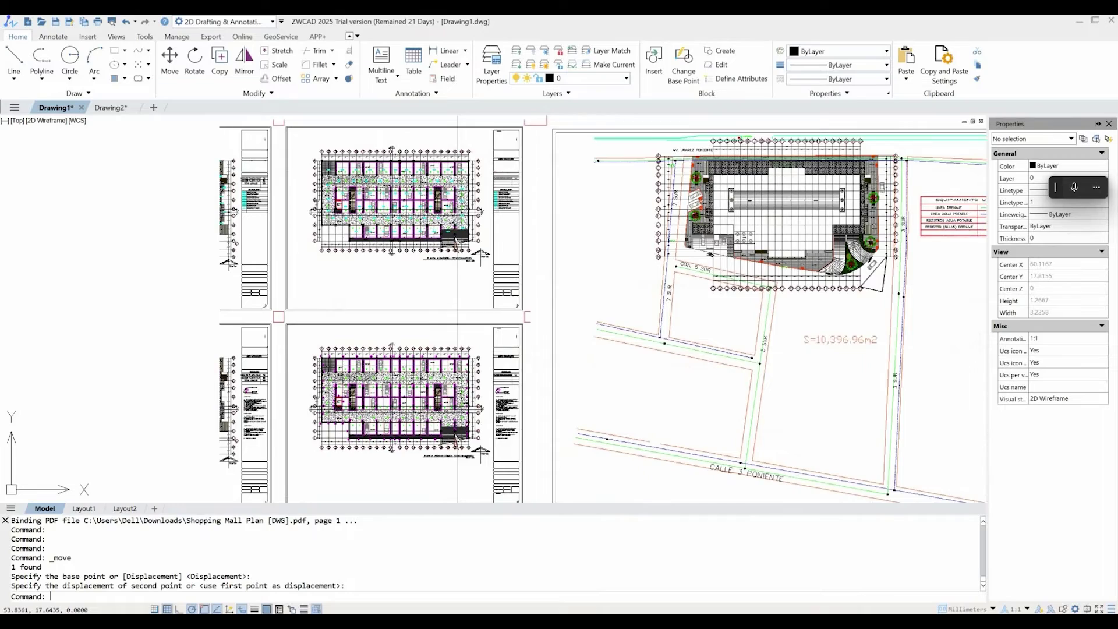
scroll(421, 274, "down", 2)
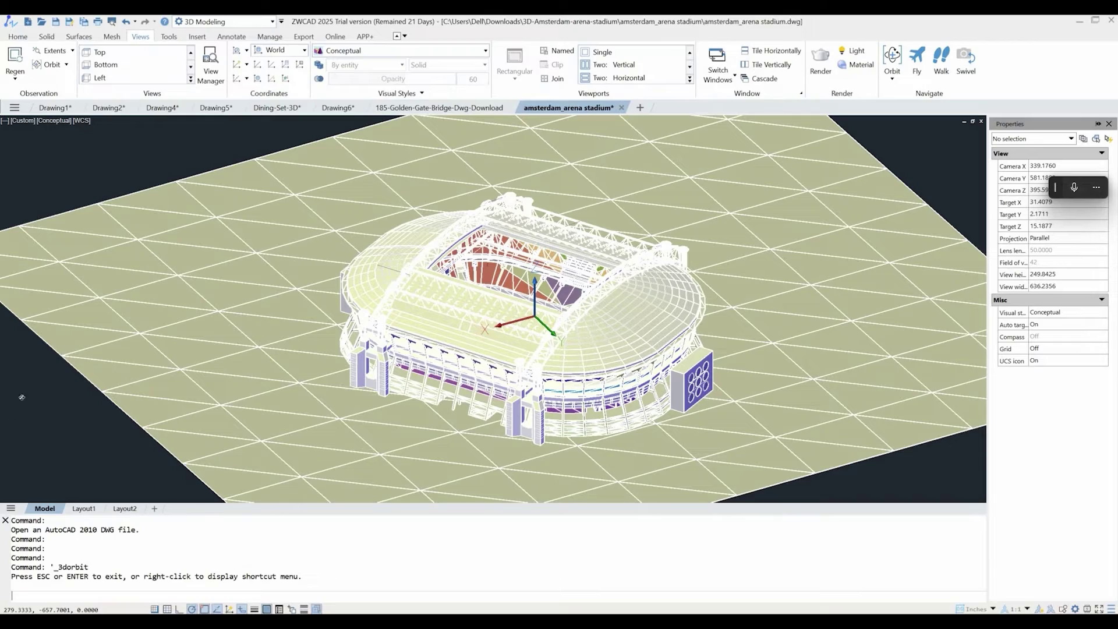
Step: Orbit the Amsterdam arena stadium model, and switch to the Golden Gate Bridge drawing to view it in 3D orbit
left_click_drag(22, 397, 529, 398)
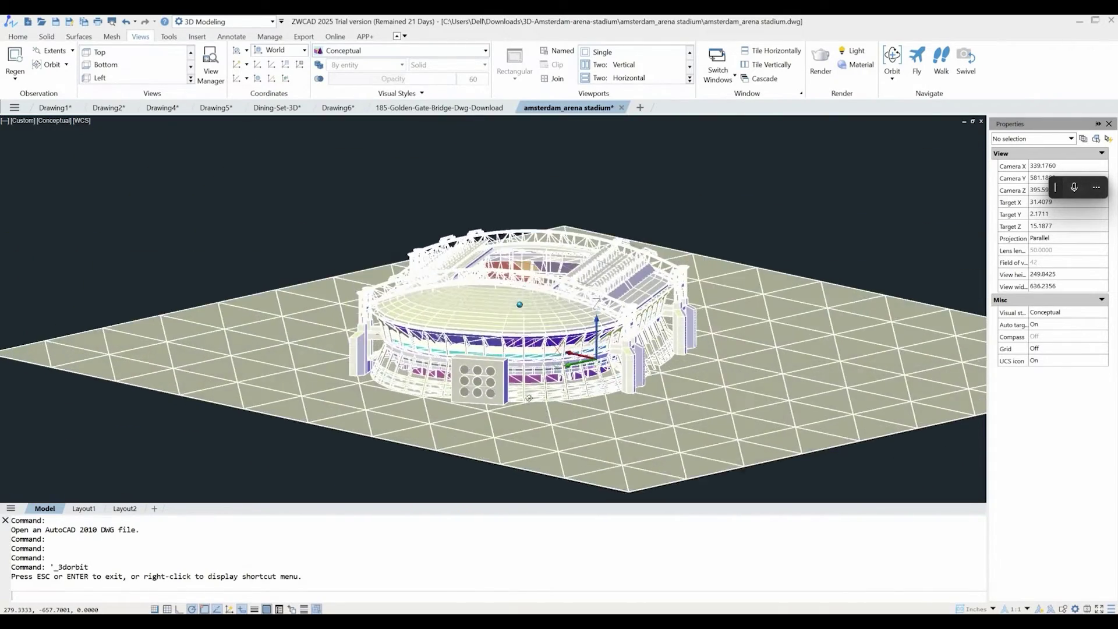
left_click(439, 108)
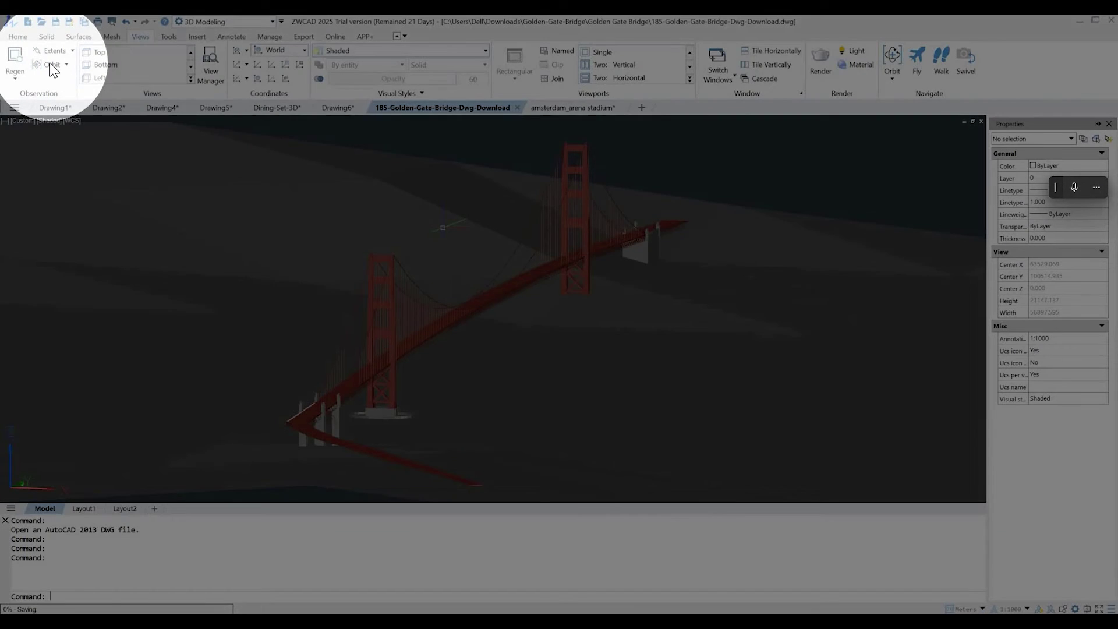
left_click(50, 64)
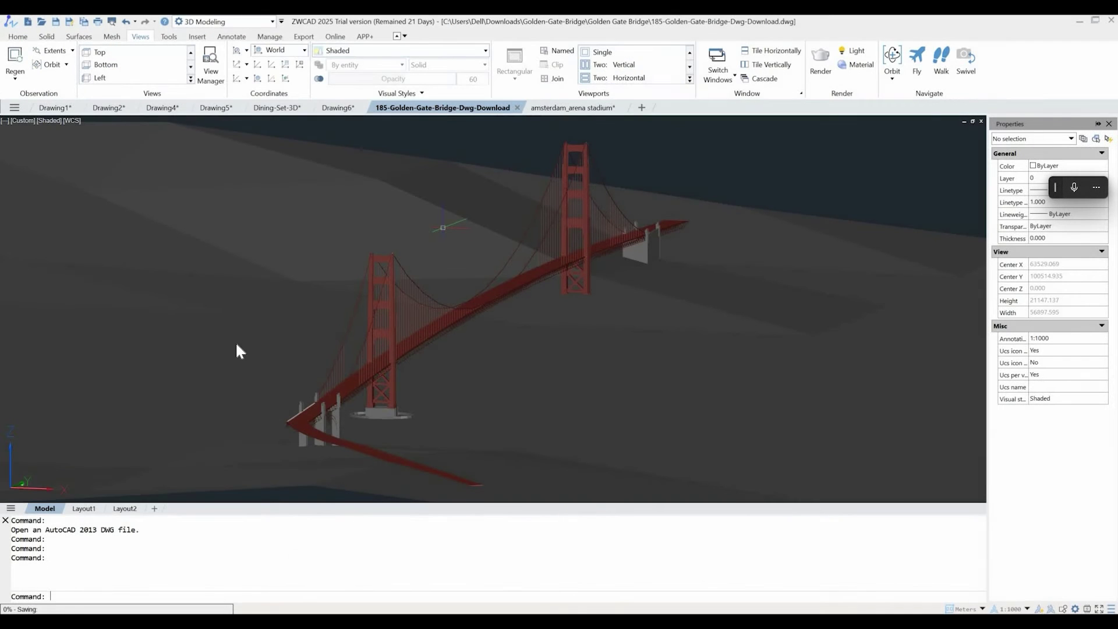
left_click(204, 343)
scroll(214, 347, "down", 3)
double_click(205, 419)
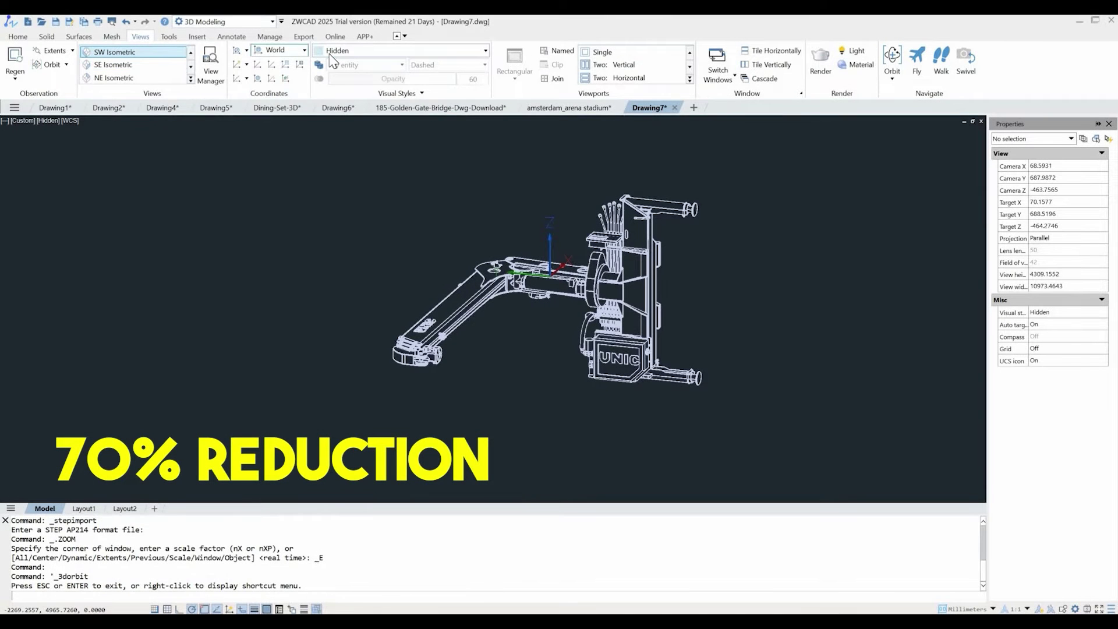
Step: Show the imported UNIC crane model in the Conceptual, Realistic and Shaded visual styles in turn
left_click(335, 51)
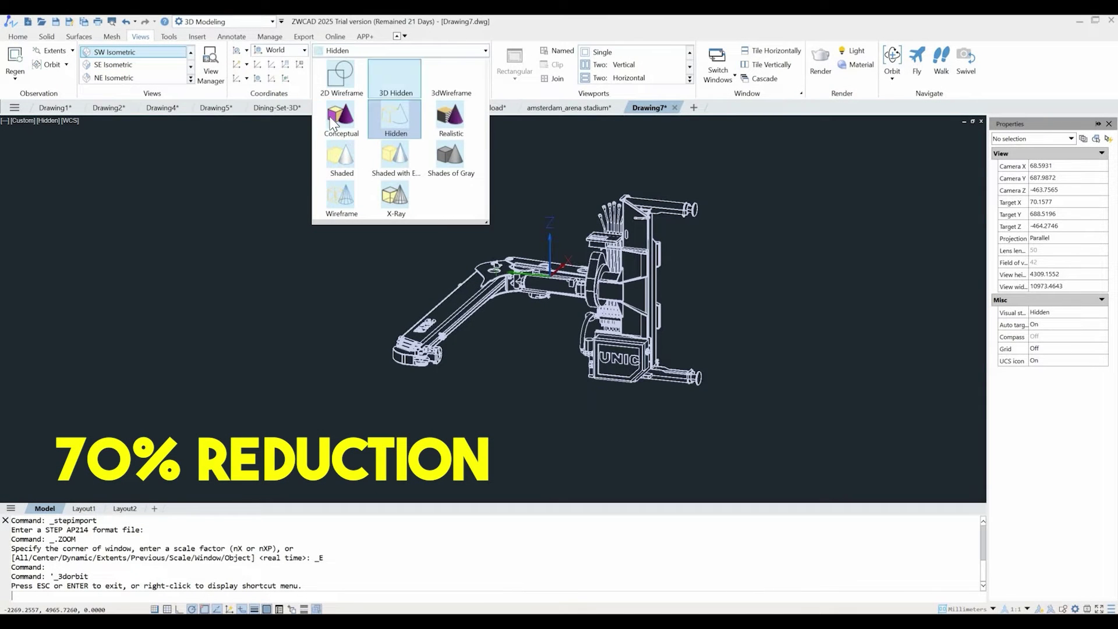
left_click(337, 94)
left_click(334, 55)
left_click(448, 120)
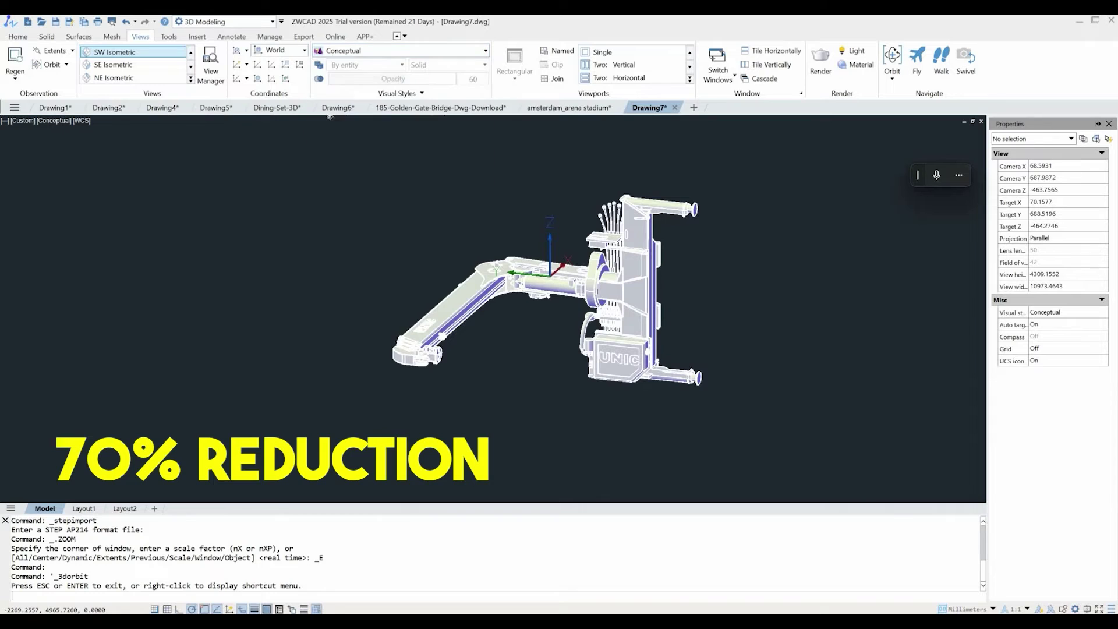
left_click(350, 54)
left_click(342, 158)
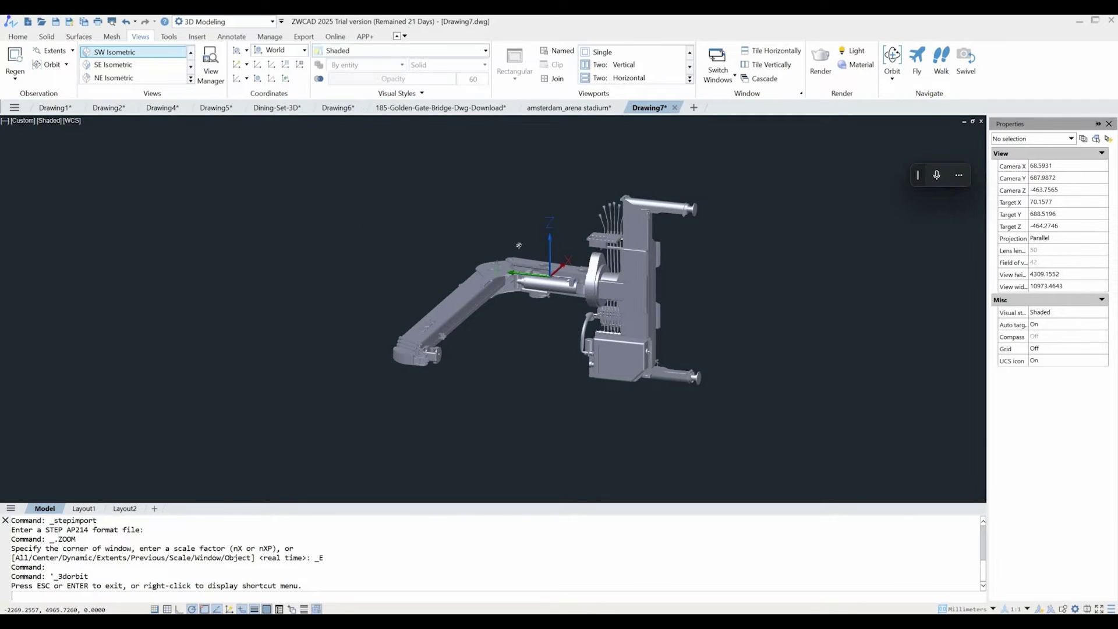
Step: Show the crane model up close in the Shaded with Edges and Shades of Gray visual styles
scroll(566, 336, "up", 2)
left_click(336, 51)
left_click(390, 161)
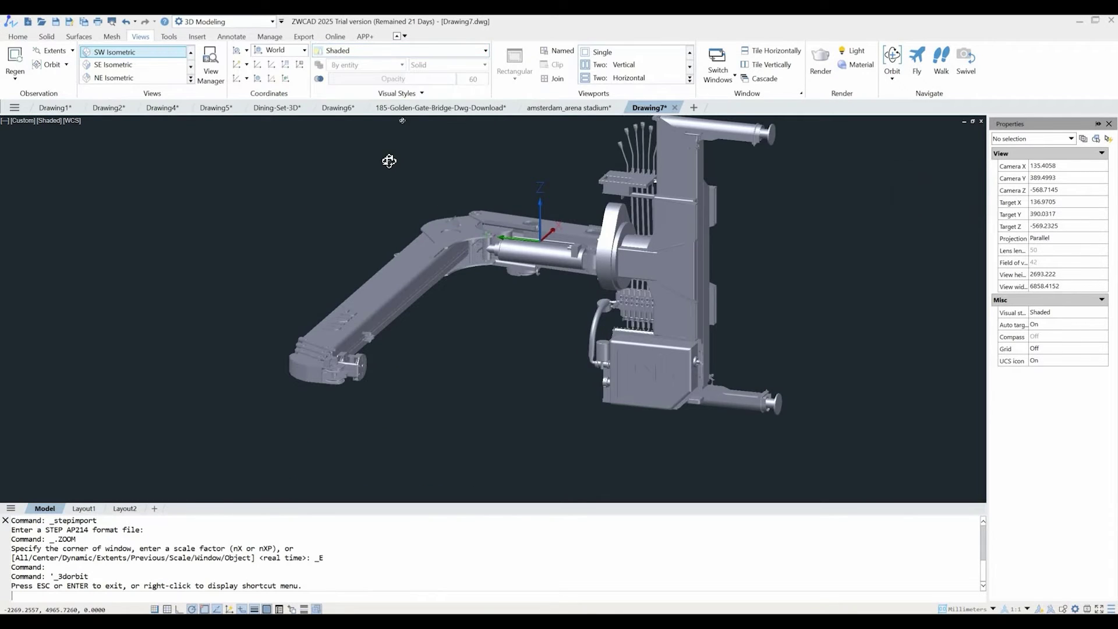
left_click(379, 51)
left_click(449, 157)
Step: Display the crane model in the Wireframe and X-Ray visual styles, and orbit around it
left_click(373, 50)
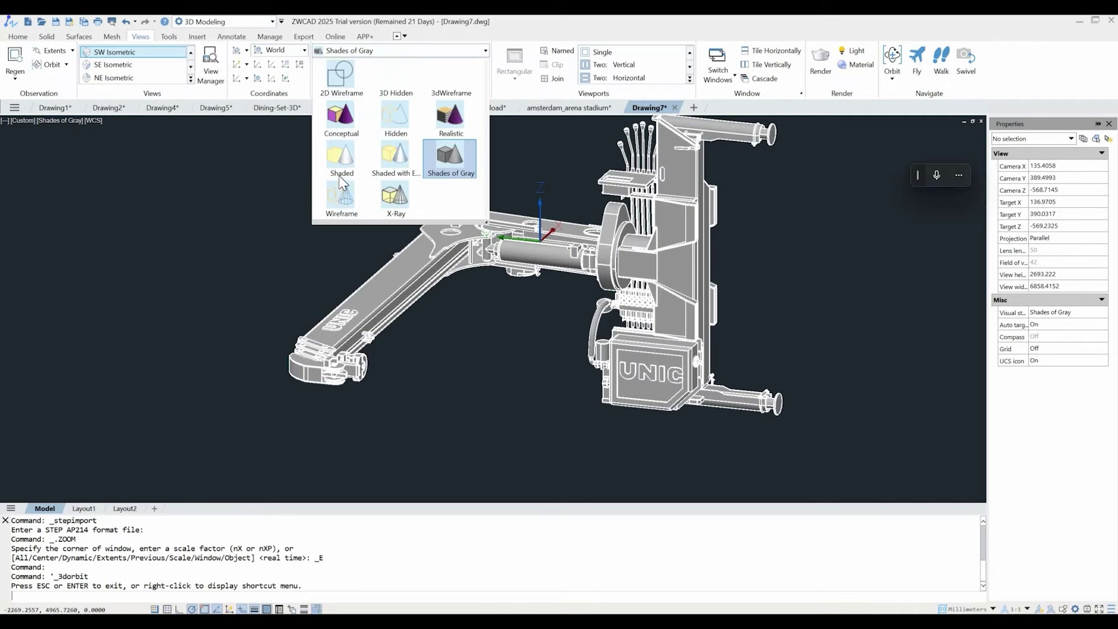
left_click(340, 163)
left_click(348, 55)
left_click(392, 192)
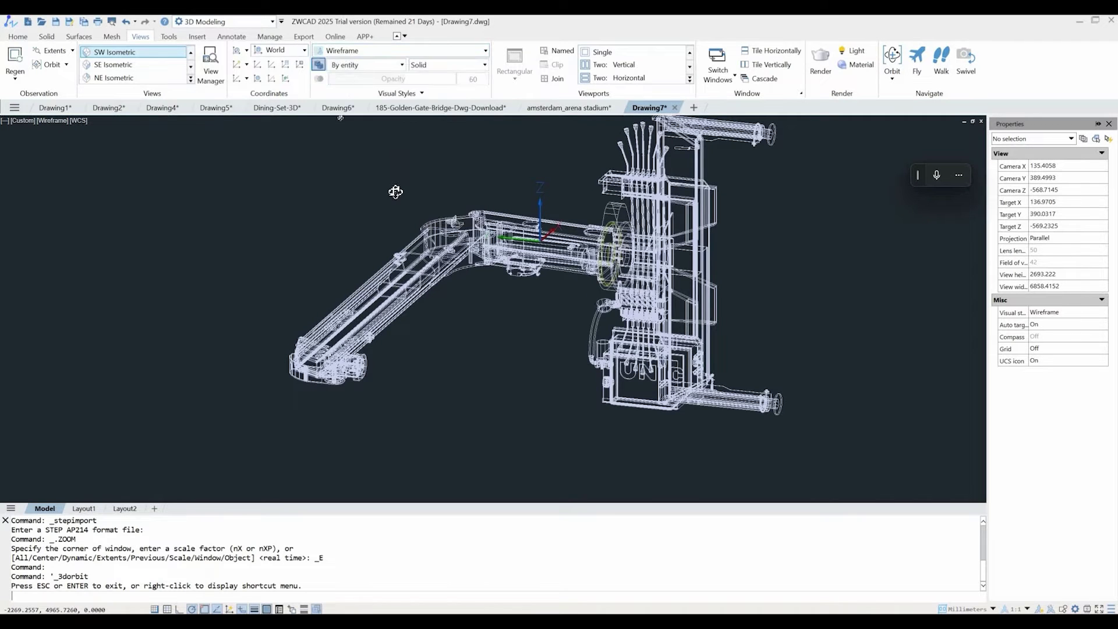
left_click_drag(462, 345, 429, 317)
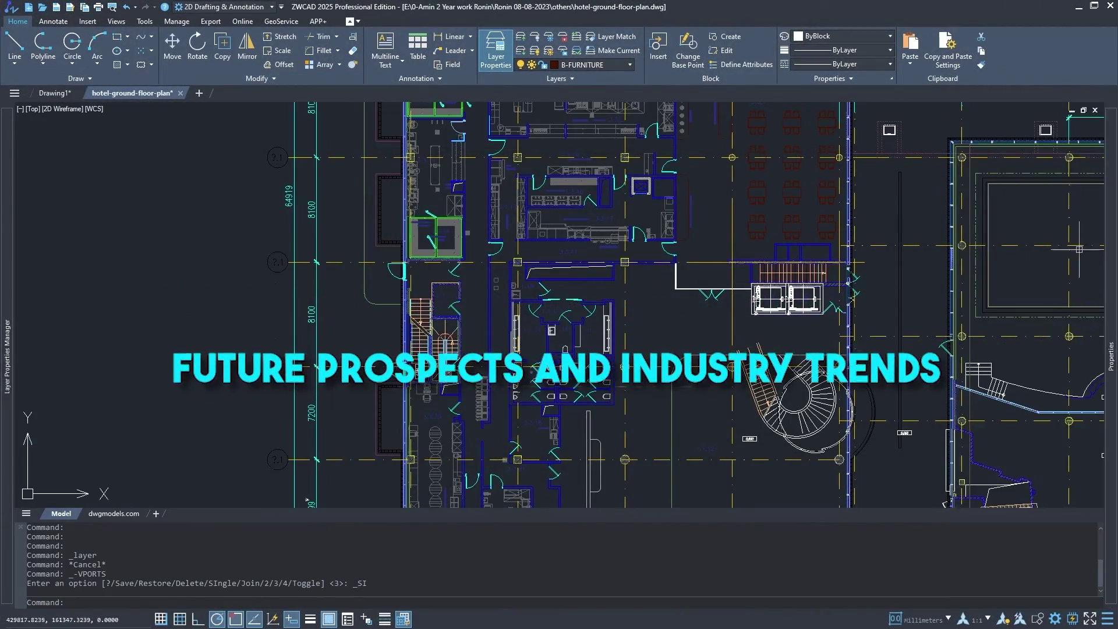
Step: Orbit the Golden Gate Bridge model to view its terrain and the box solids from another angle
mouse_move(1110, 341)
mouse_move(8, 151)
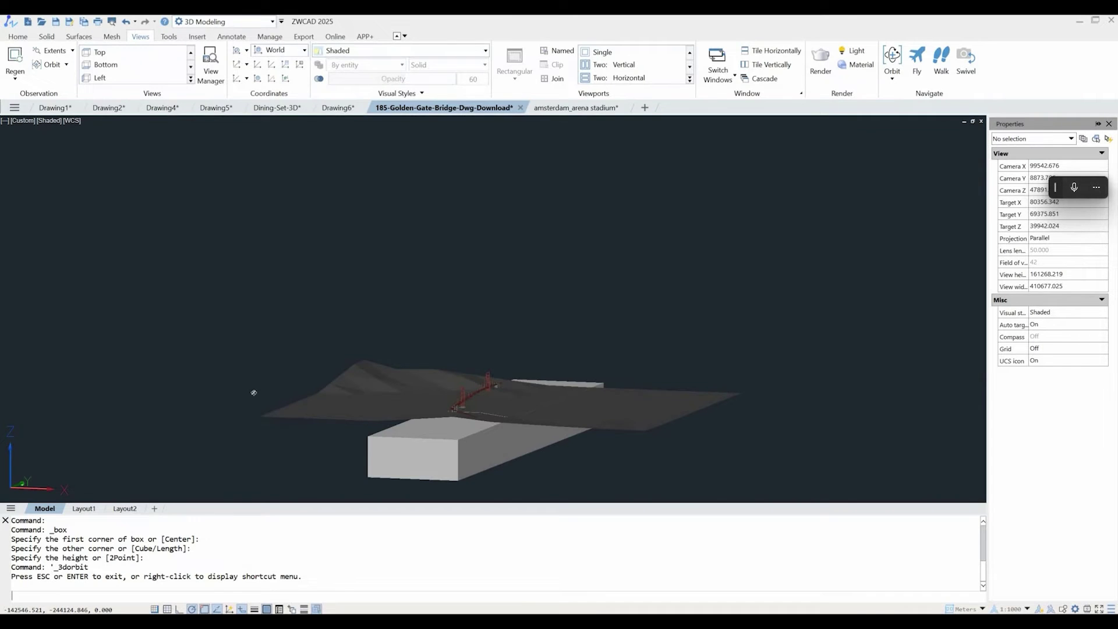
left_click_drag(260, 396, 354, 394)
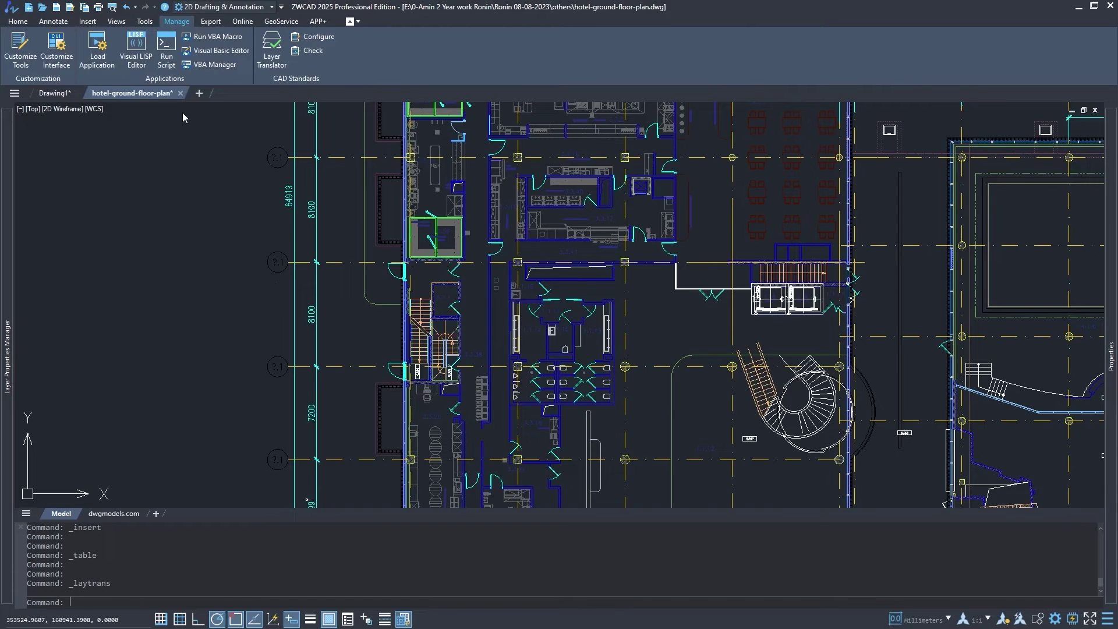
Step: Close and reopen the Properties palette in the hotel ground floor plan drawing, and collapse it again
left_click(145, 22)
left_click(542, 58)
left_click(542, 58)
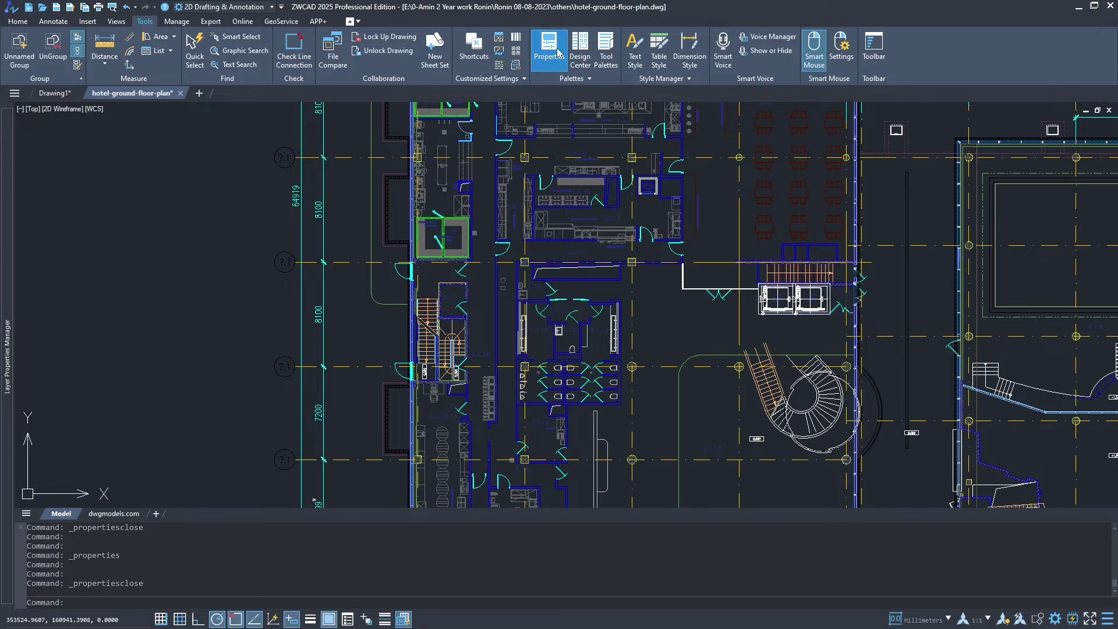
left_click(542, 59)
left_click(1002, 115)
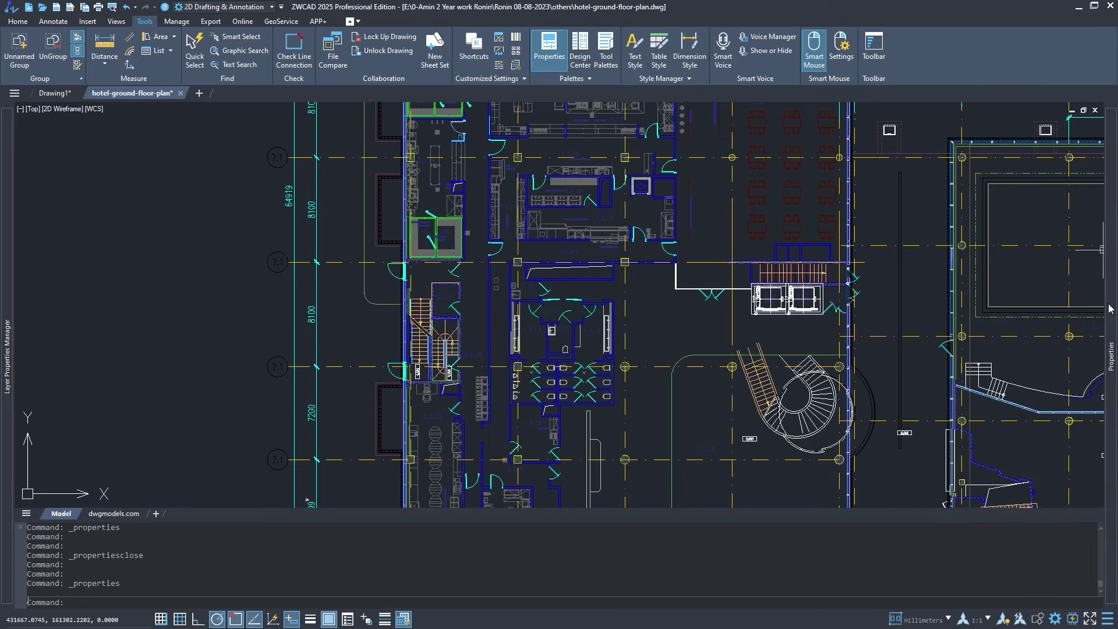
mouse_move(1110, 309)
left_click_drag(1025, 112, 239, 112)
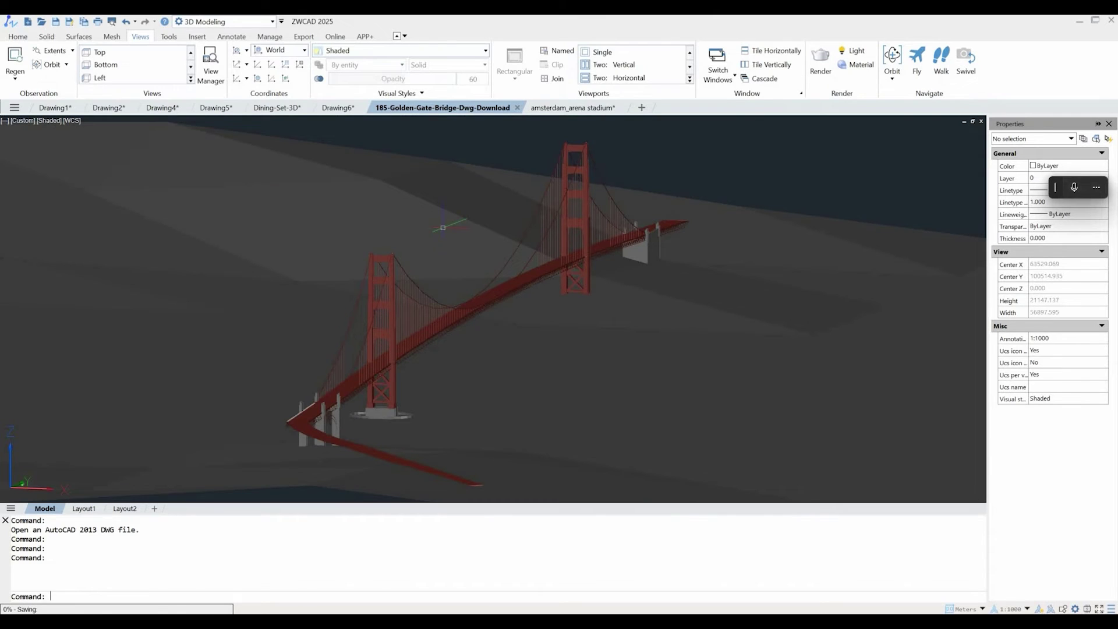
Step: Select the Golden Gate Bridge block in its shaded drawing, and orbit the Amsterdam arena stadium model to view it from another side
left_click(216, 347)
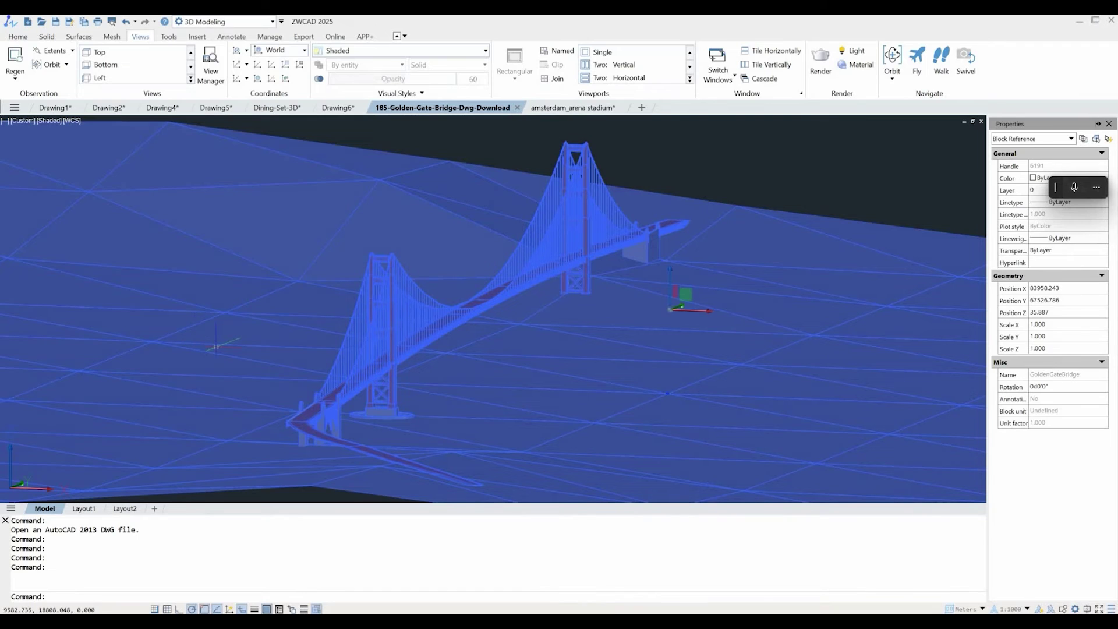
scroll(216, 348, "down", 5)
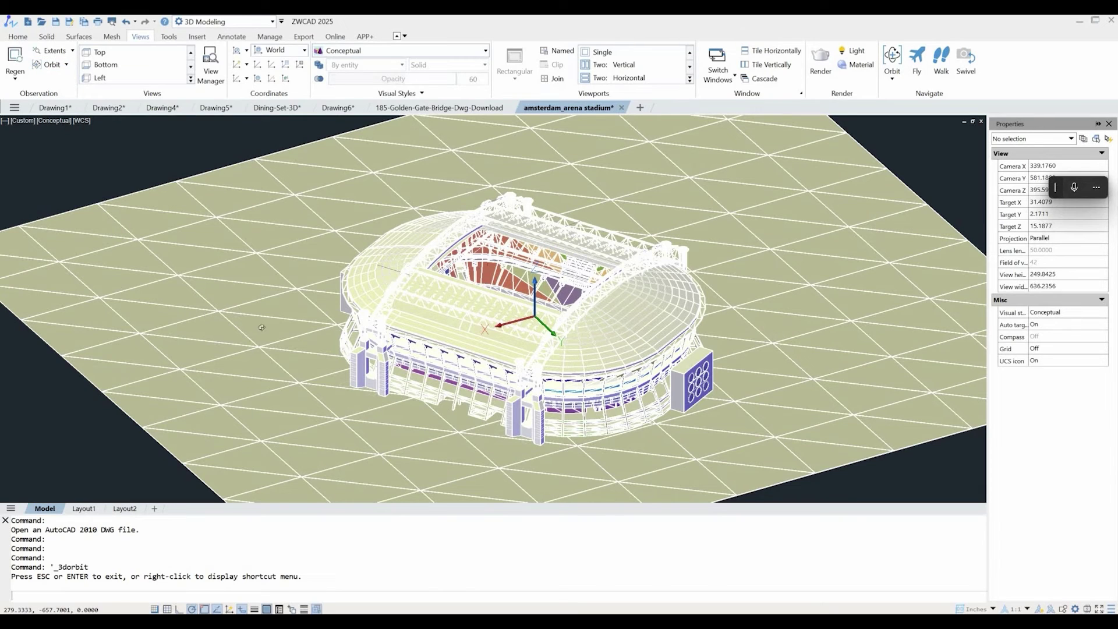
left_click_drag(30, 395, 529, 401)
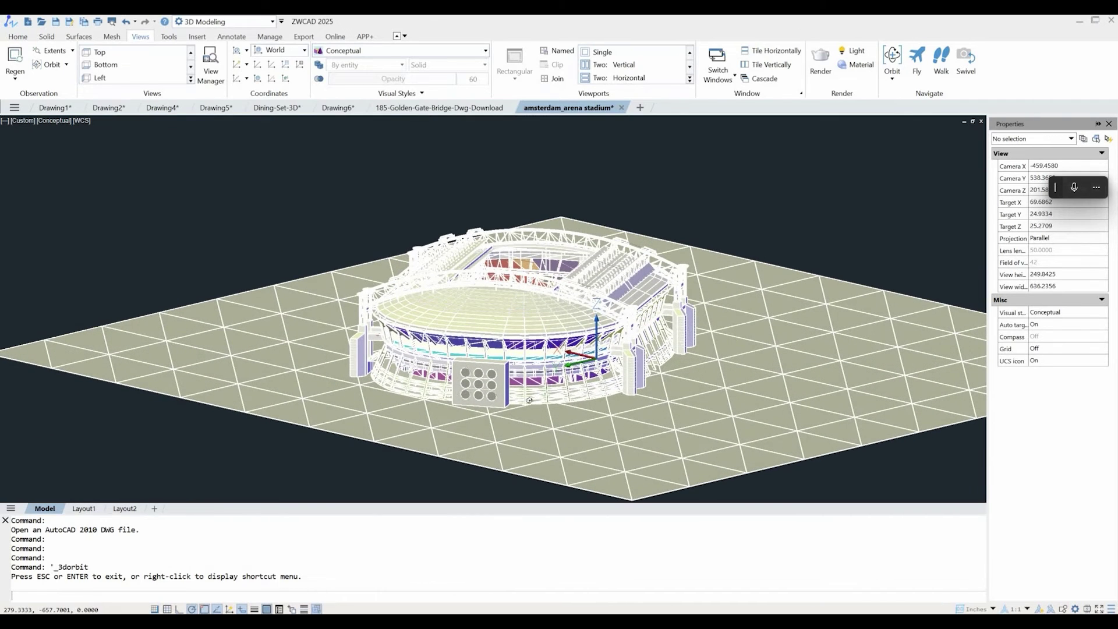
Step: Switch back to the Golden Gate Bridge drawing and select the bridge block to view it together with its full terrain
left_click(426, 109)
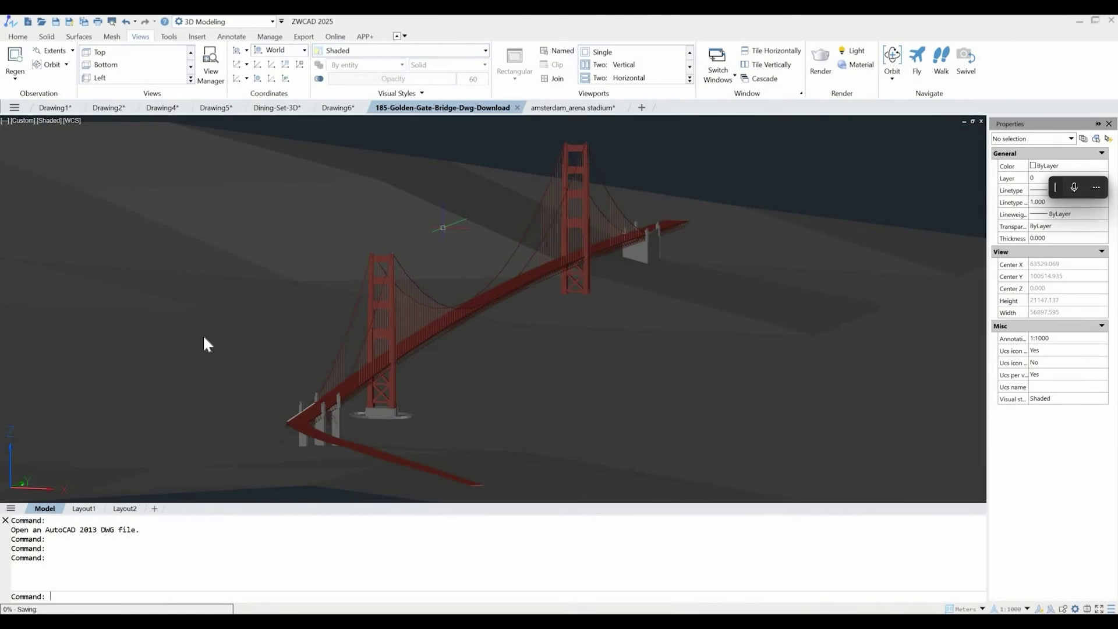
left_click(443, 228)
scroll(215, 348, "down", 5)
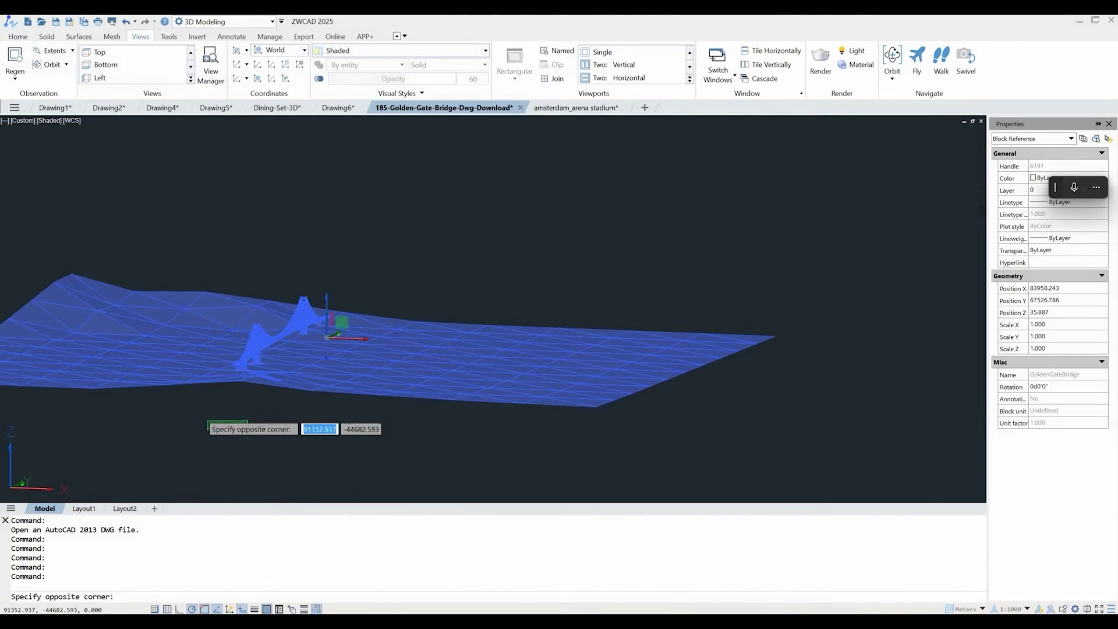